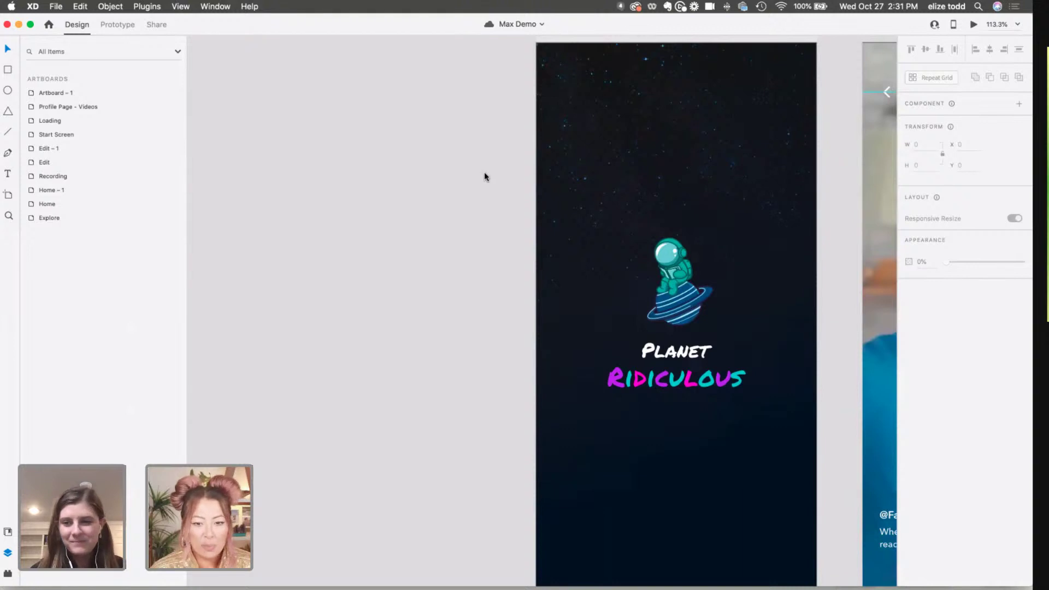
- Preview the prototype from the Start Screen artboard and go through the Home videos to the Explore page
scroll(485, 173, "down", 2)
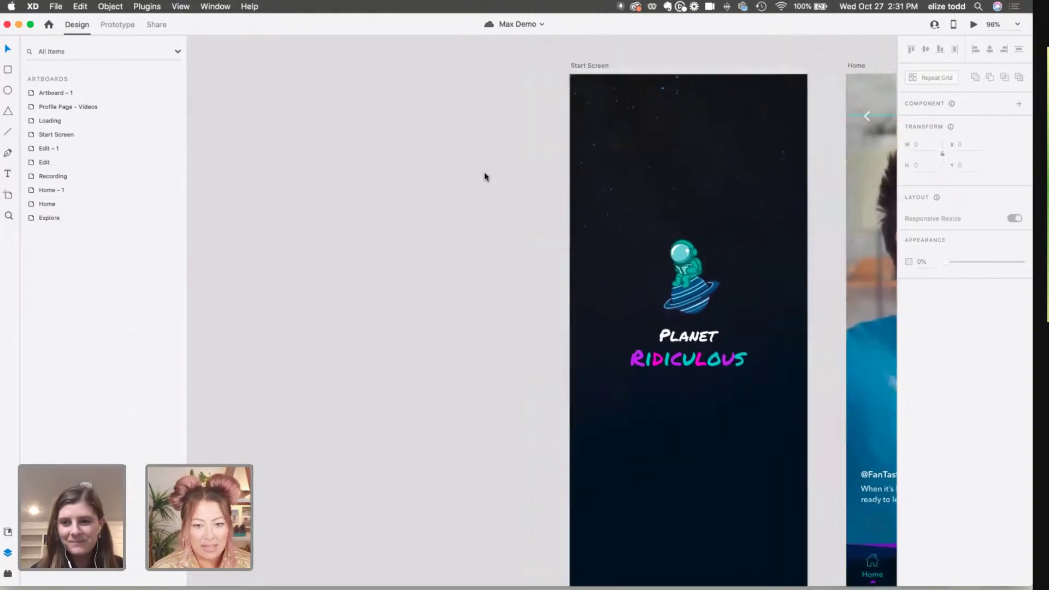
left_click(583, 69)
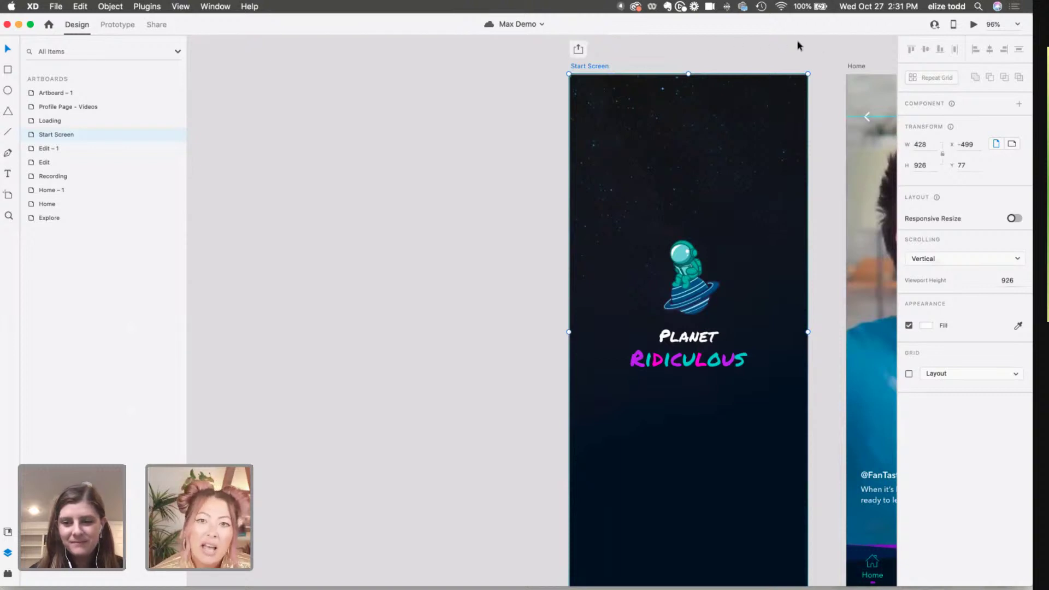
scroll(716, 46, "left", 2)
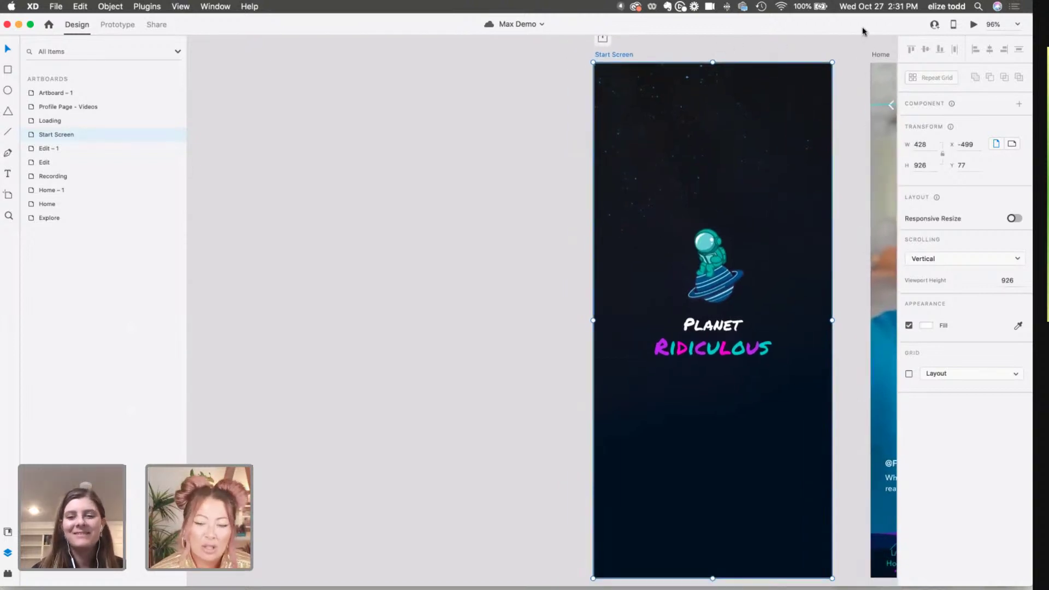
left_click(974, 24)
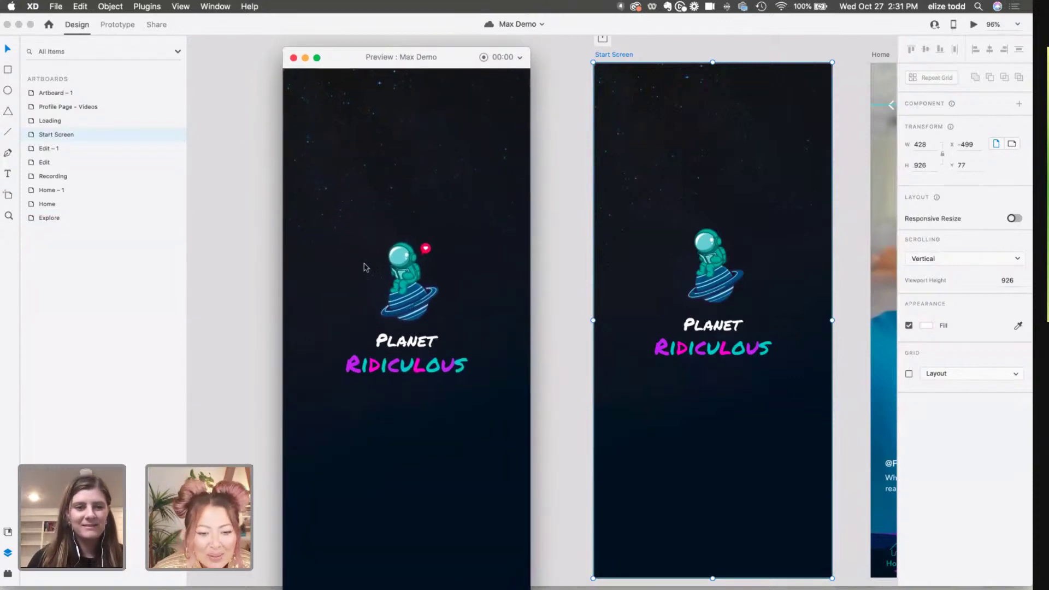
left_click(407, 300)
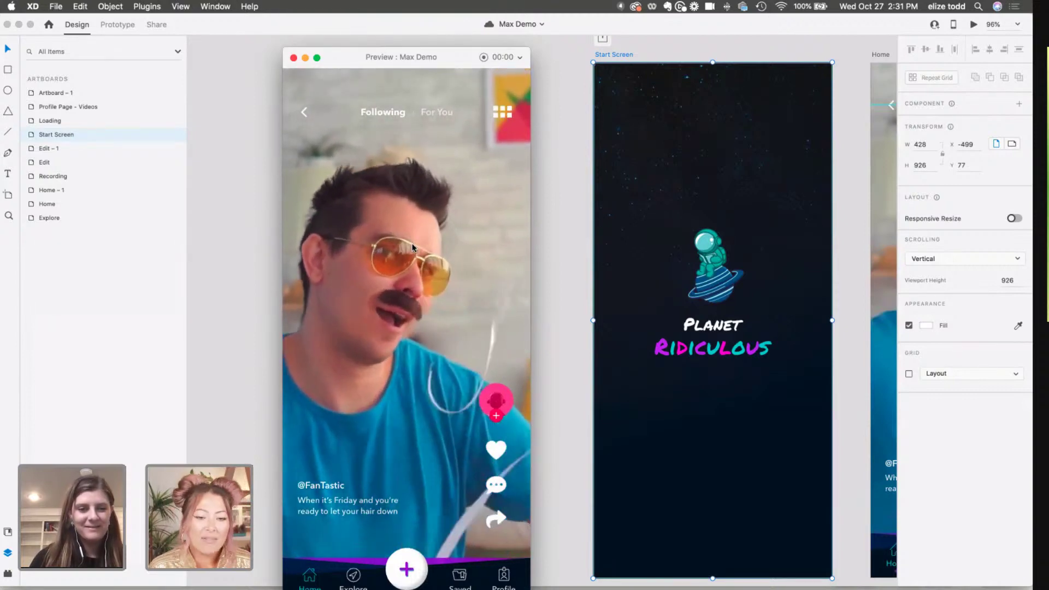
left_click(415, 261)
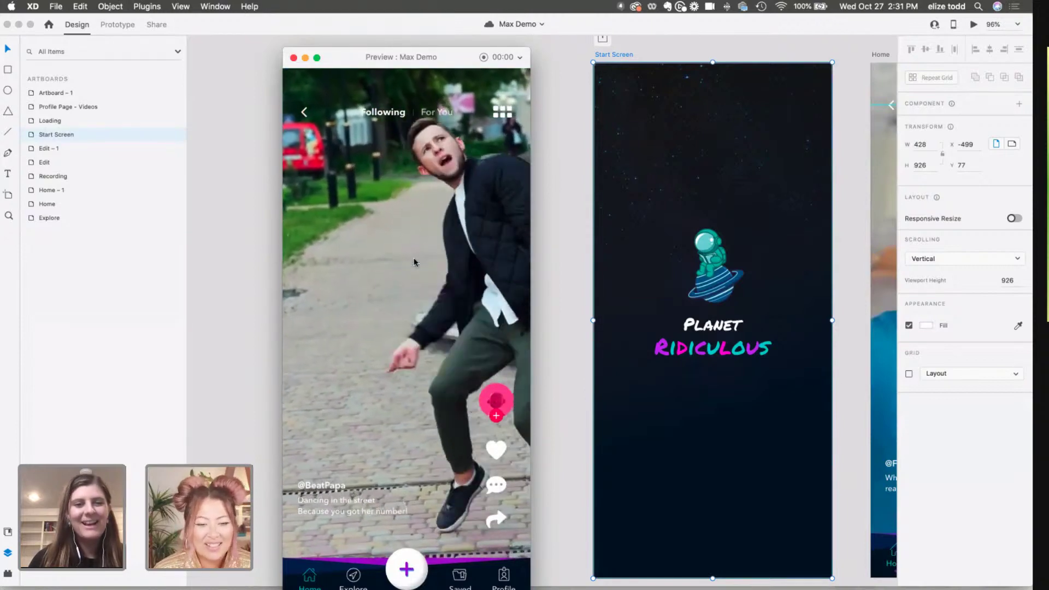
left_click(353, 585)
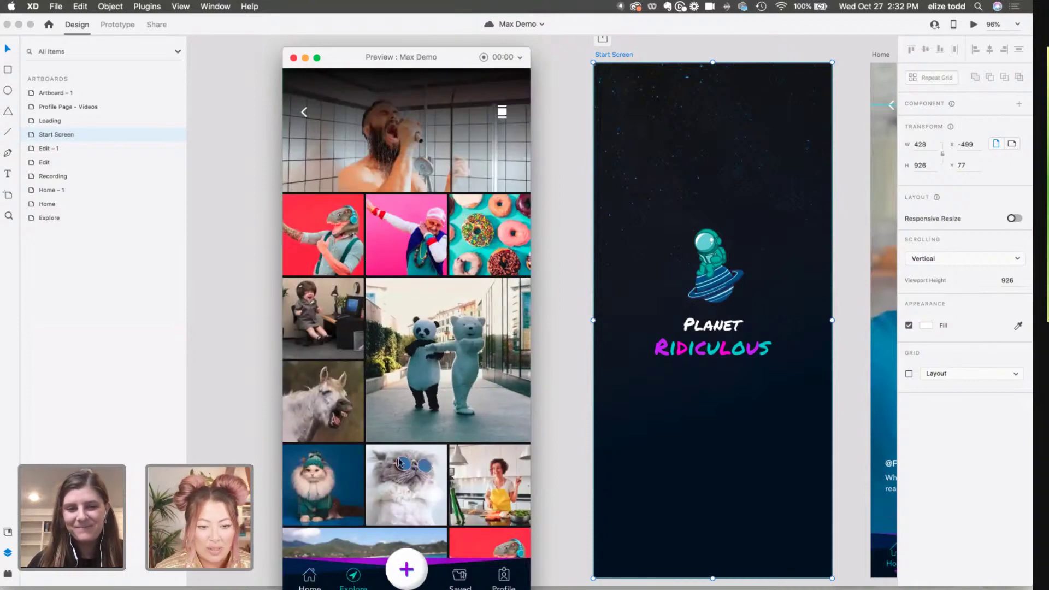
- Play the recording flow in the preview, then add the sunglasses-wearing rabbit sticker to the clip
left_click(404, 574)
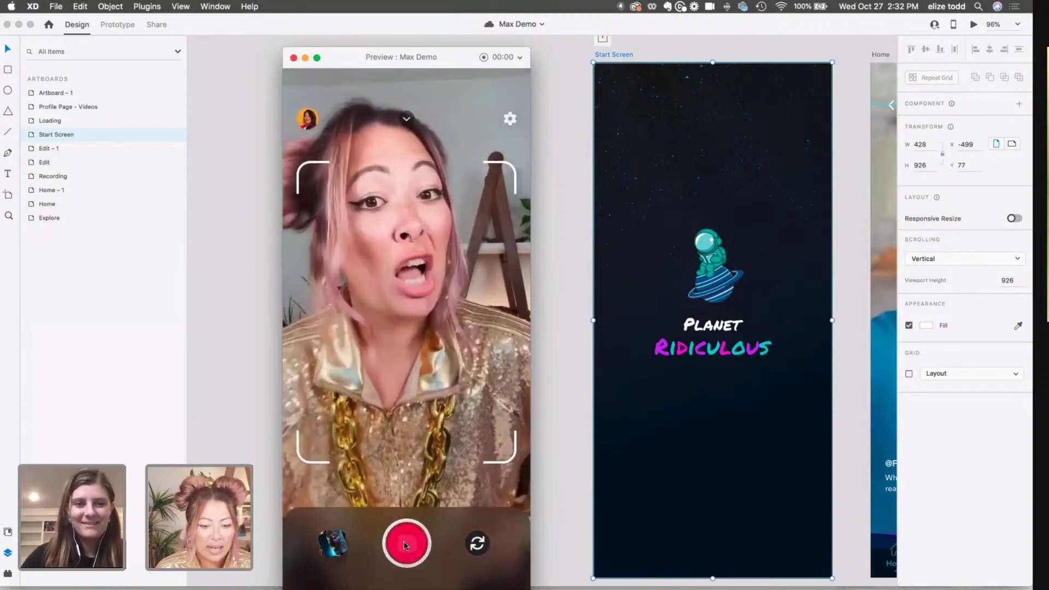
left_click(405, 545)
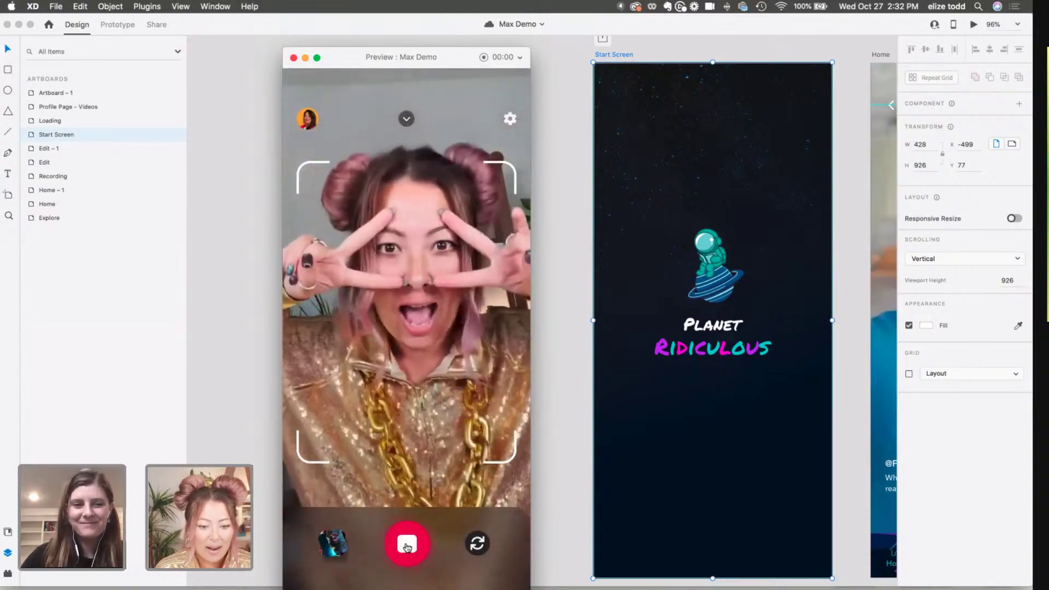
left_click(407, 545)
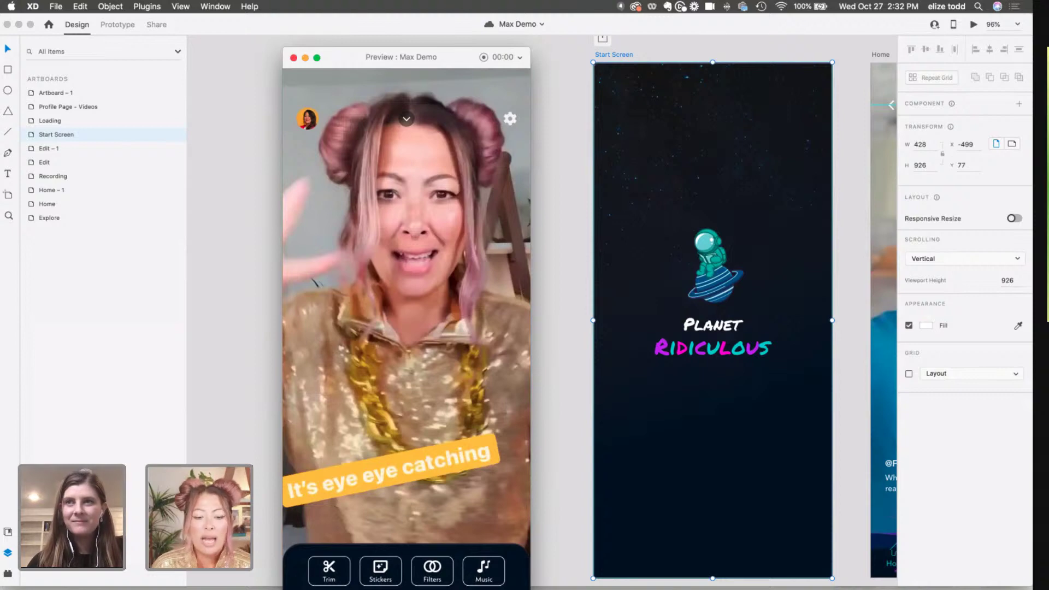
left_click(388, 579)
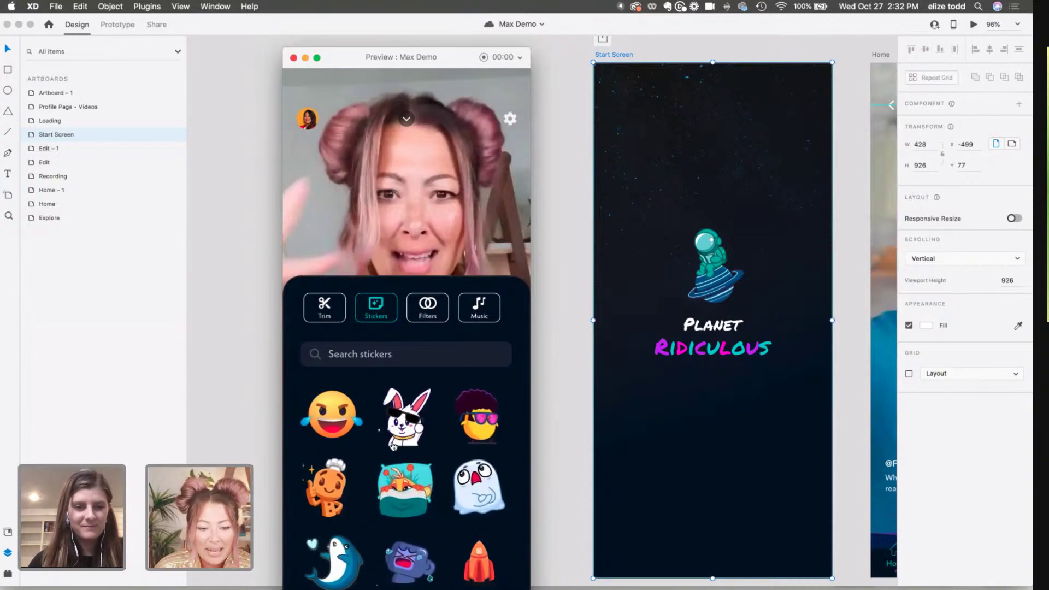
left_click(406, 417)
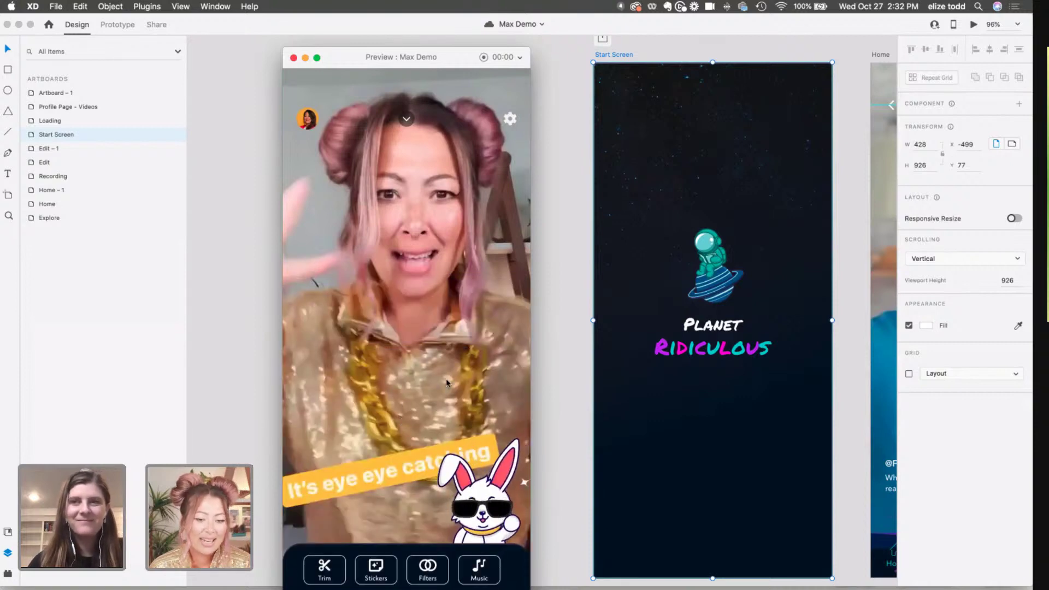
- View the profile page in the preview, then close the preview and deselect the artboard
left_click(308, 124)
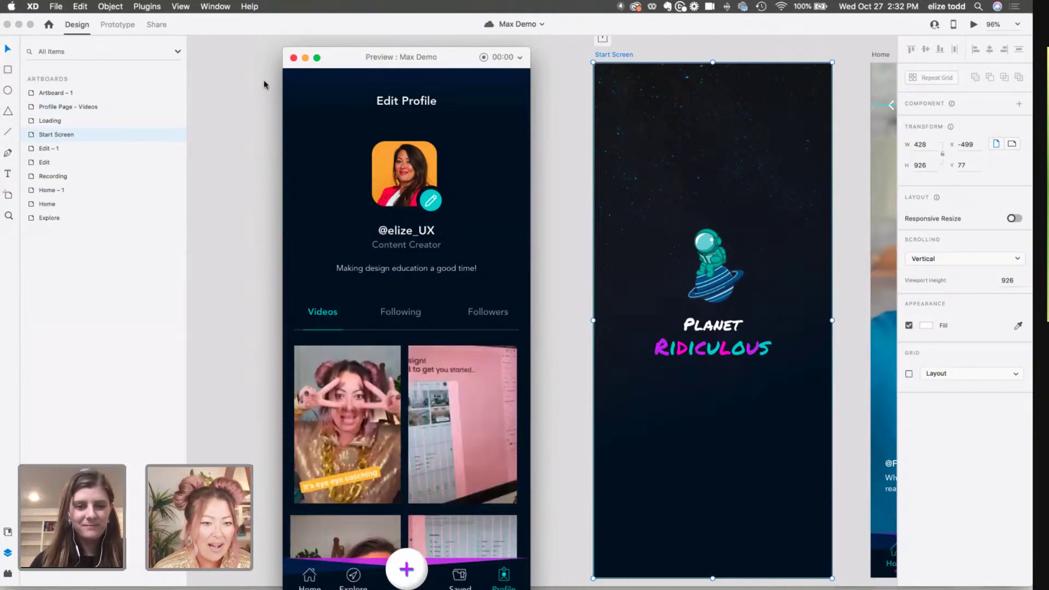
left_click(293, 57)
left_click(355, 162)
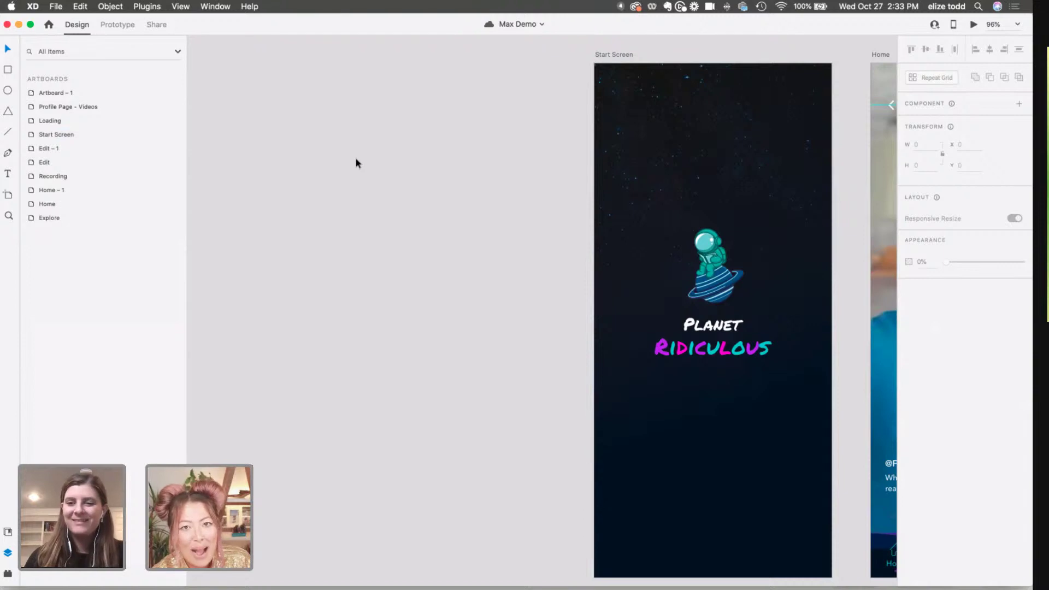
- Examine the finished artboards in the upper row and the incomplete Loading, Home – 1 and Edit – 1 artboards below them
scroll(356, 163, "right", 3)
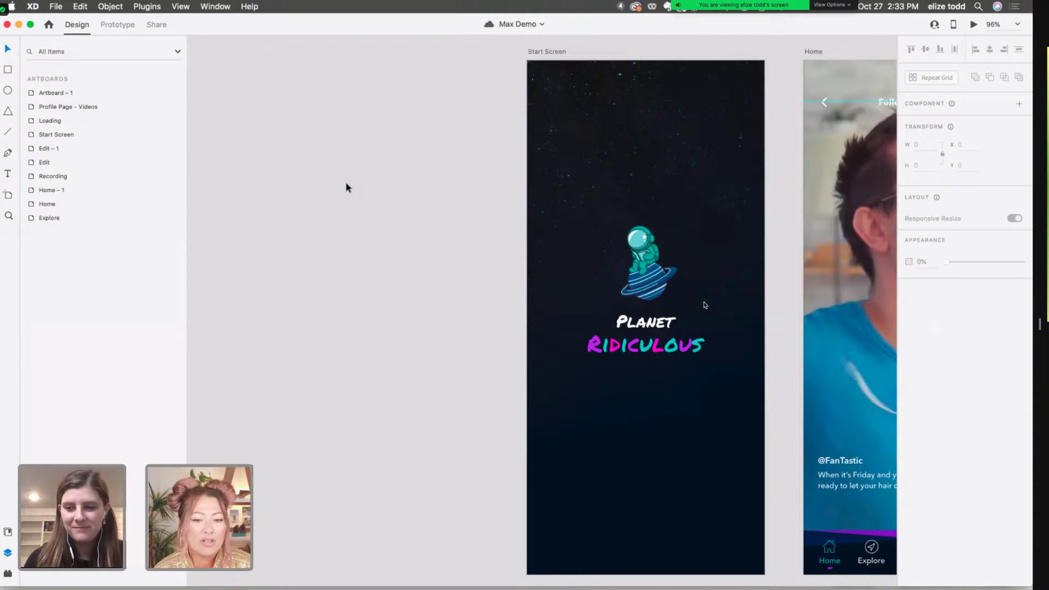
scroll(345, 186, "down", 3)
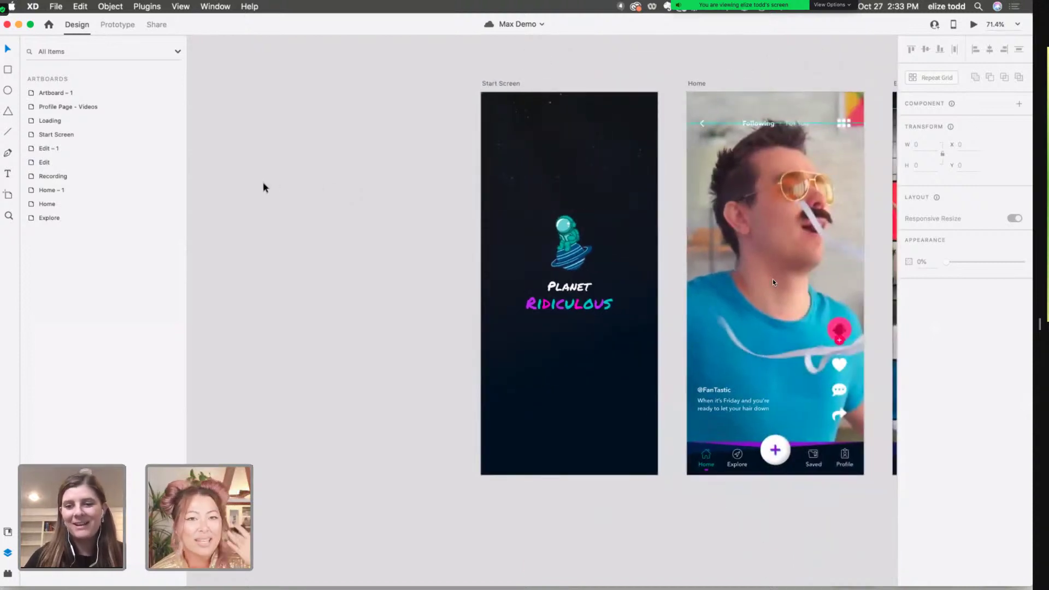
scroll(300, 222, "down", 2)
scroll(299, 221, "right", 2)
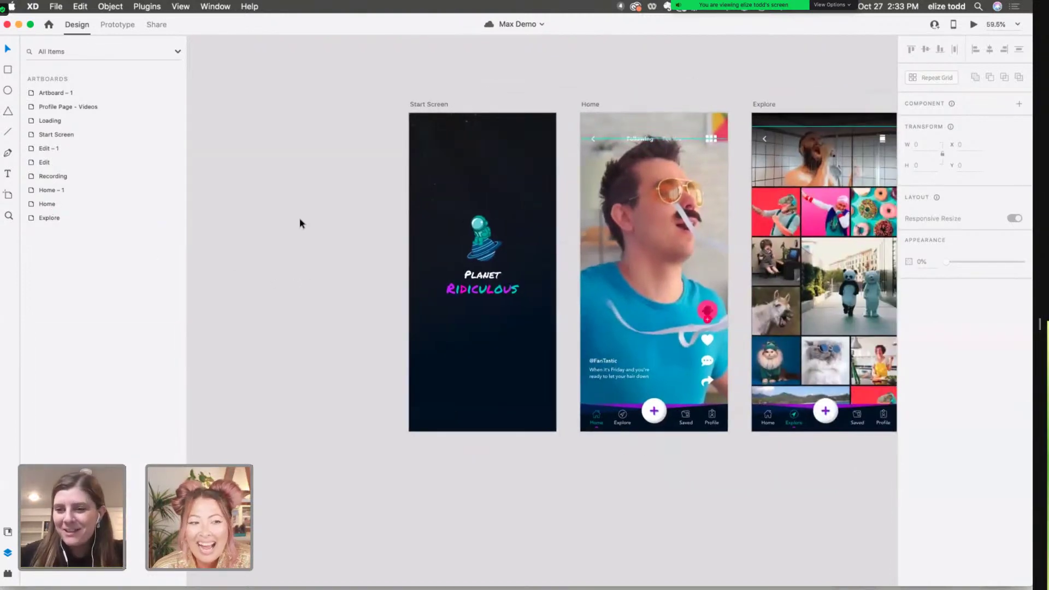
scroll(300, 222, "right", 2)
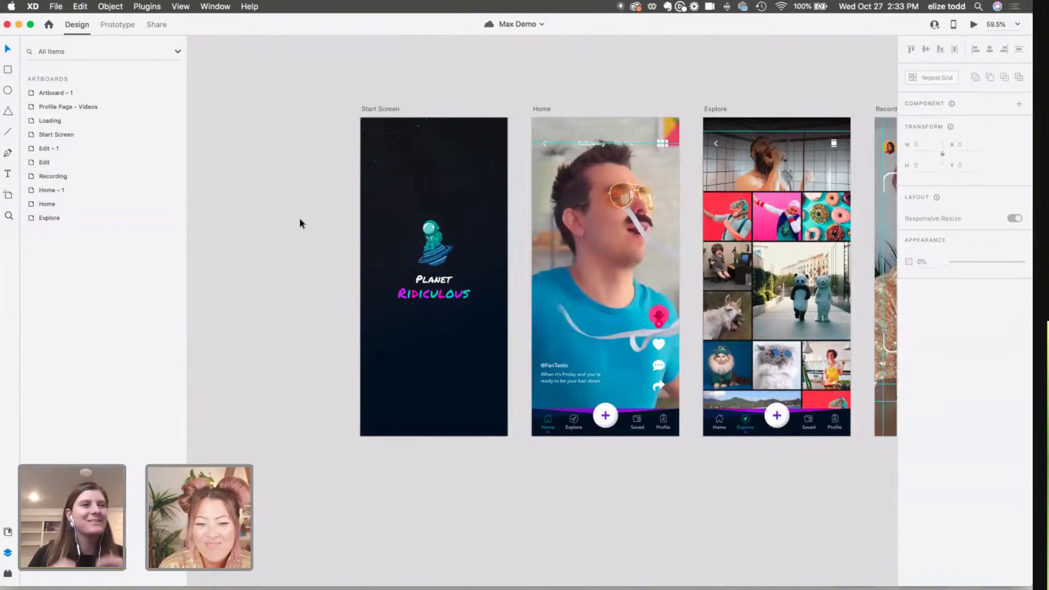
scroll(299, 222, "down", 1)
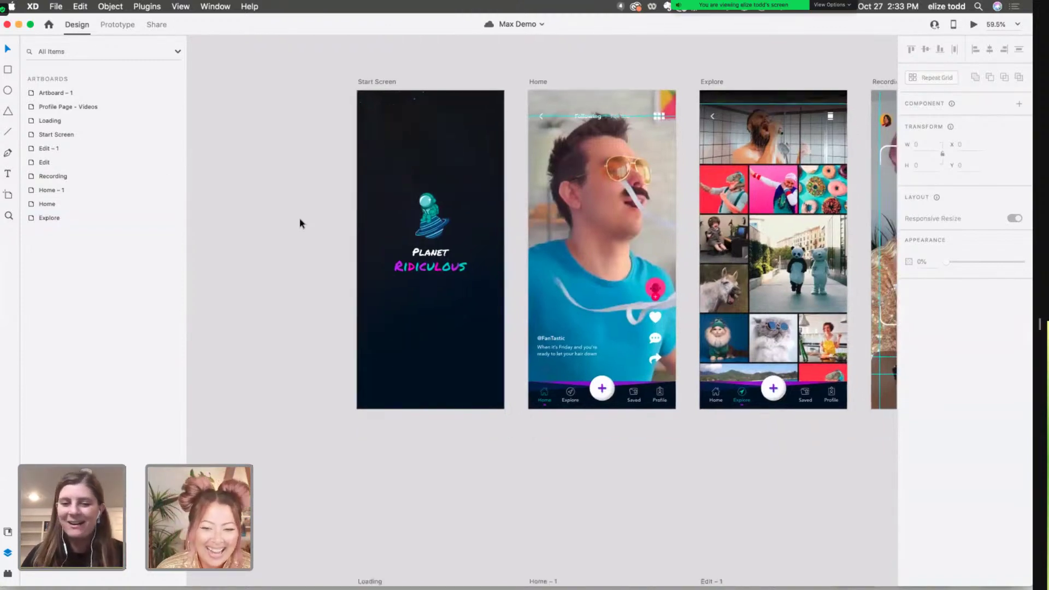
scroll(300, 222, "down", 3)
scroll(300, 222, "down", 4)
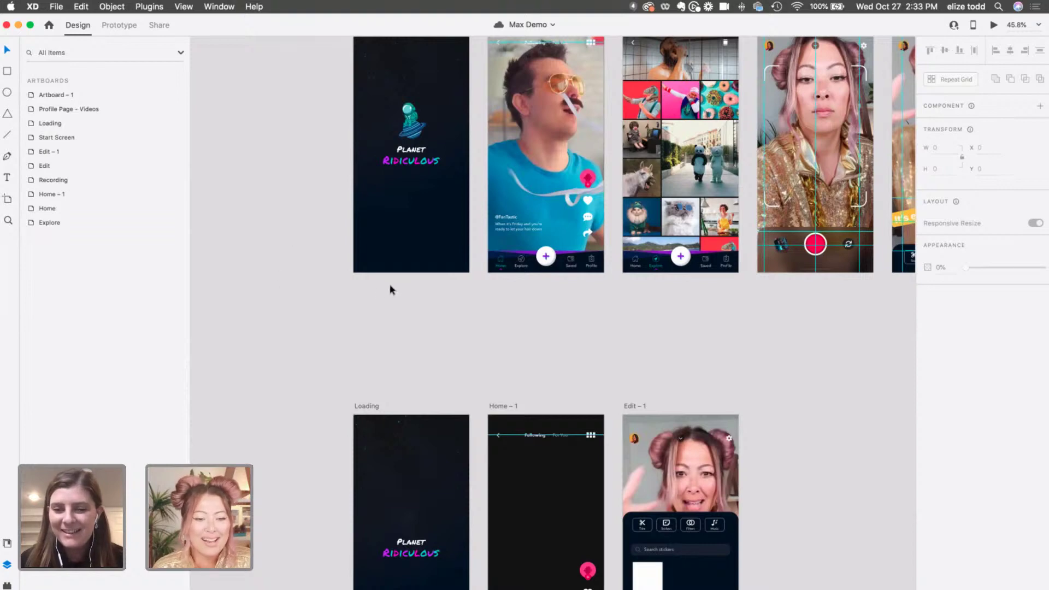
scroll(372, 289, "down", 5)
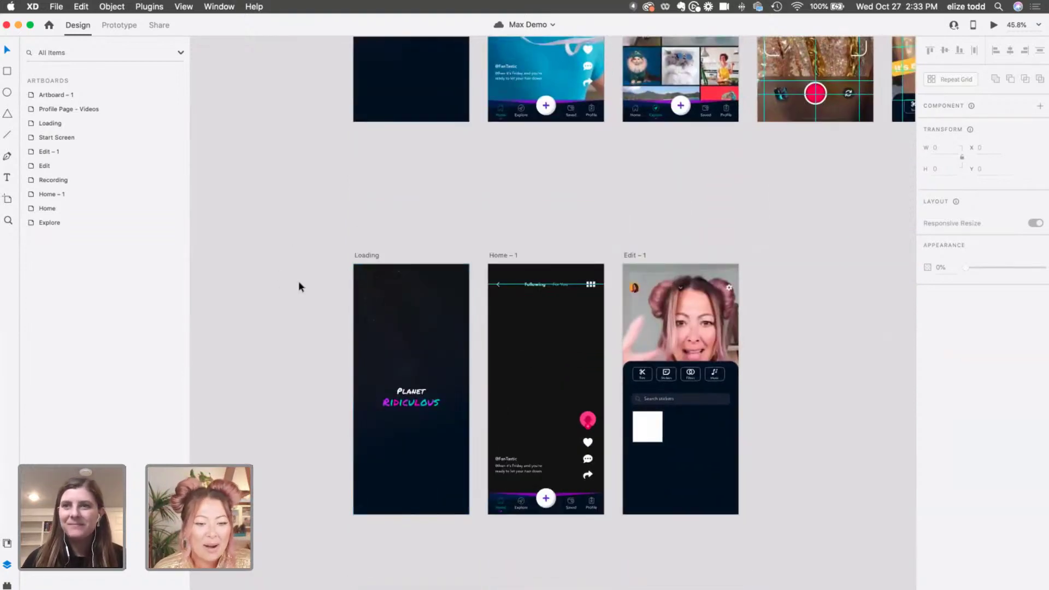
scroll(298, 281, "up", 2)
scroll(298, 280, "up", 8)
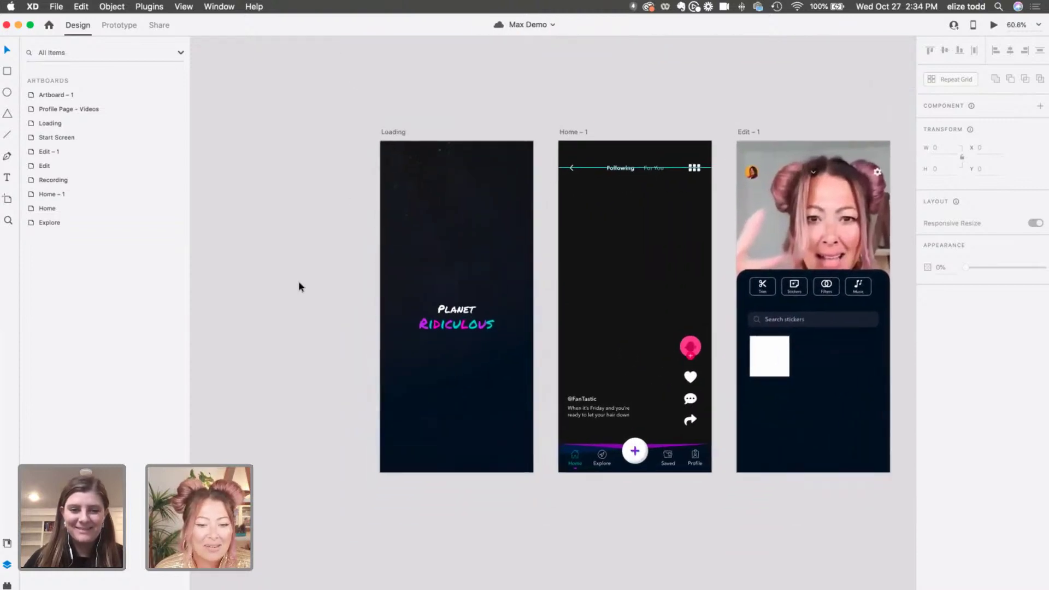
scroll(298, 281, "down", 2)
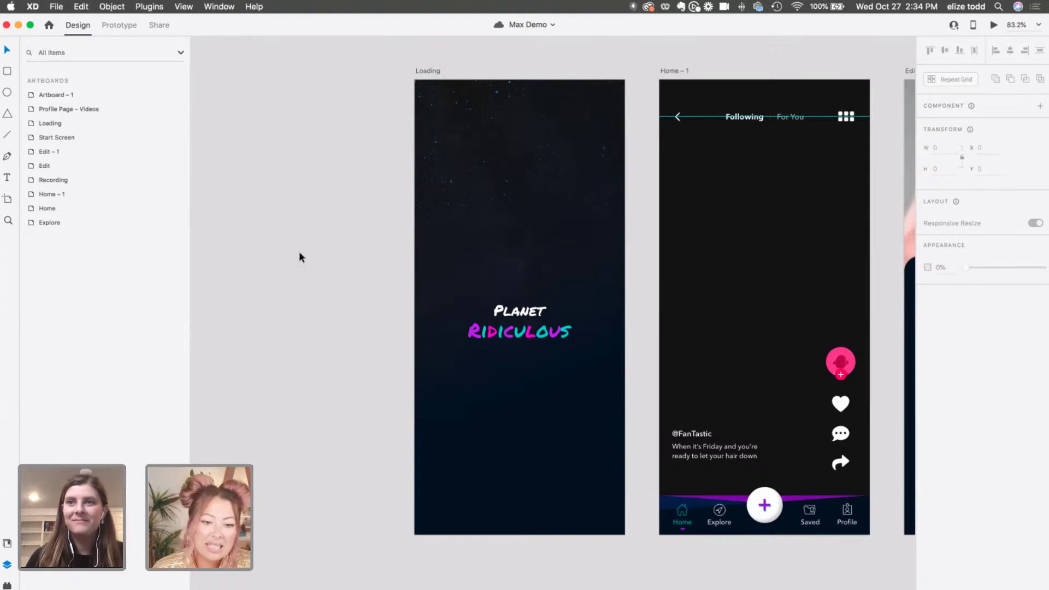
scroll(299, 253, "down", 2)
scroll(422, 205, "right", 3)
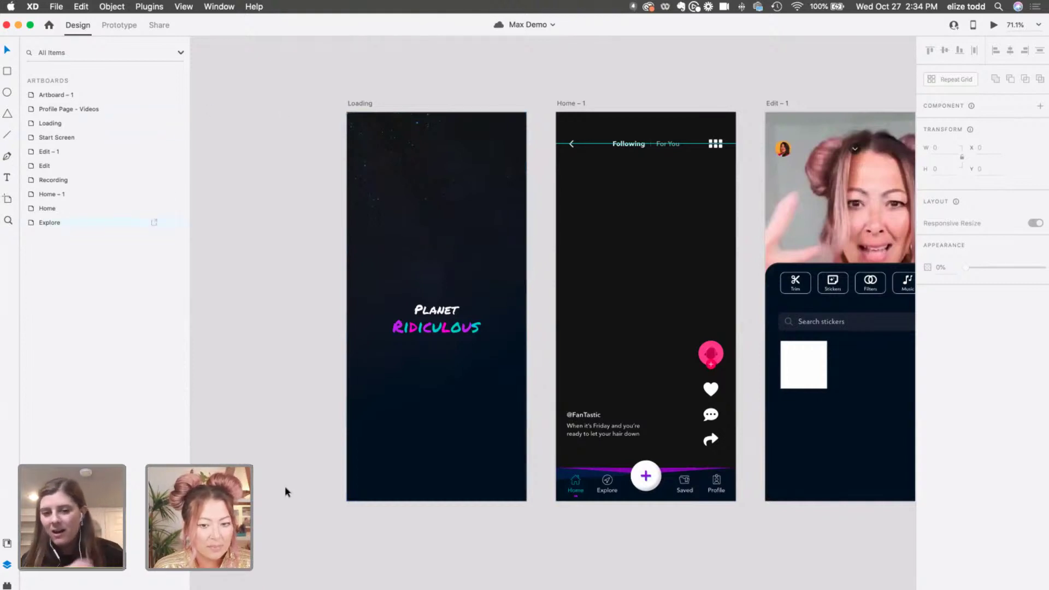
- Draw a rectangle about 182 × 173 above the Planet Ridiculous title on the Loading artboard and reposition it at X 123, Y 241
scroll(284, 486, "up", 2)
scroll(288, 384, "up", 3)
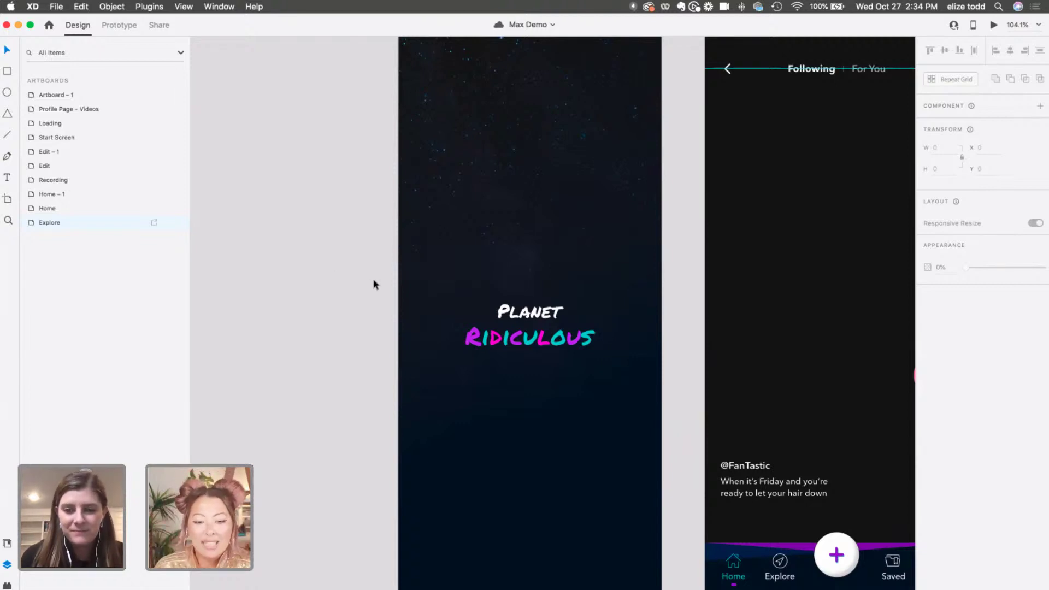
scroll(373, 279, "down", 2)
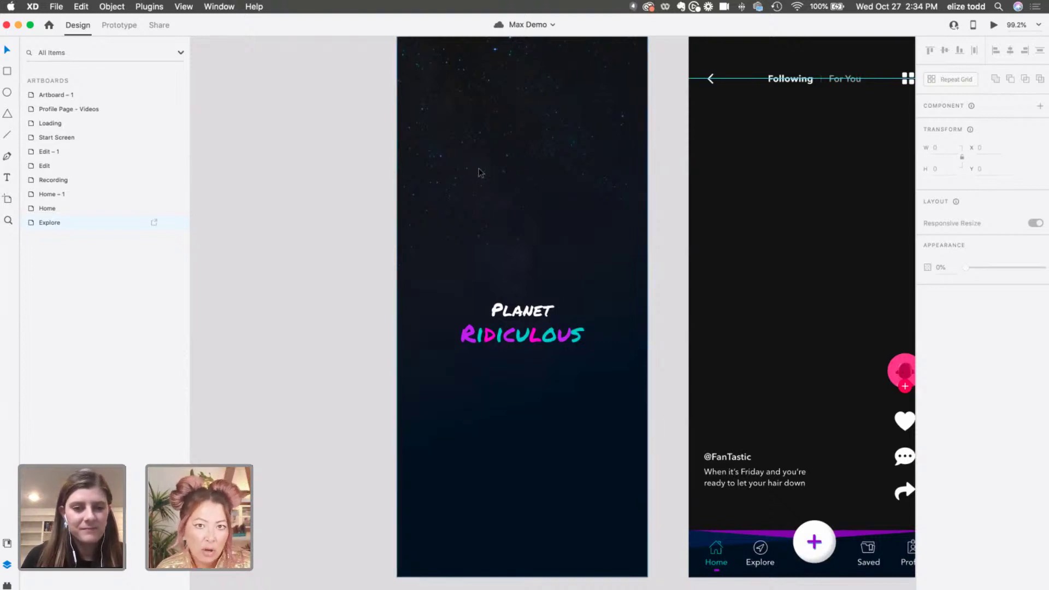
key("r")
mouse_move(469, 165)
left_mouse_down()
mouse_move(577, 274)
mouse_move(573, 266)
left_mouse_up()
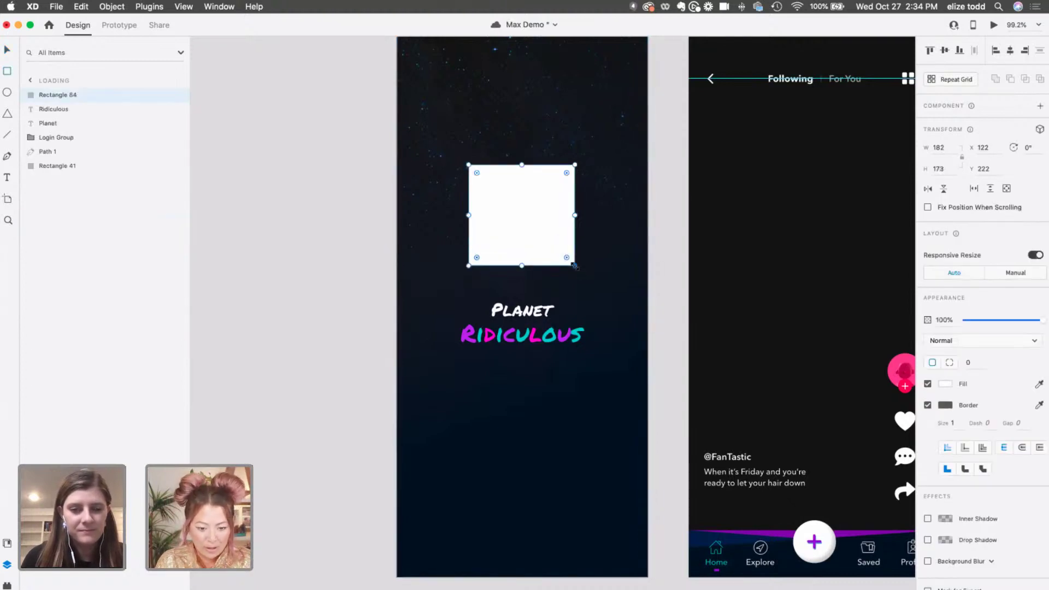
left_click_drag(538, 252, 538, 250)
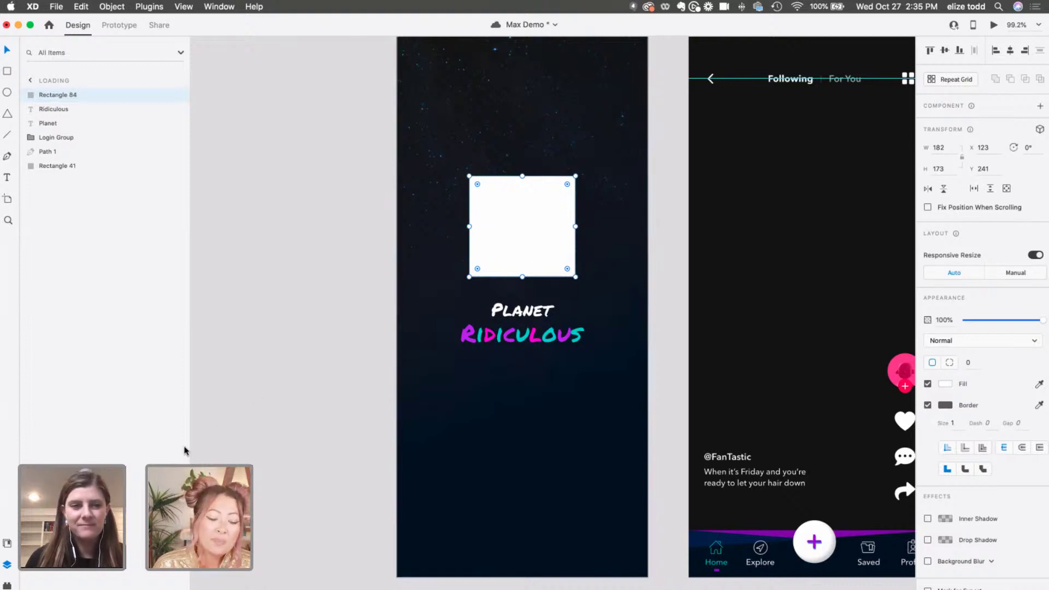
- Open the LottieFiles for XD plugin and search its animations for "cute astronaut"
left_click(6, 584)
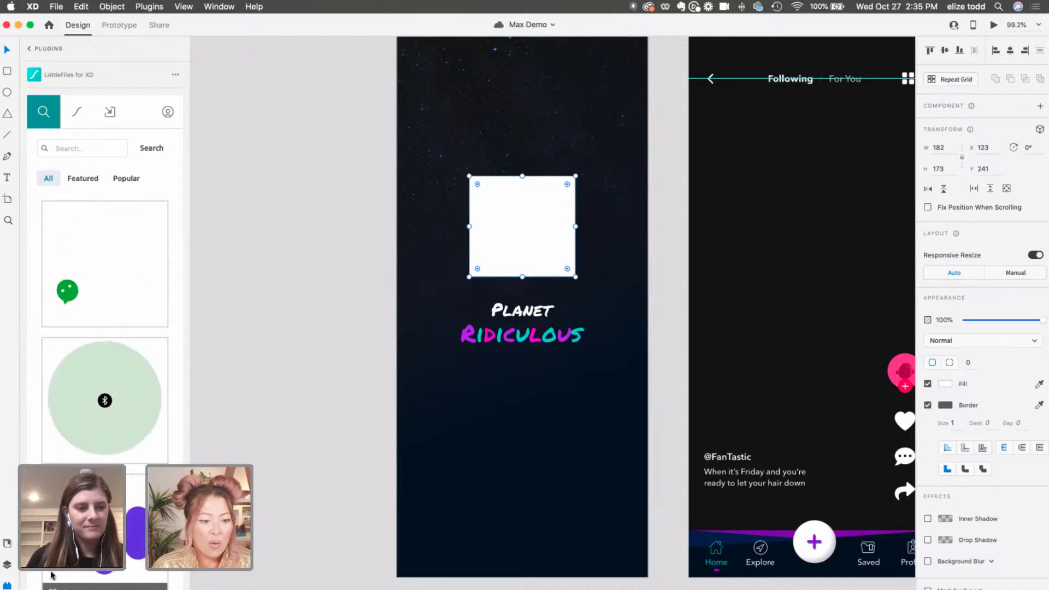
left_click(29, 48)
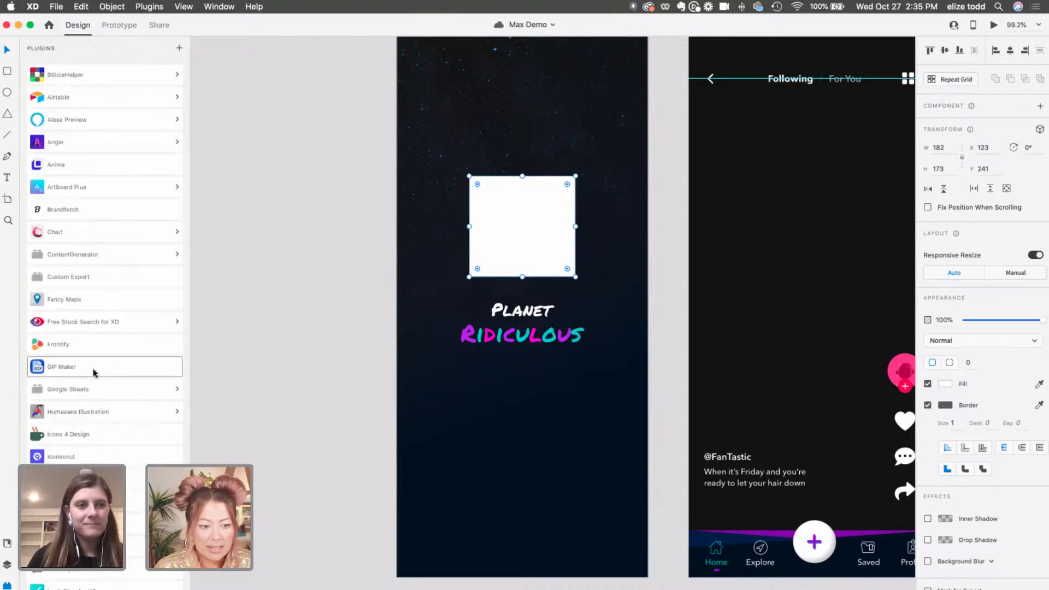
left_click(90, 587)
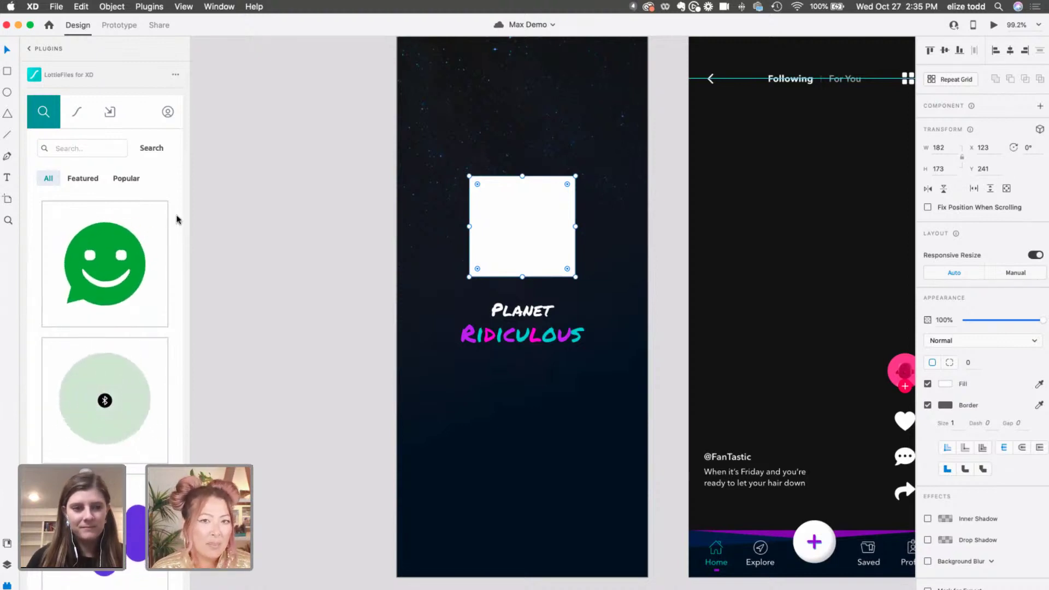
left_click(95, 147)
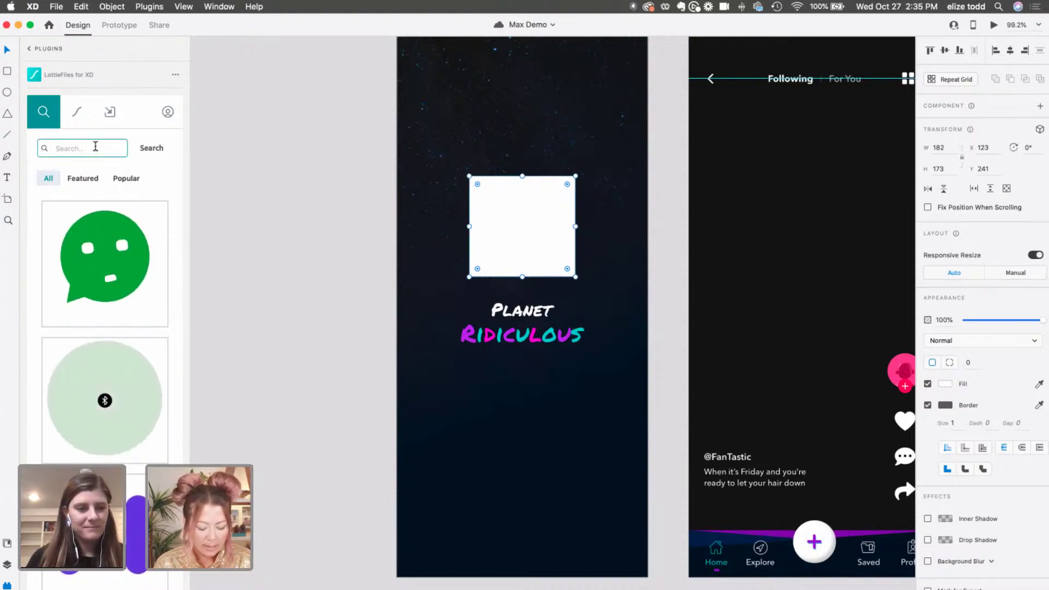
type("cute ast")
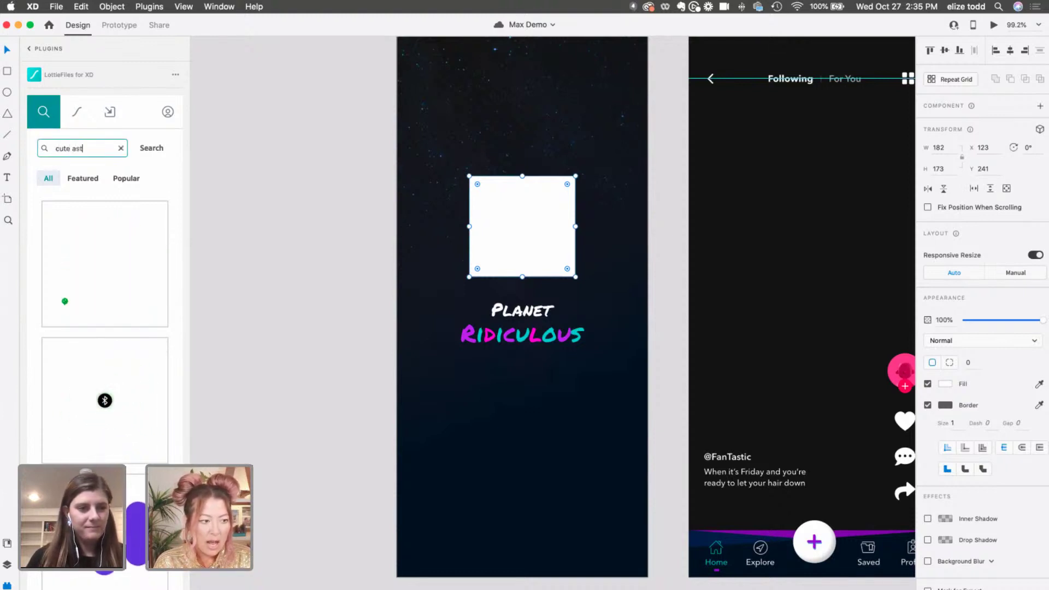
type("ro")
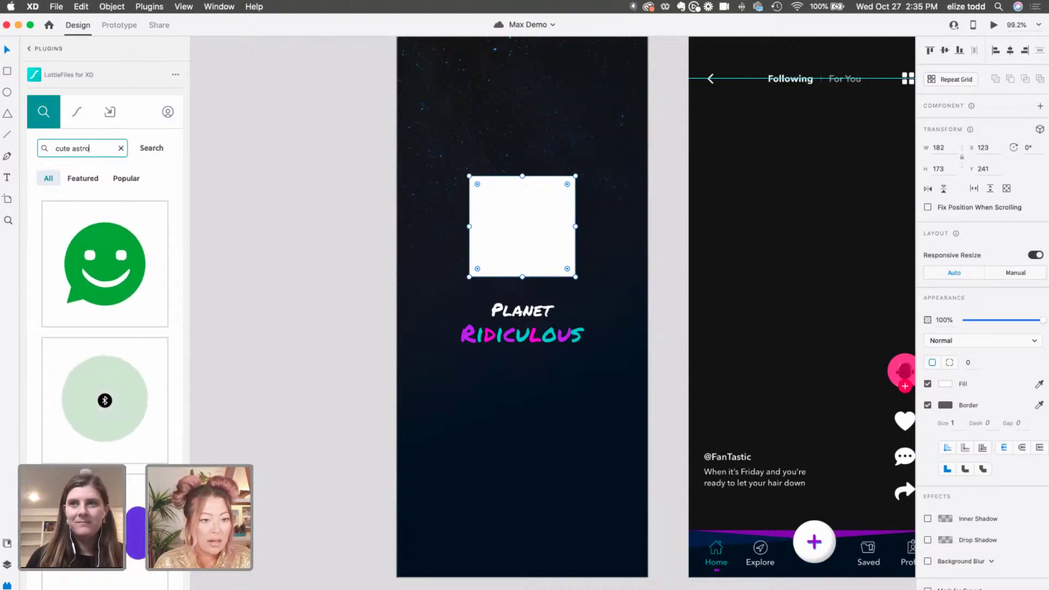
type("naut")
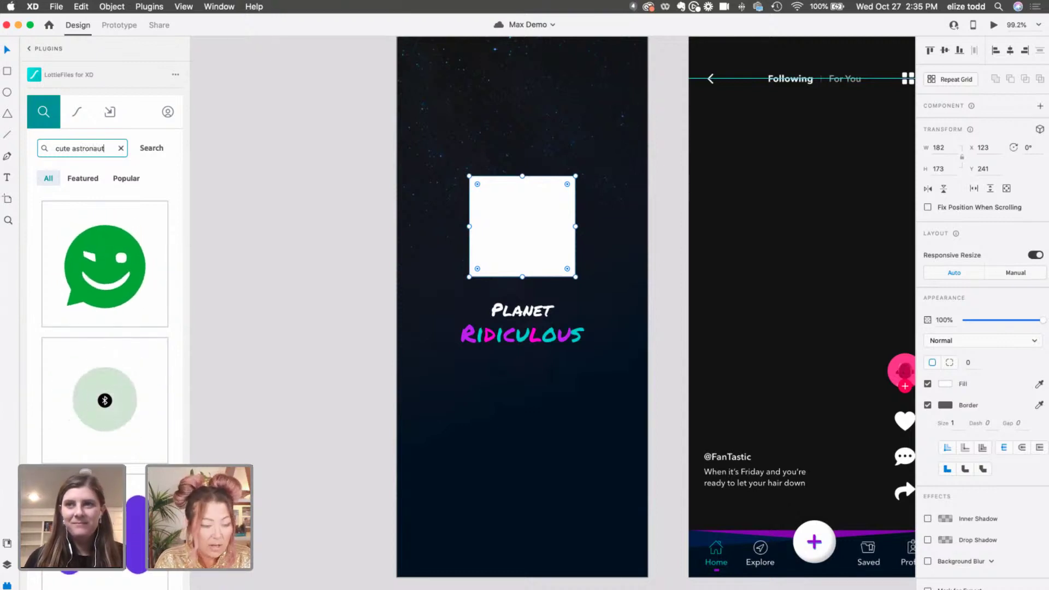
key("Return")
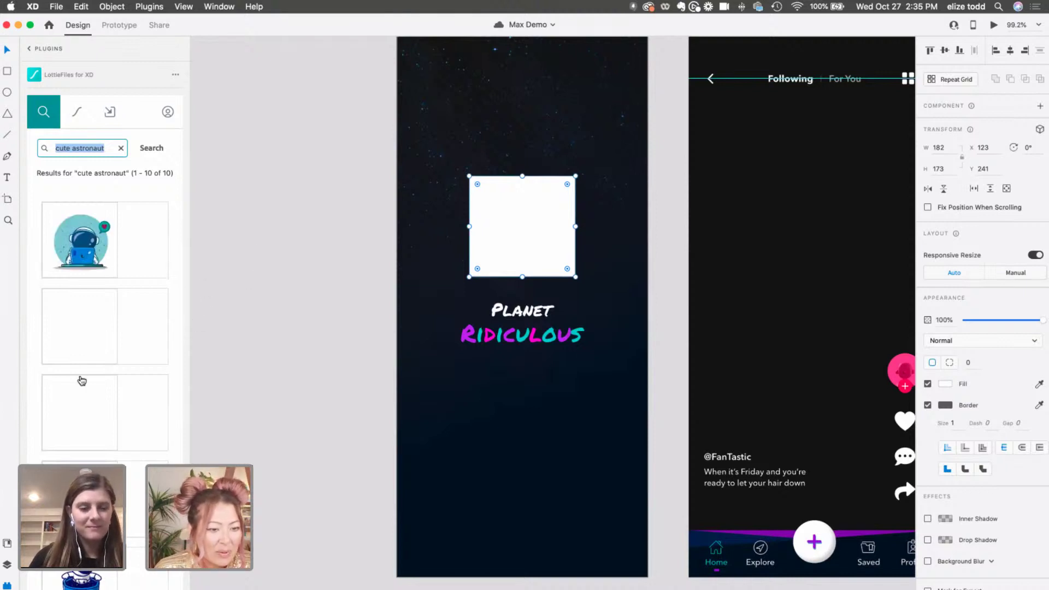
- Fill the rectangle above the Planet Ridiculous title on the Loading artboard with the Astronaut Dog animation from the search results
scroll(82, 377, "down", 1)
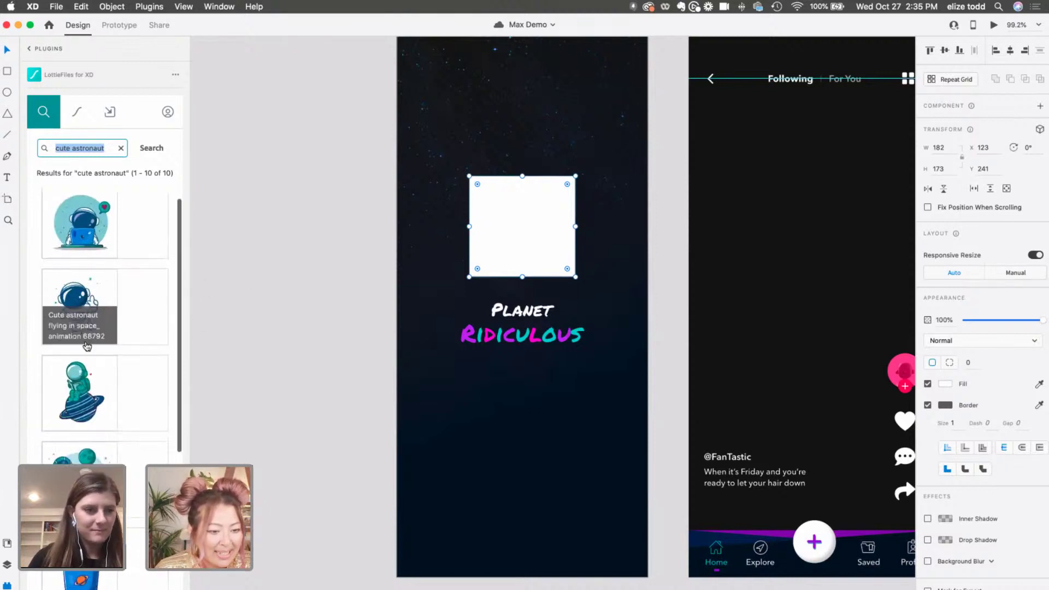
scroll(87, 415, "down", 5)
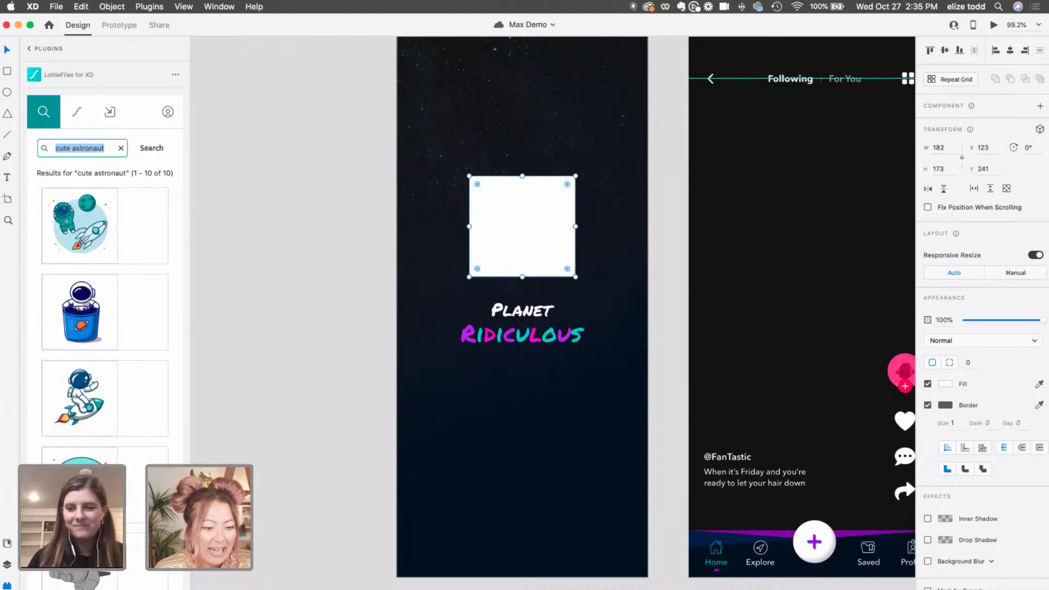
scroll(84, 455, "down", 2)
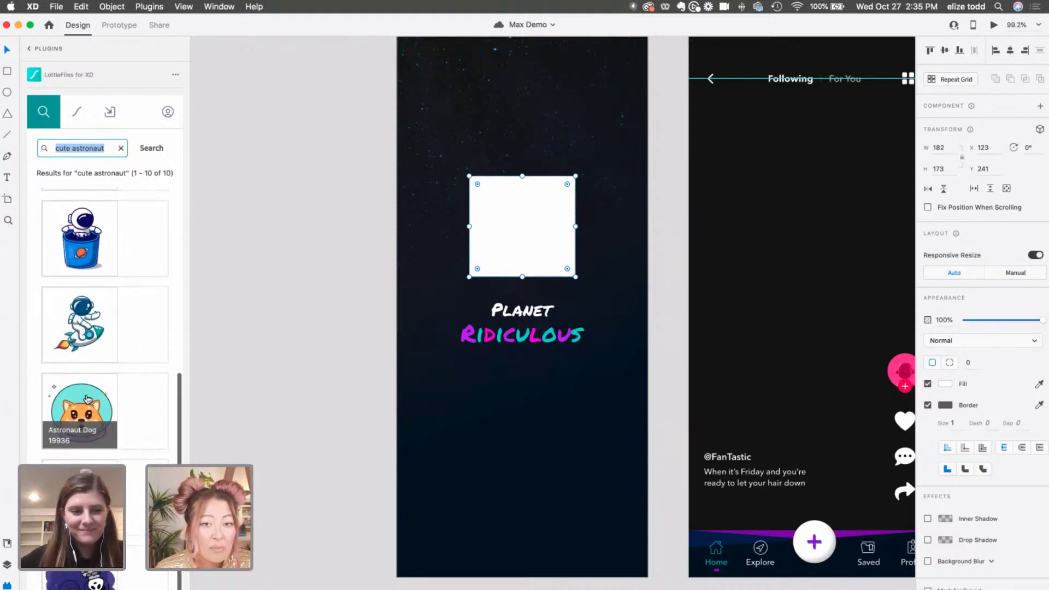
scroll(83, 407, "down", 3)
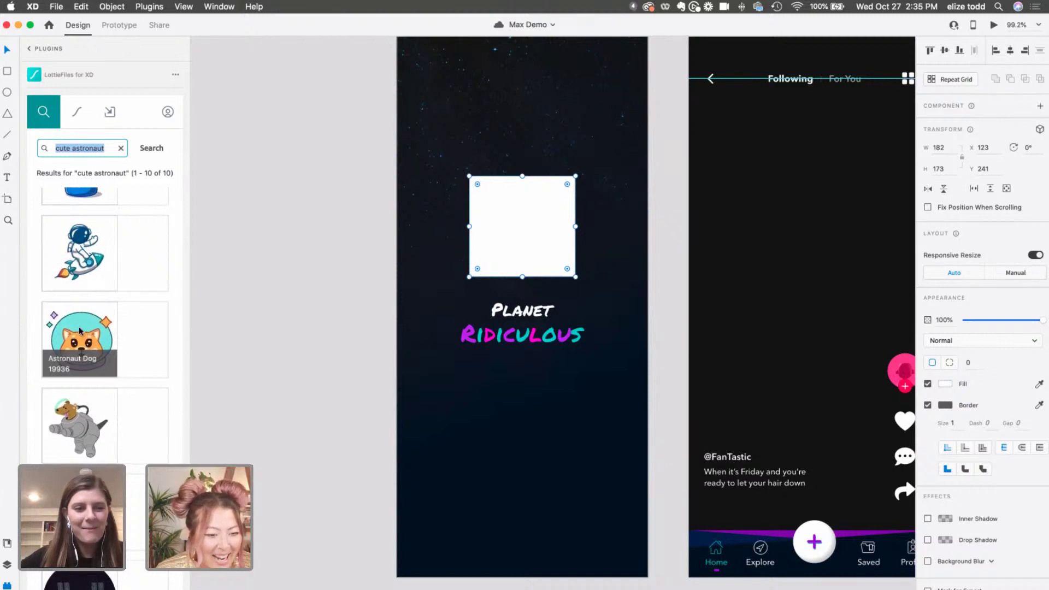
scroll(80, 331, "down", 5)
scroll(80, 331, "up", 2)
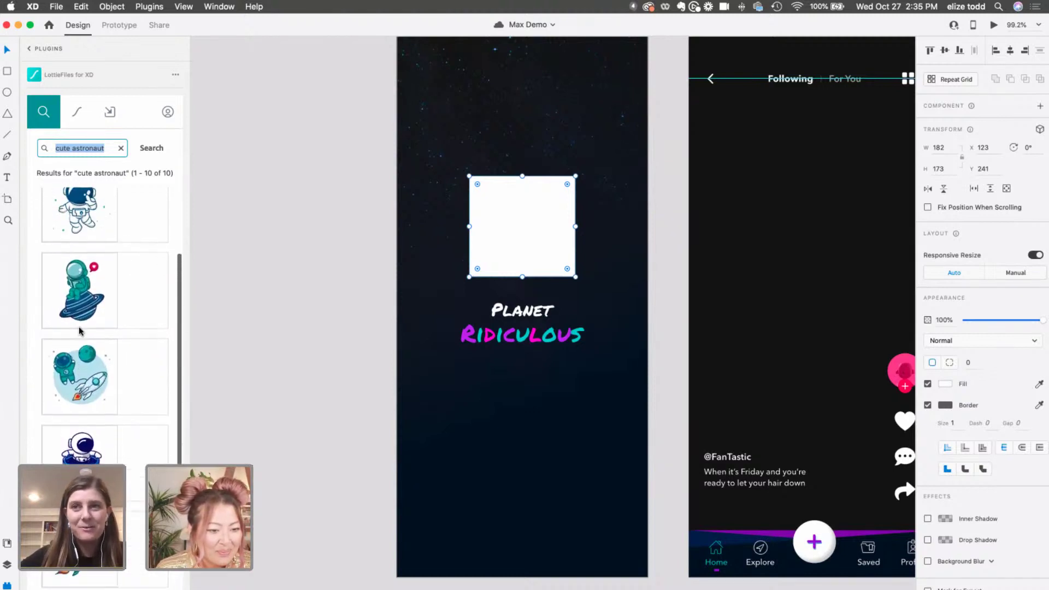
scroll(81, 332, "down", 4)
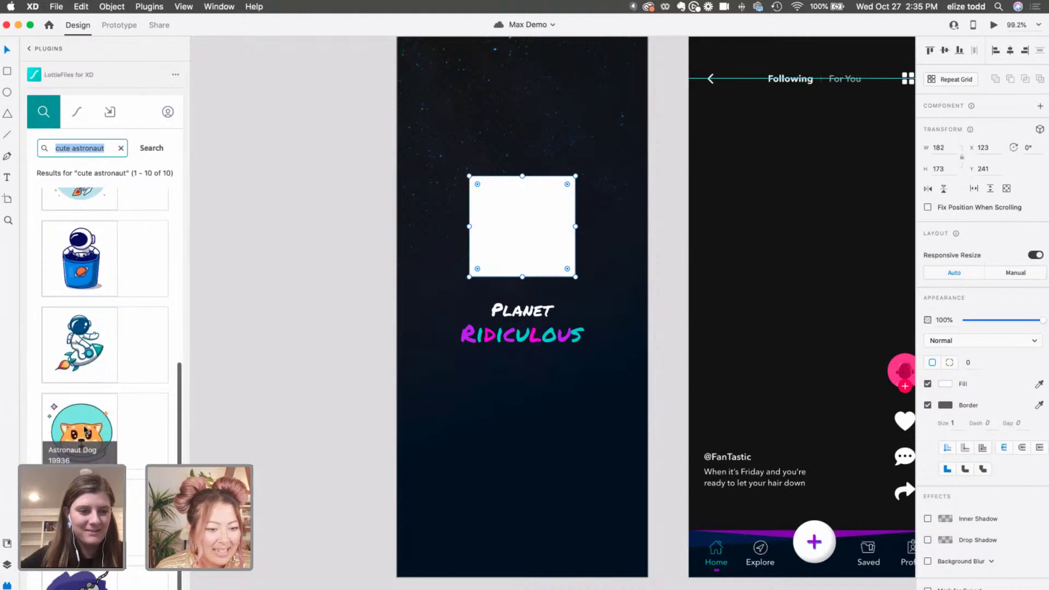
left_click_drag(77, 419, 517, 232)
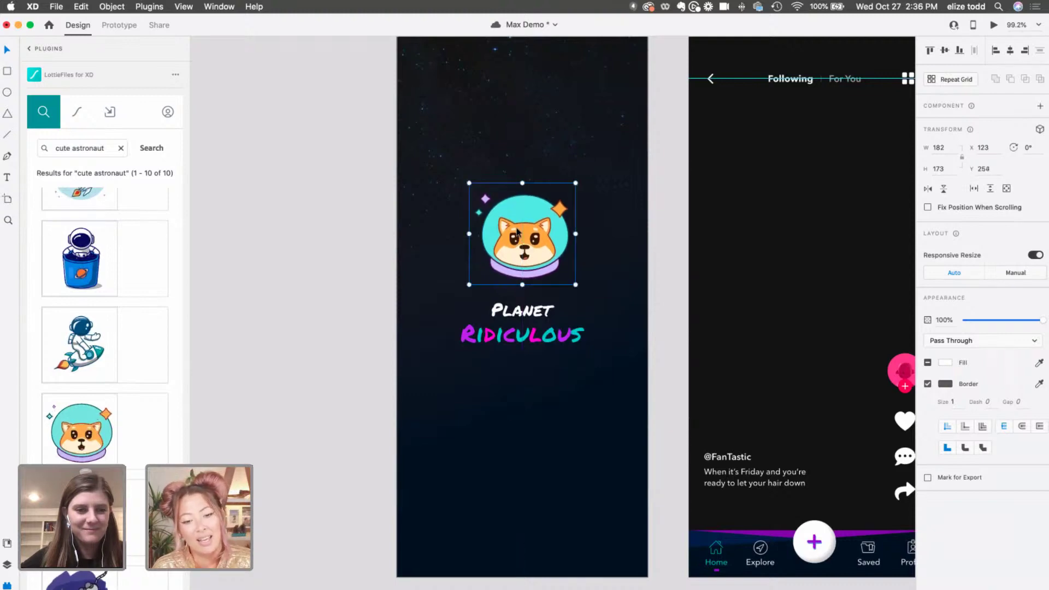
- Preview the Loading artboard with its dog animation, then close the preview
scroll(517, 232, "down", 2)
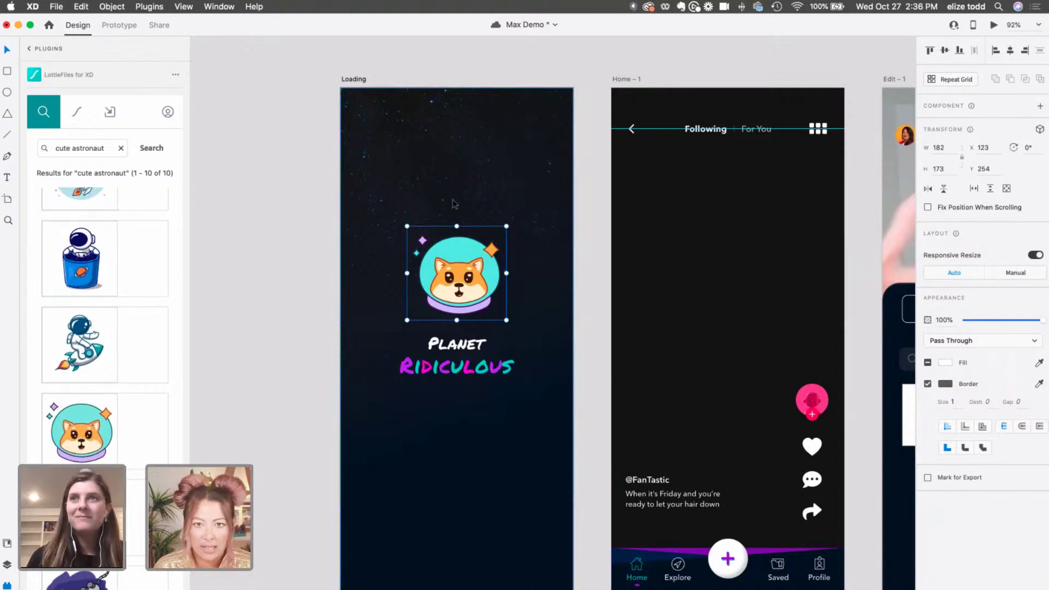
left_click(353, 79)
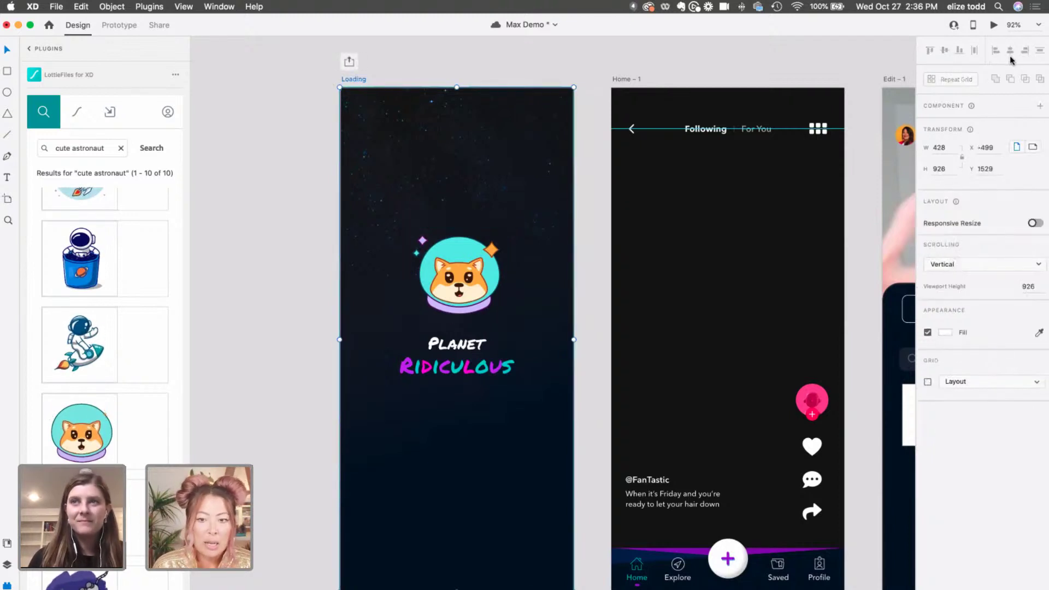
left_click(993, 25)
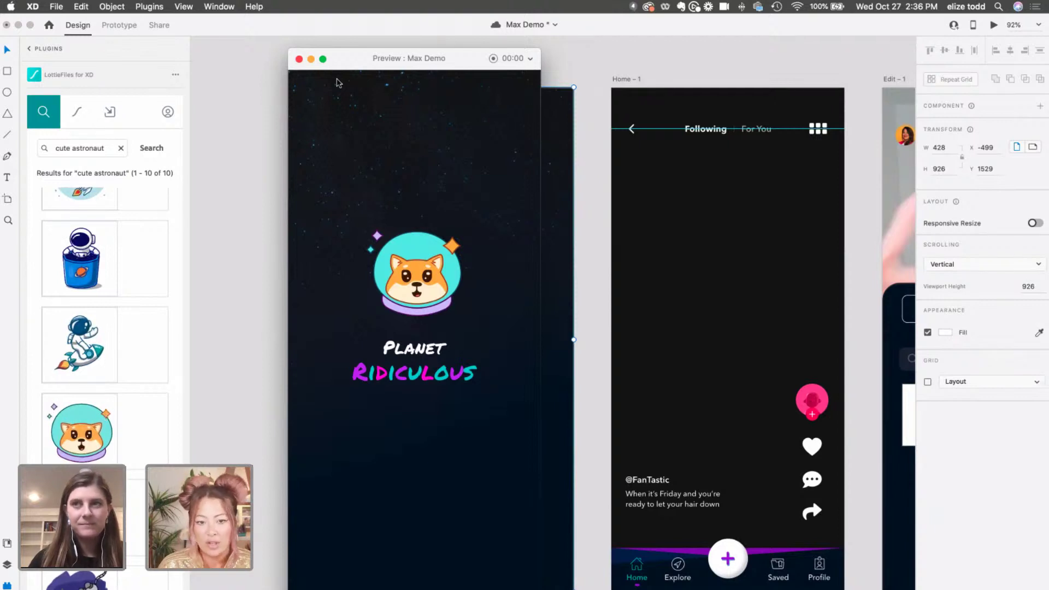
left_click(299, 58)
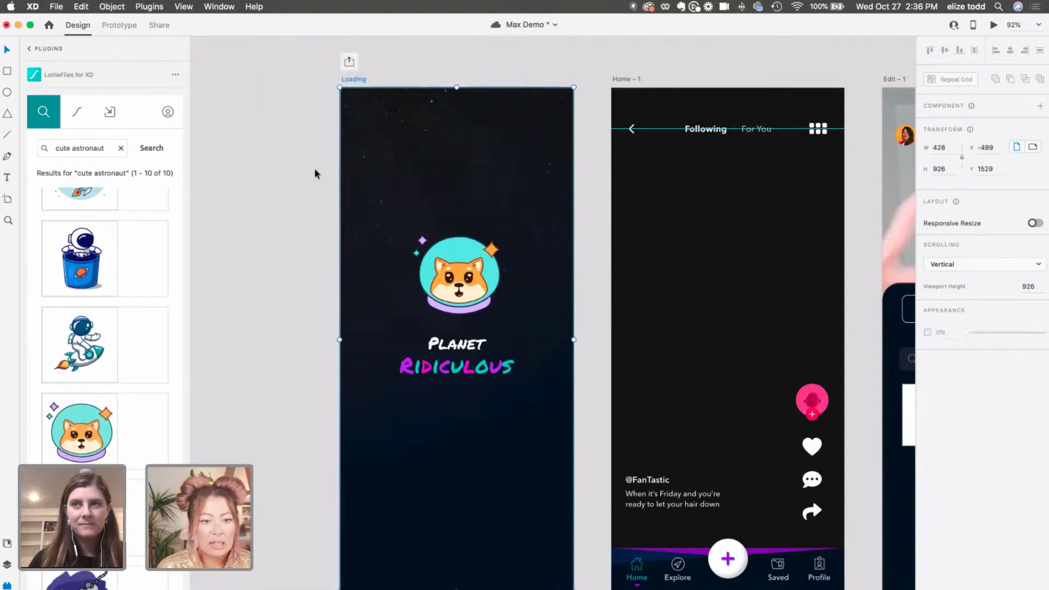
- Select the Astronaut Dog layer inside the Loading artboard's mask group and review its playback options, keeping Play automatically
left_click(478, 267)
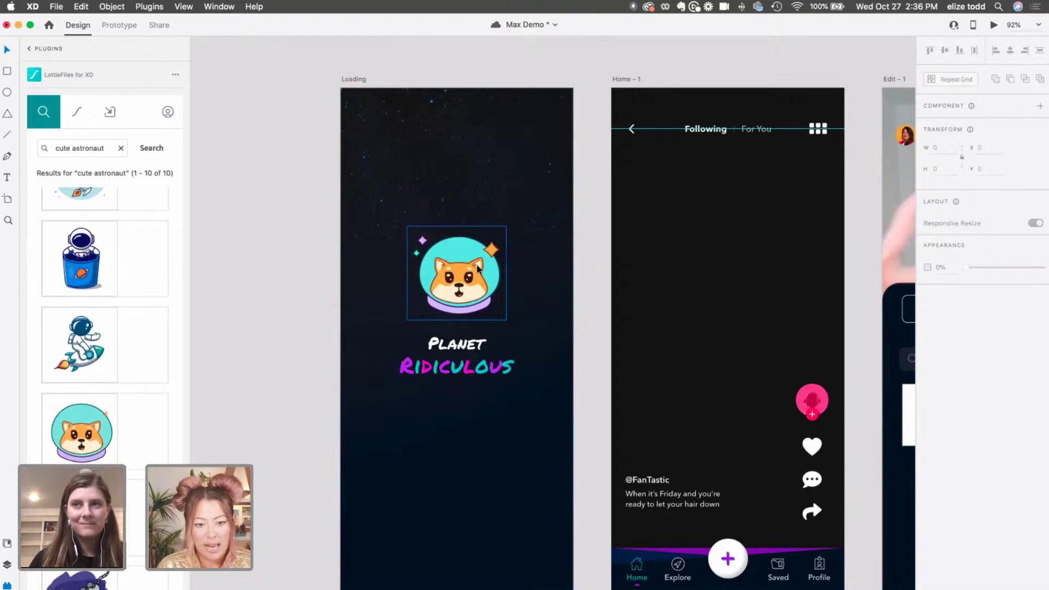
left_click(453, 268)
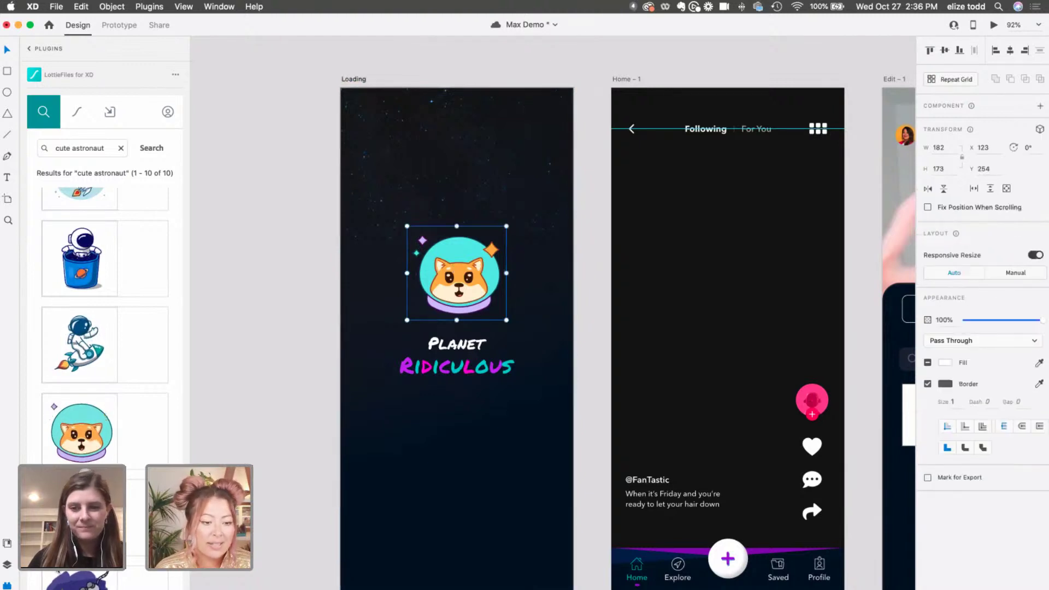
key("super+y")
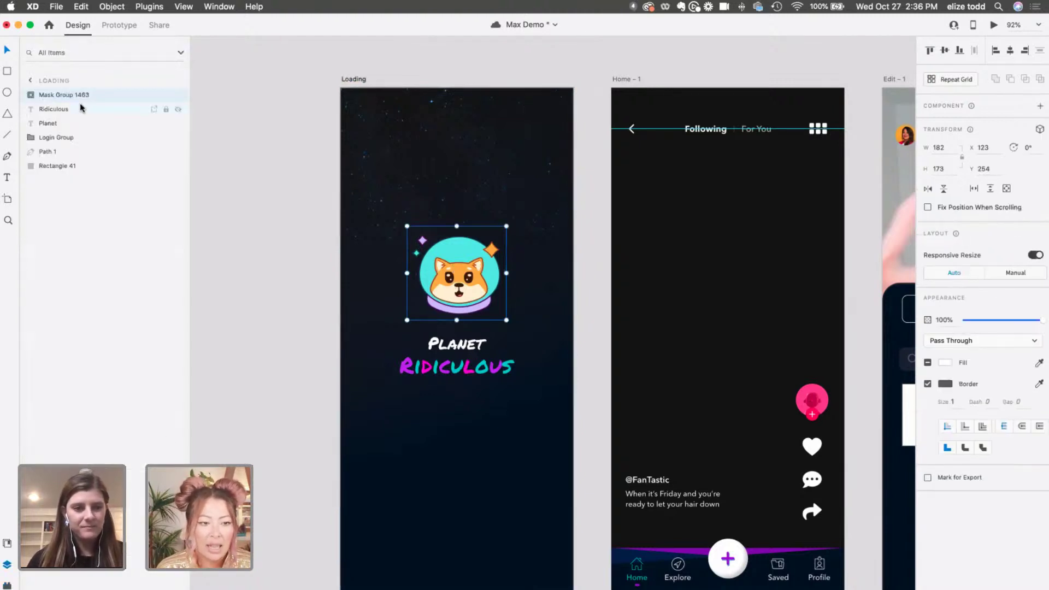
left_click(31, 96)
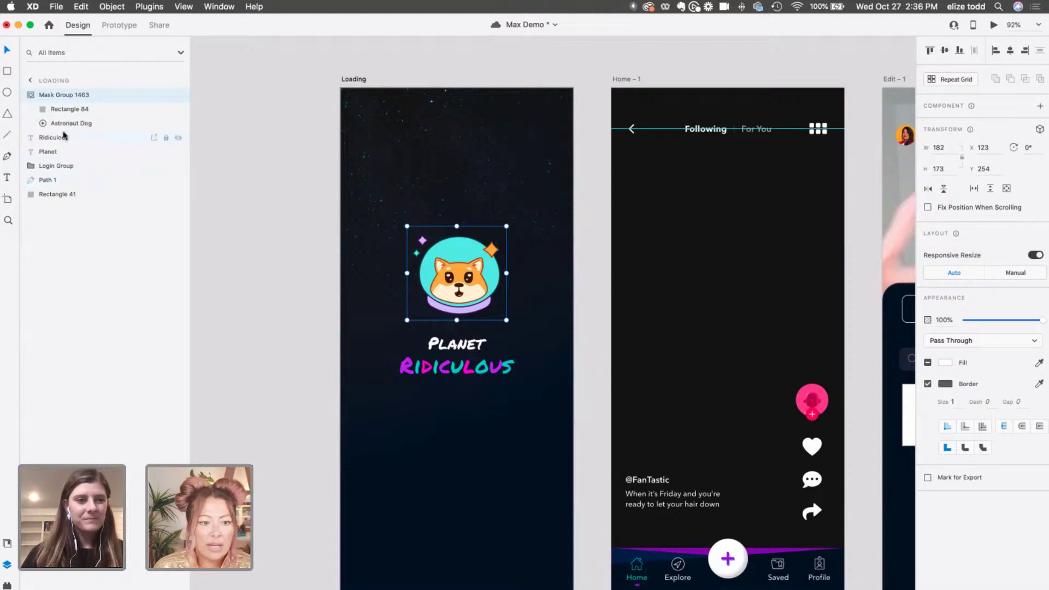
left_click(44, 124)
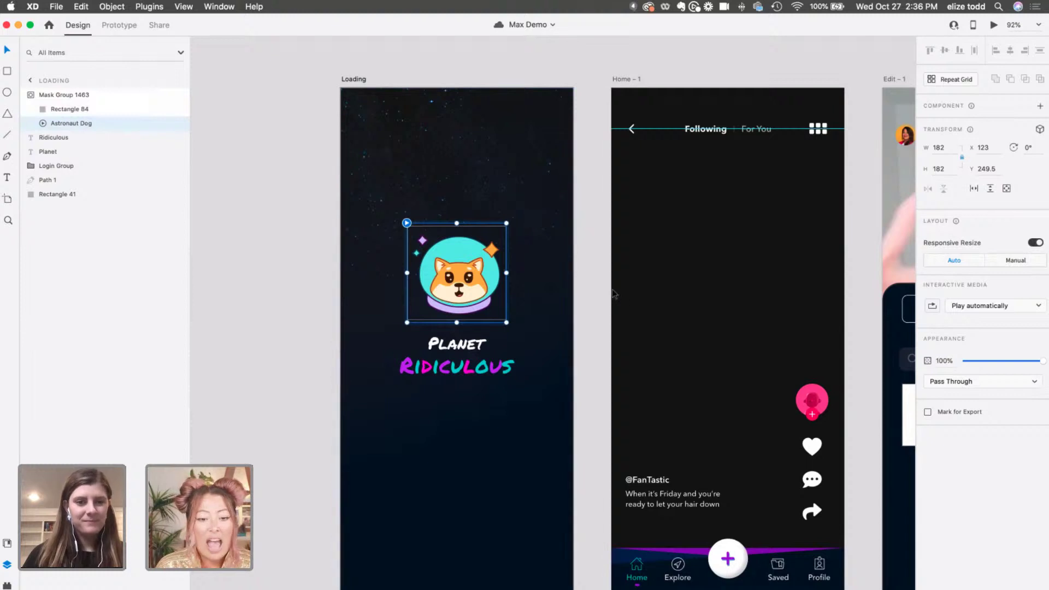
left_click(984, 306)
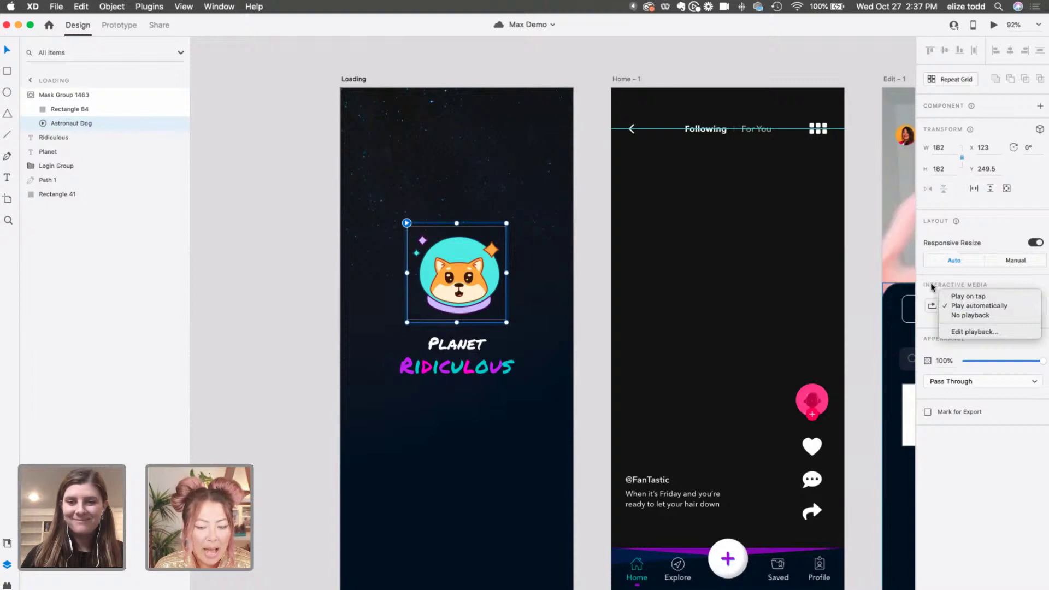
left_click(931, 287)
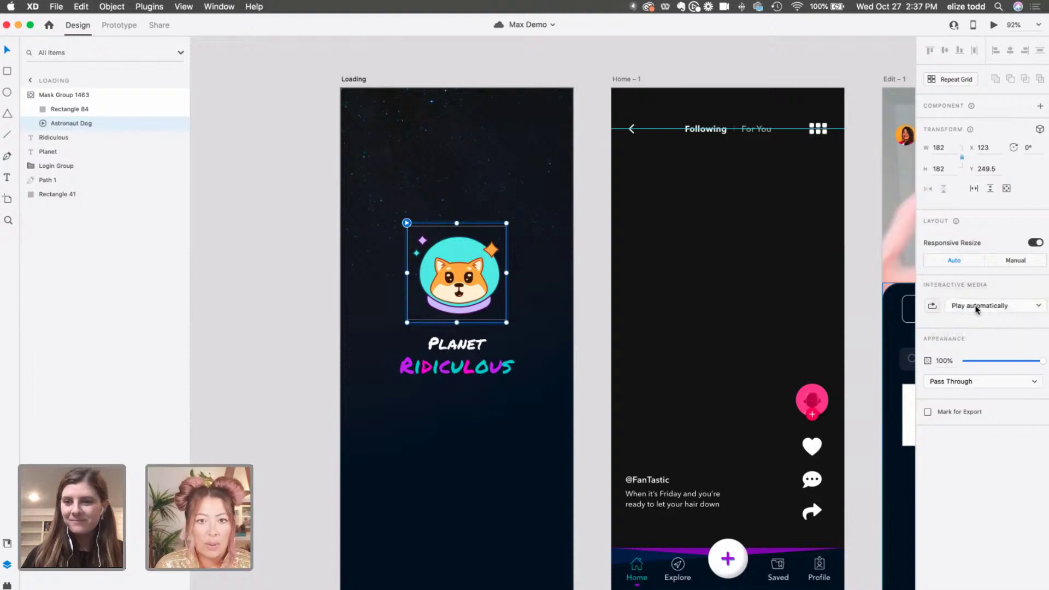
left_click(978, 306)
left_click(932, 295)
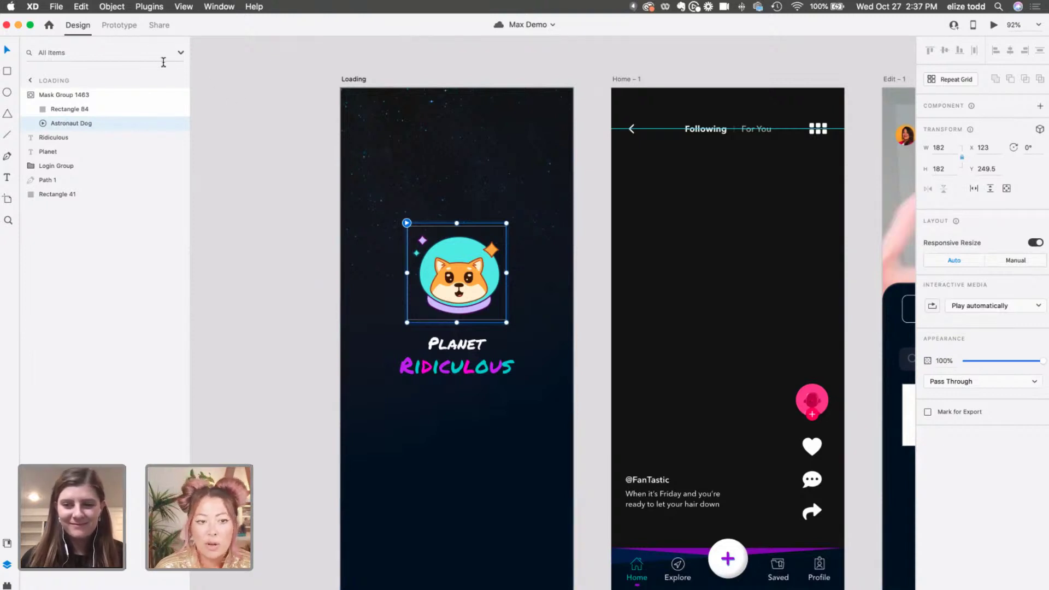
- In Prototype mode, link the Astronaut Dog animation to the Home – 1 artboard with the End of Playback trigger and save the document
left_click(119, 26)
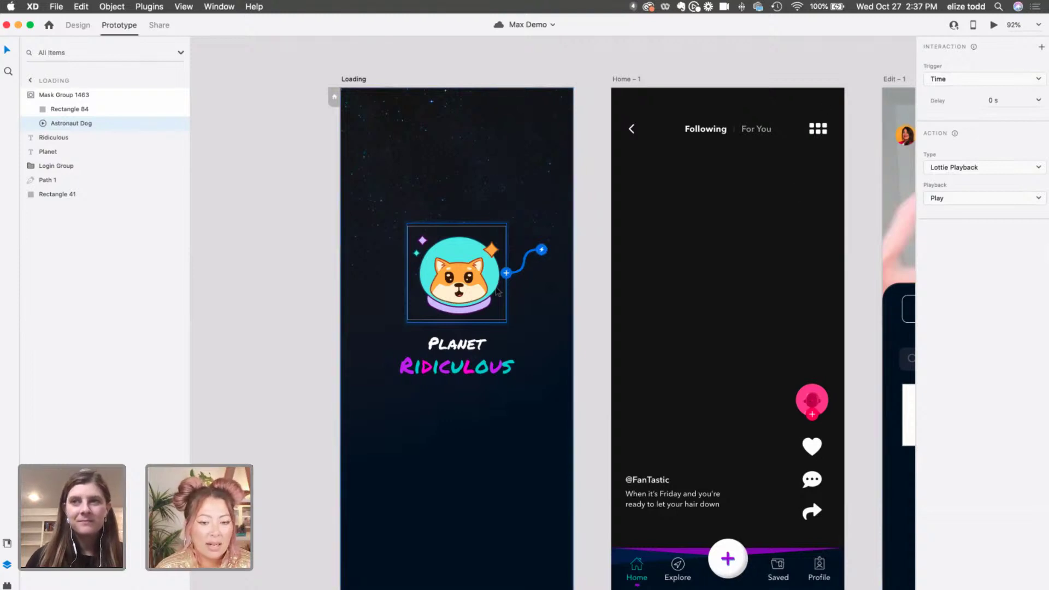
left_click_drag(507, 273, 649, 281)
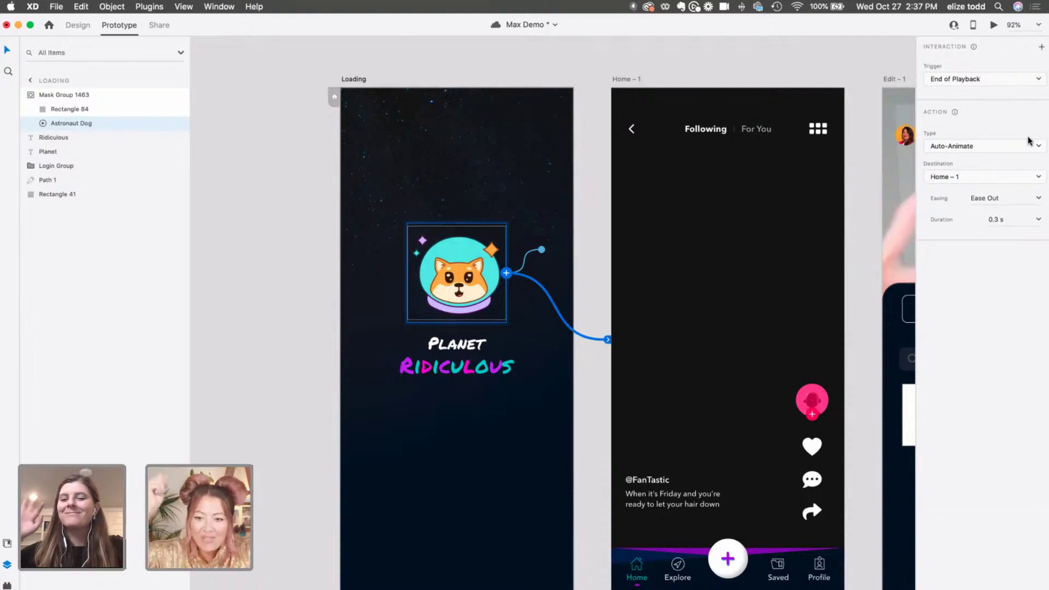
left_click(992, 82)
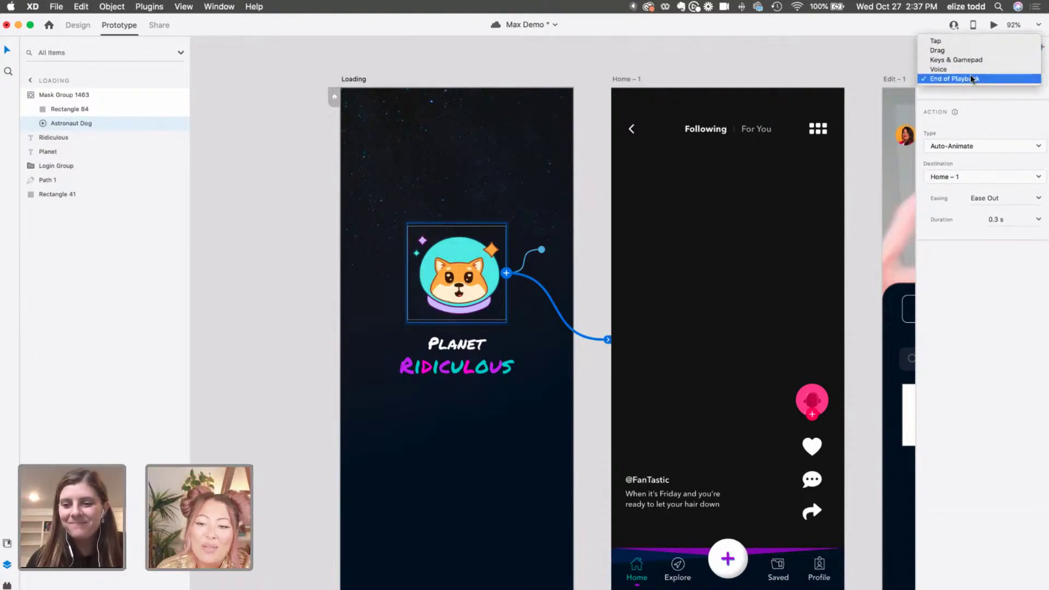
left_click(971, 80)
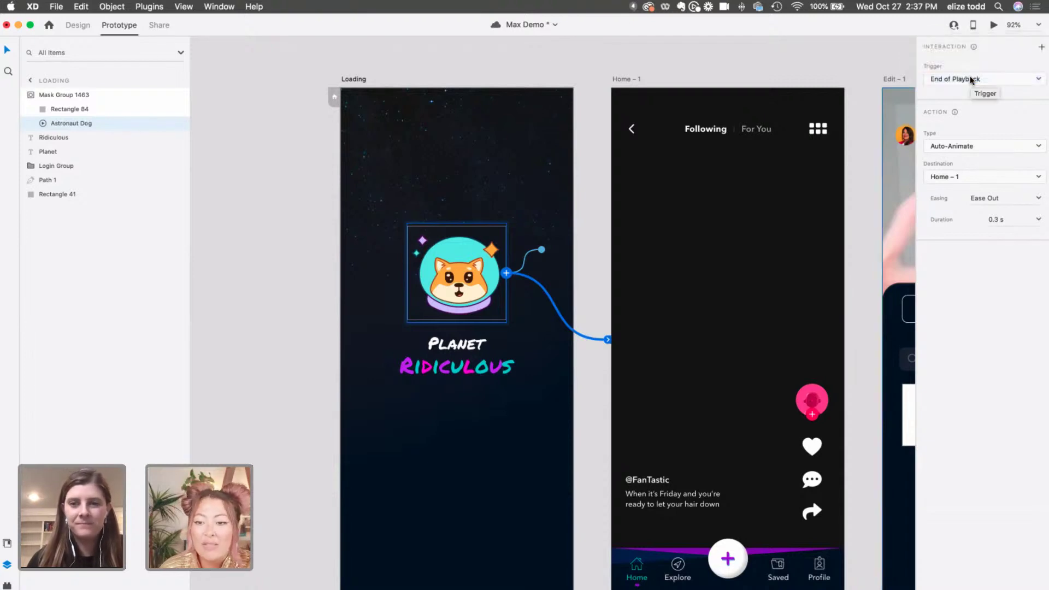
key("super+s")
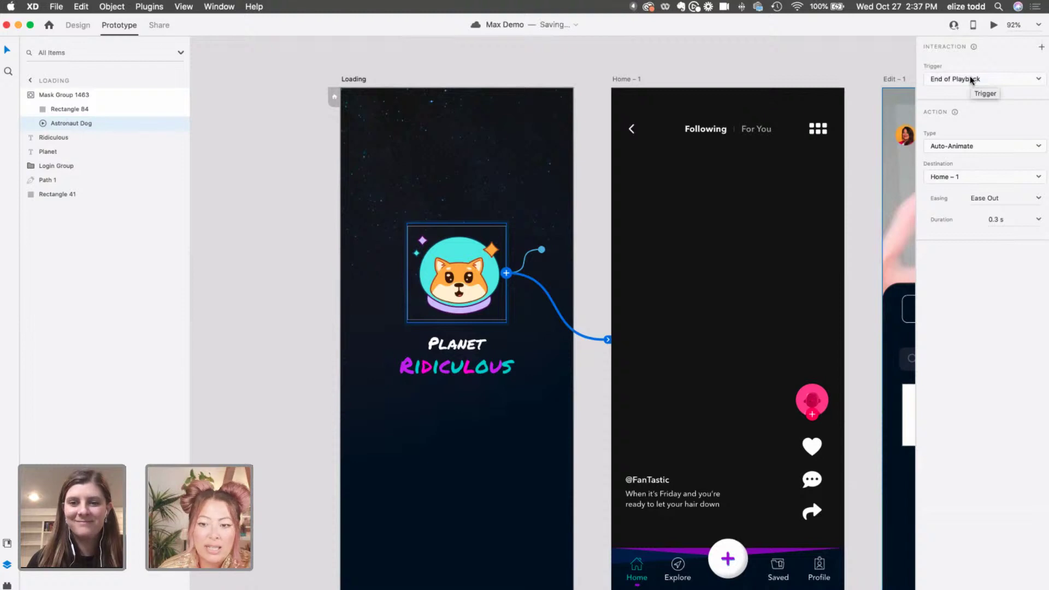
- Change the action of the link to Home – 1 to Transition with the animation set to None
left_click(970, 146)
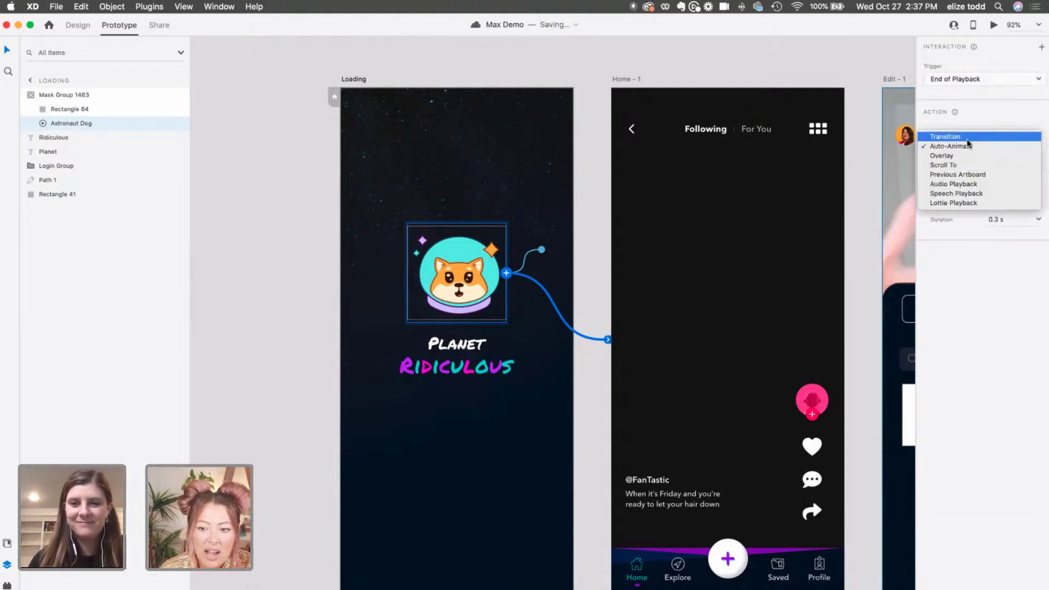
left_click(968, 135)
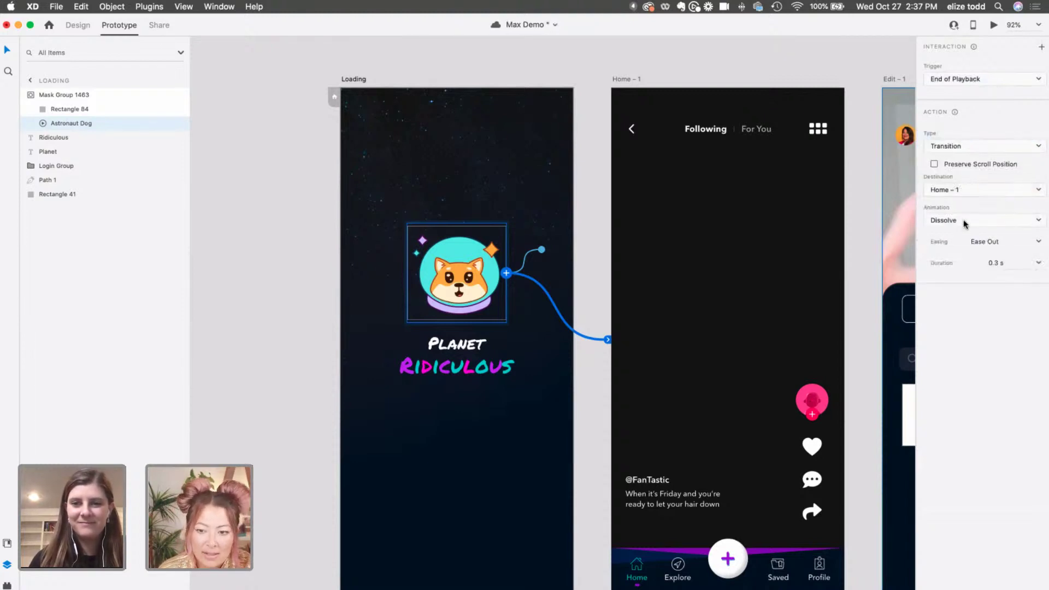
left_click(965, 220)
left_click(938, 210)
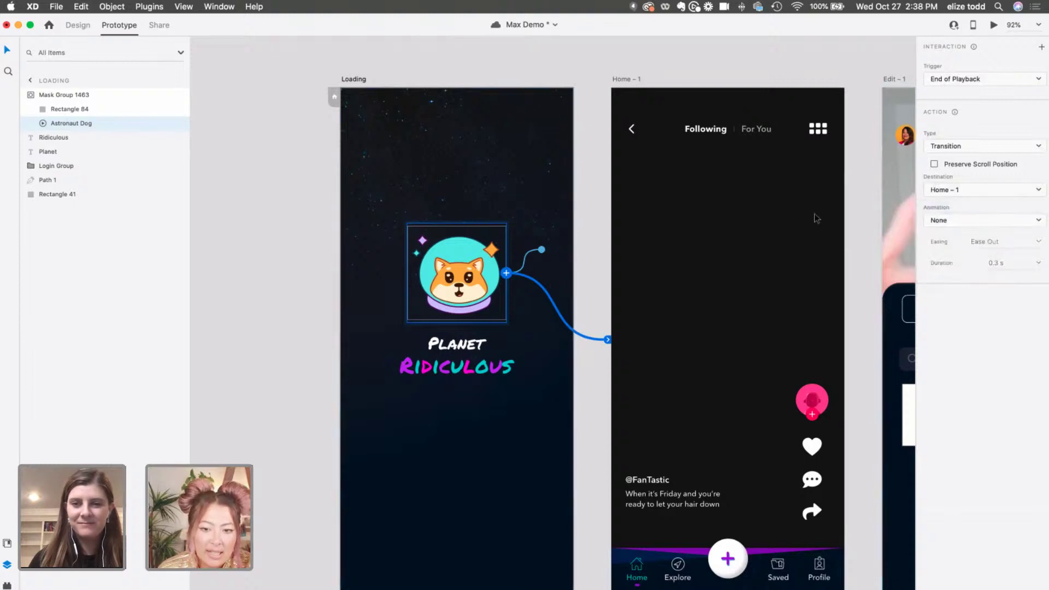
- Preview the prototype from the Loading artboard through its transition to Home – 1, then close the preview
left_click(354, 78)
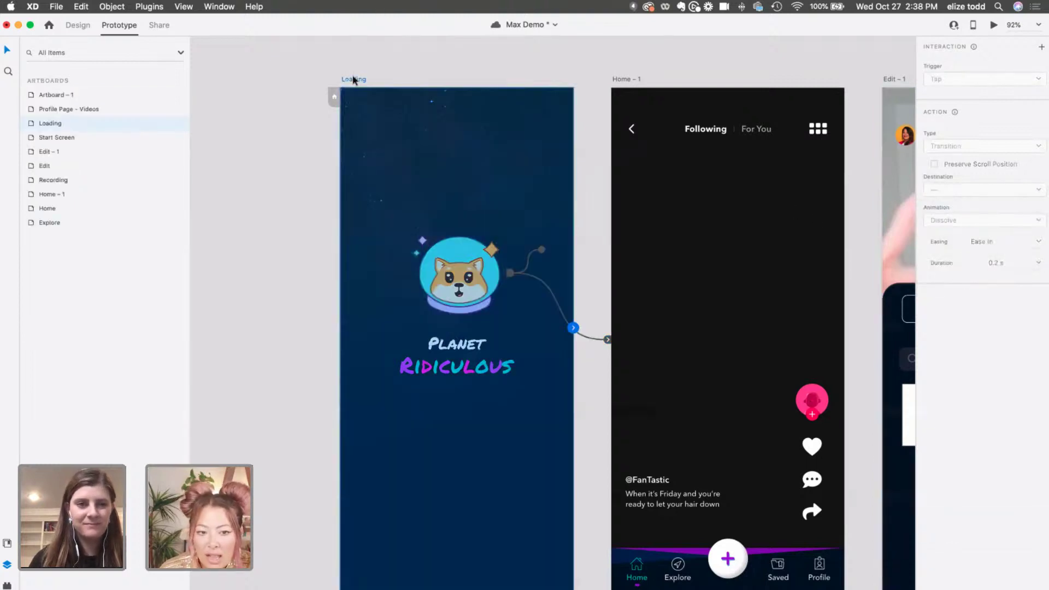
left_click(993, 26)
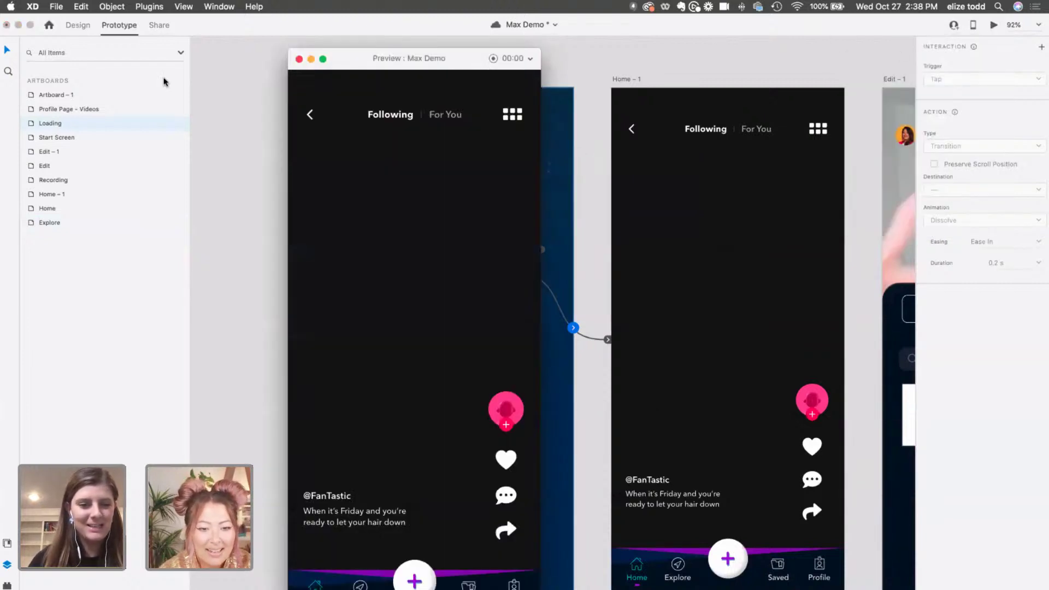
left_click(299, 58)
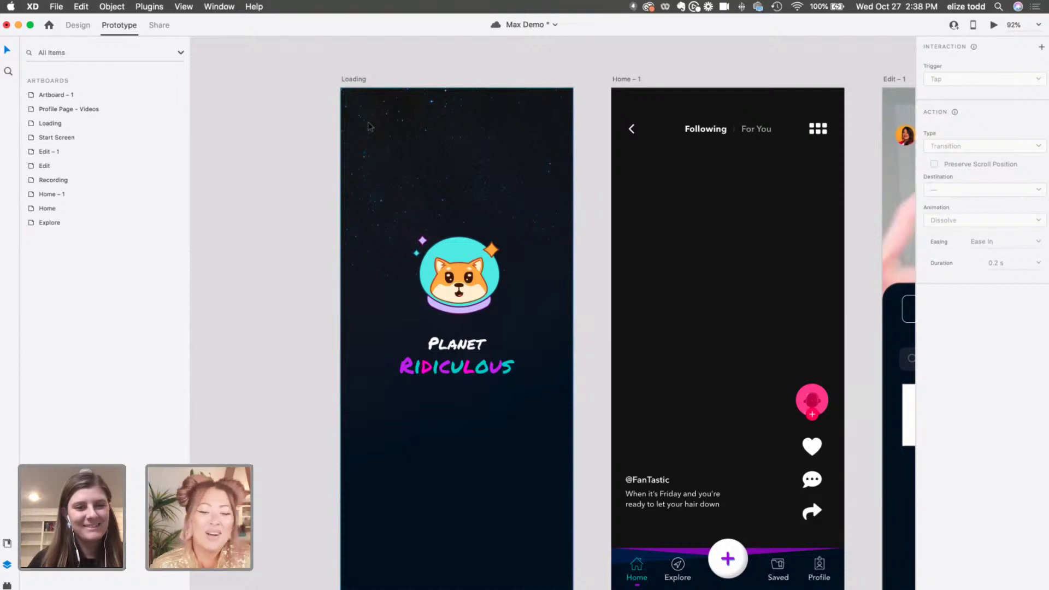
- In Design mode, draw a 428 × 926 rectangle that covers the whole Home – 1 artboard
scroll(405, 169, "right", 3)
scroll(404, 169, "down", 1)
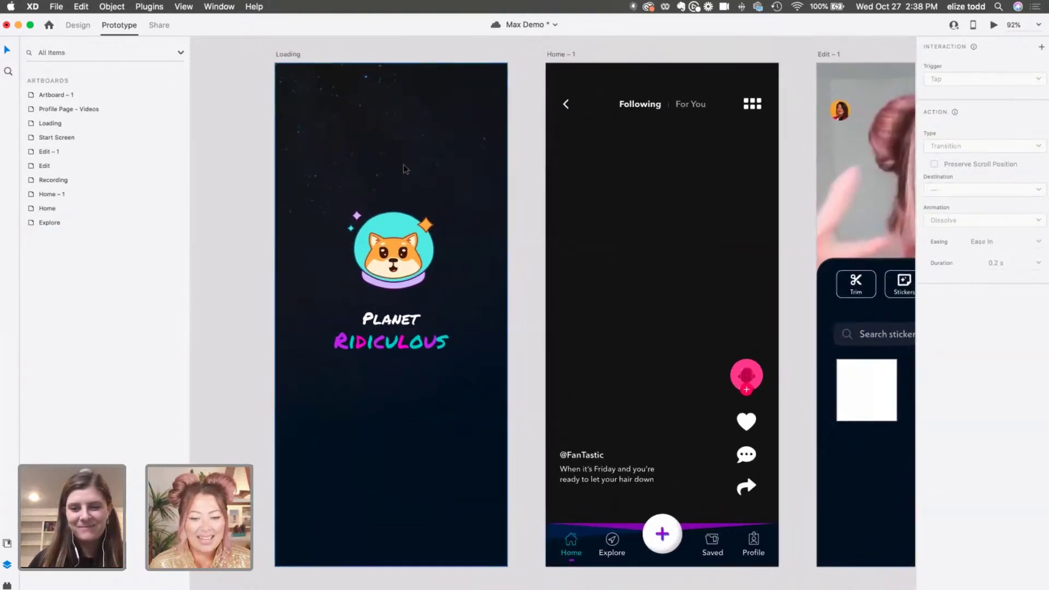
scroll(668, 313, "right", 3)
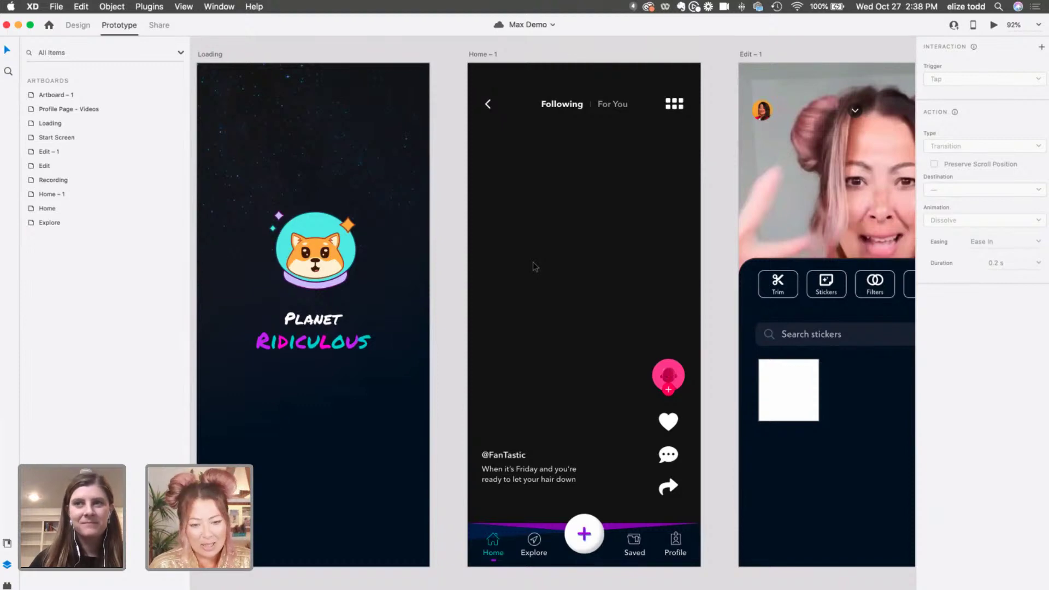
scroll(596, 215, "right", 2)
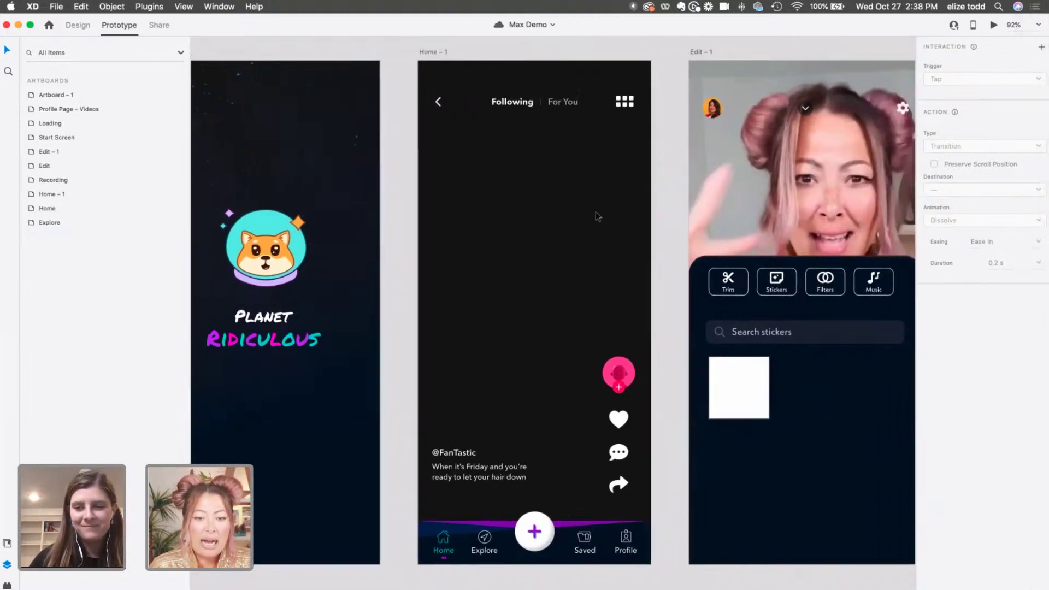
scroll(595, 211, "right", 1)
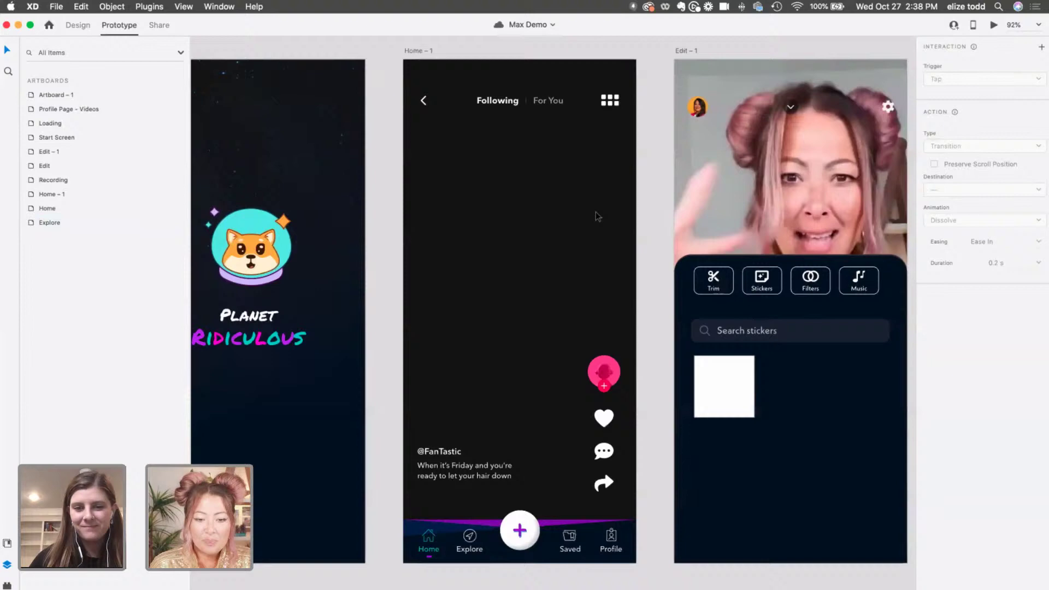
left_click(433, 99)
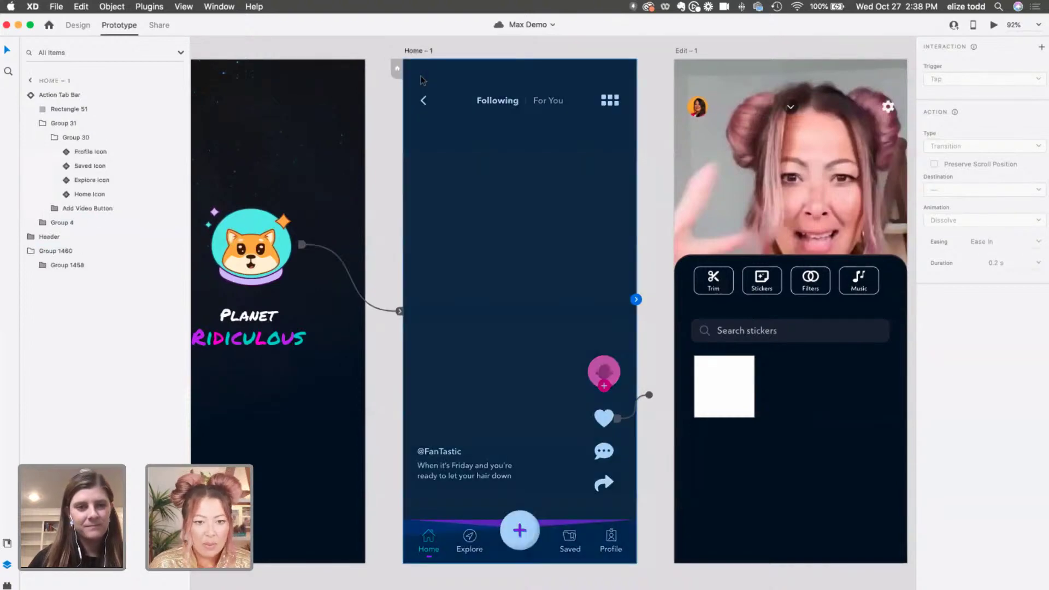
left_click(72, 29)
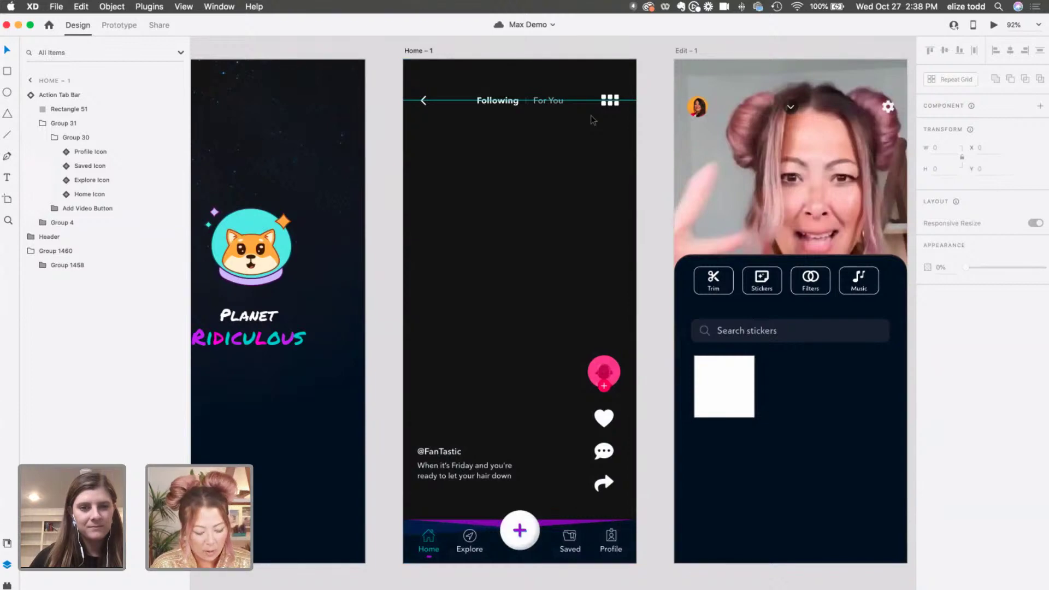
key("r")
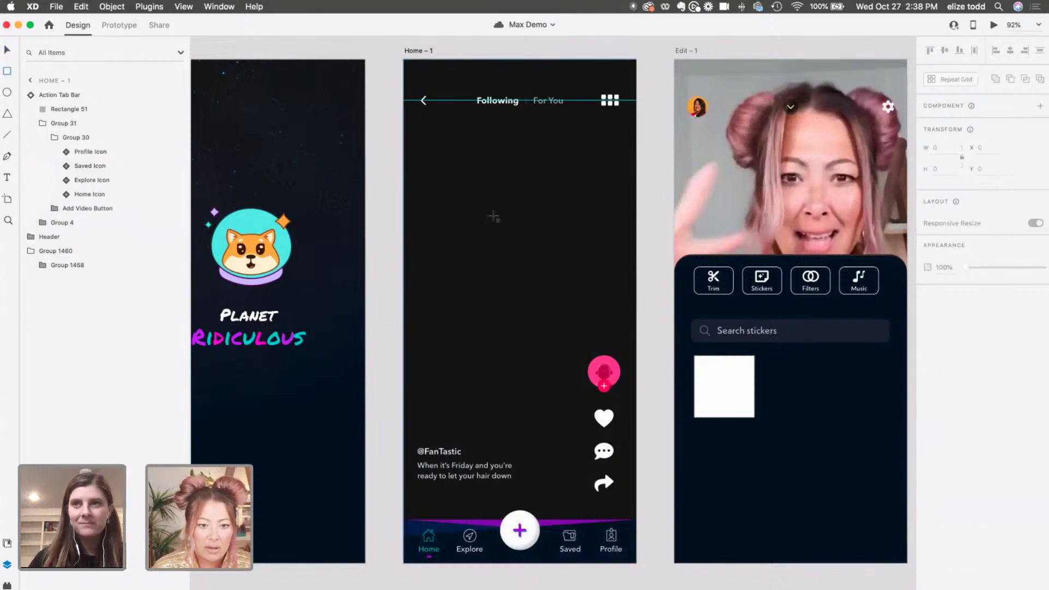
mouse_move(403, 59)
left_mouse_down()
mouse_move(557, 362)
mouse_move(636, 562)
left_mouse_up()
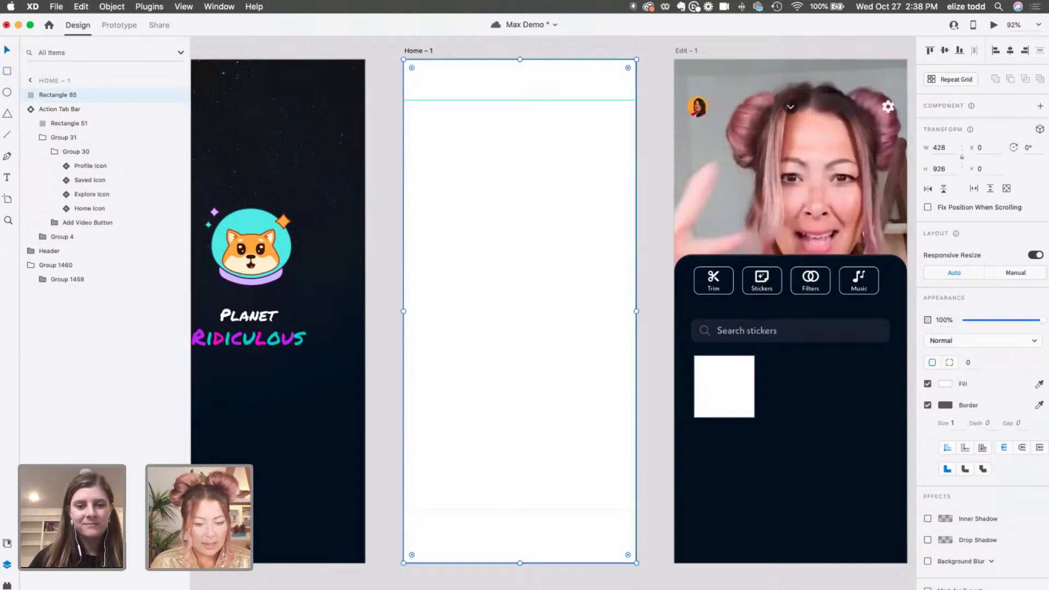
- Fill the Home – 1 rectangle with the video AdobeStock_265287982.mp4 from the MAX assets folder in Finder and remove its border
key("super+Tab")
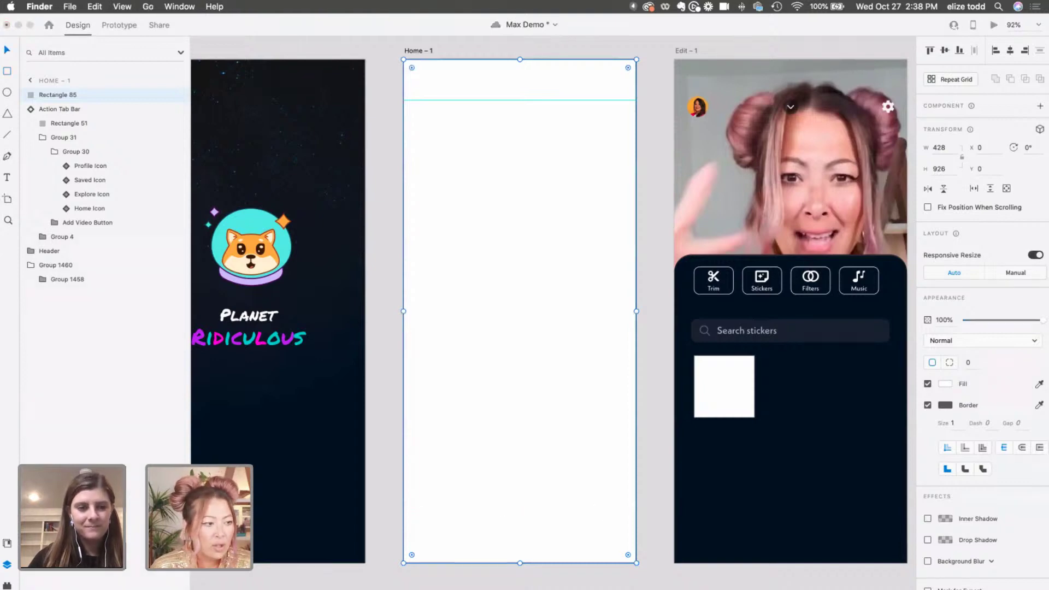
left_click_drag(0, 309, 393, 369)
left_click(353, 451)
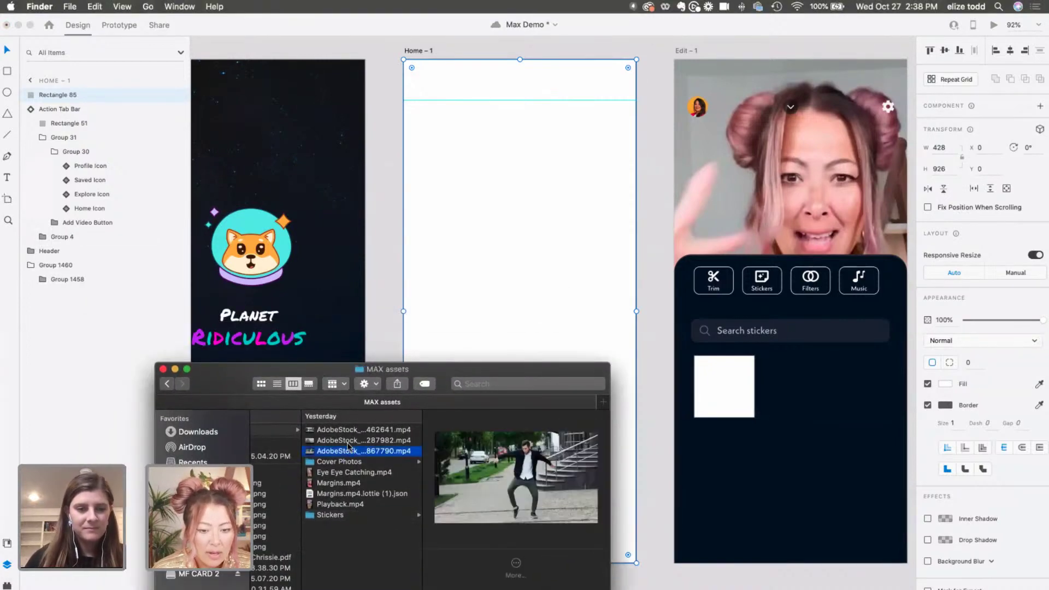
left_click(338, 443)
left_click_drag(338, 445, 518, 298)
left_click(515, 245)
scroll(515, 245, "down", 5)
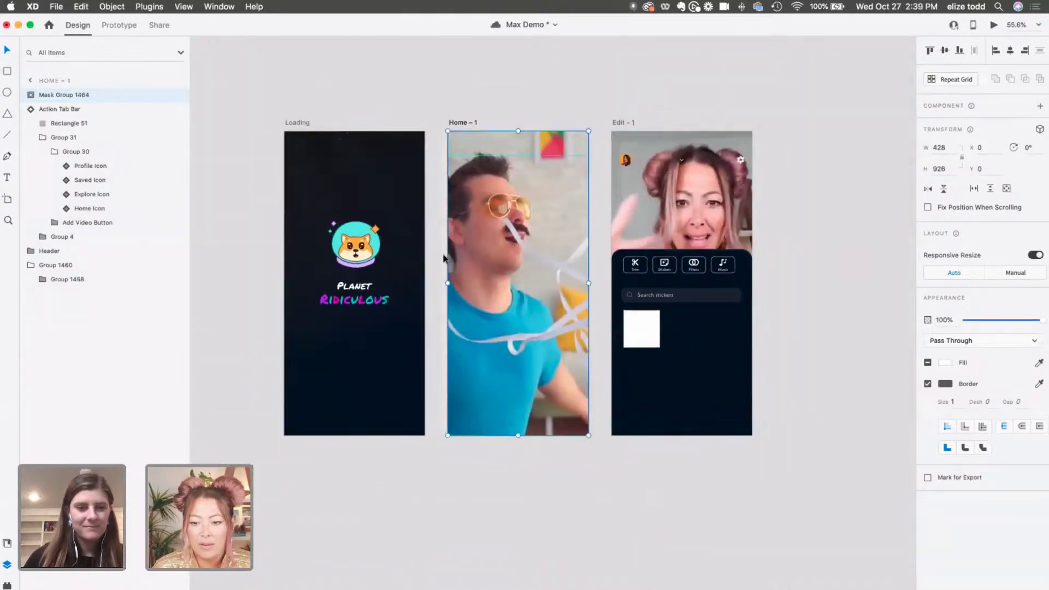
left_click(928, 384)
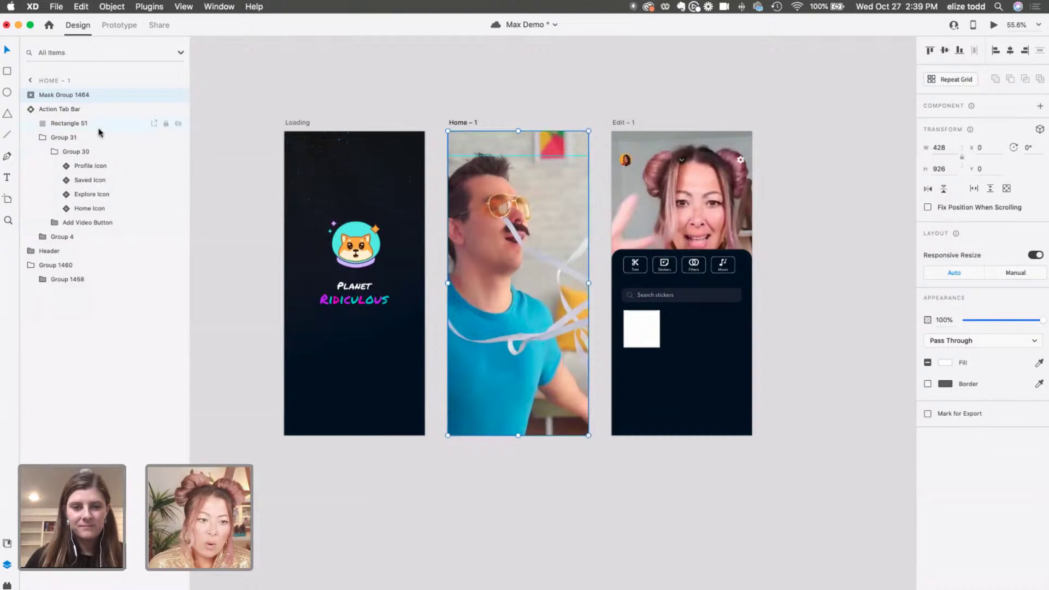
- Select the AdobeStock_265287982 video inside the Home – 1 mask group, keep Play on tap, and preview its playback
left_click(24, 98)
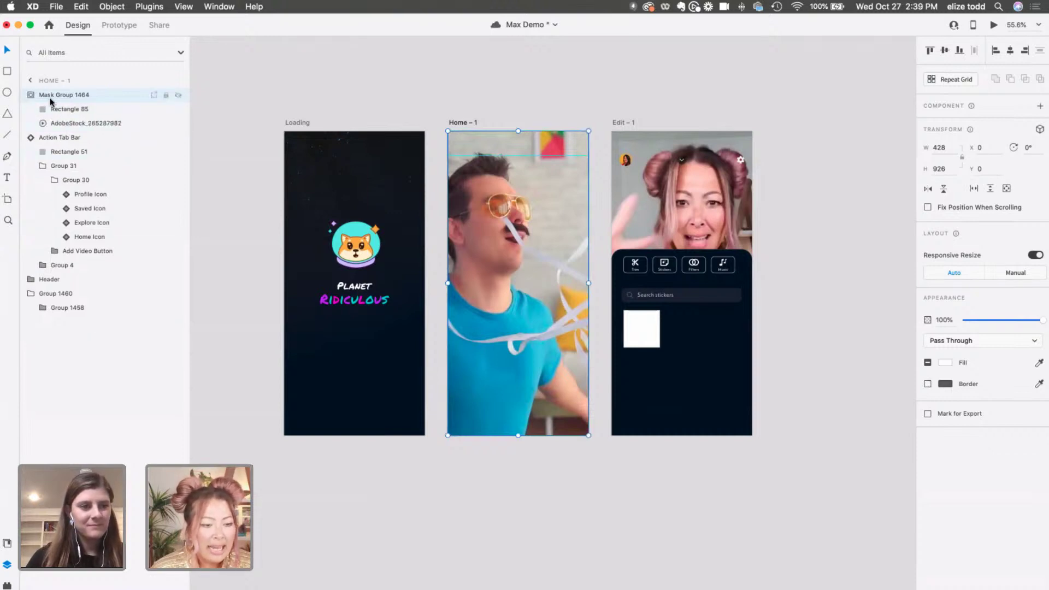
left_click(64, 125)
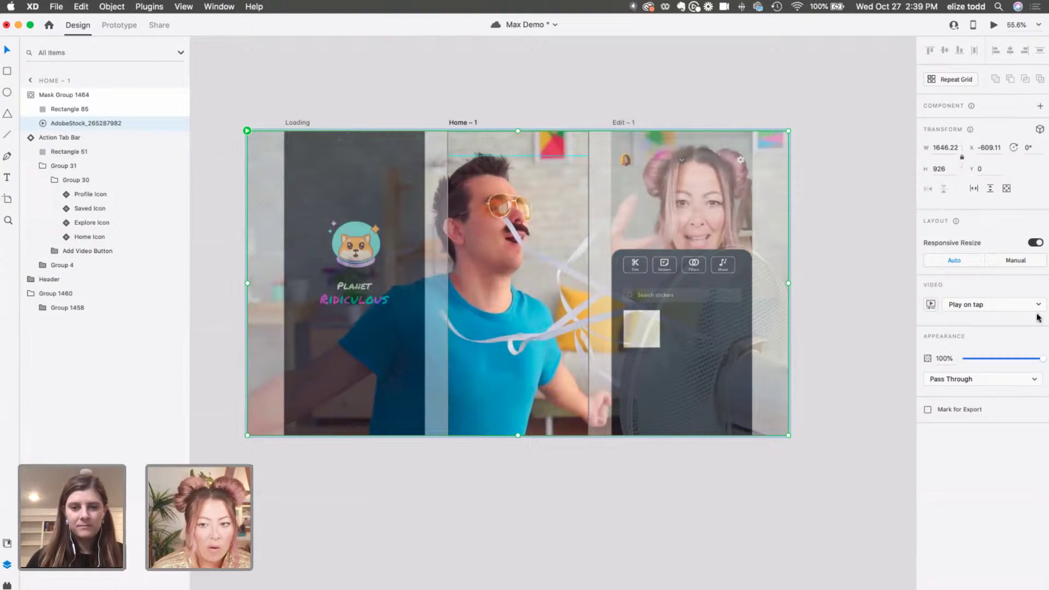
left_click(984, 307)
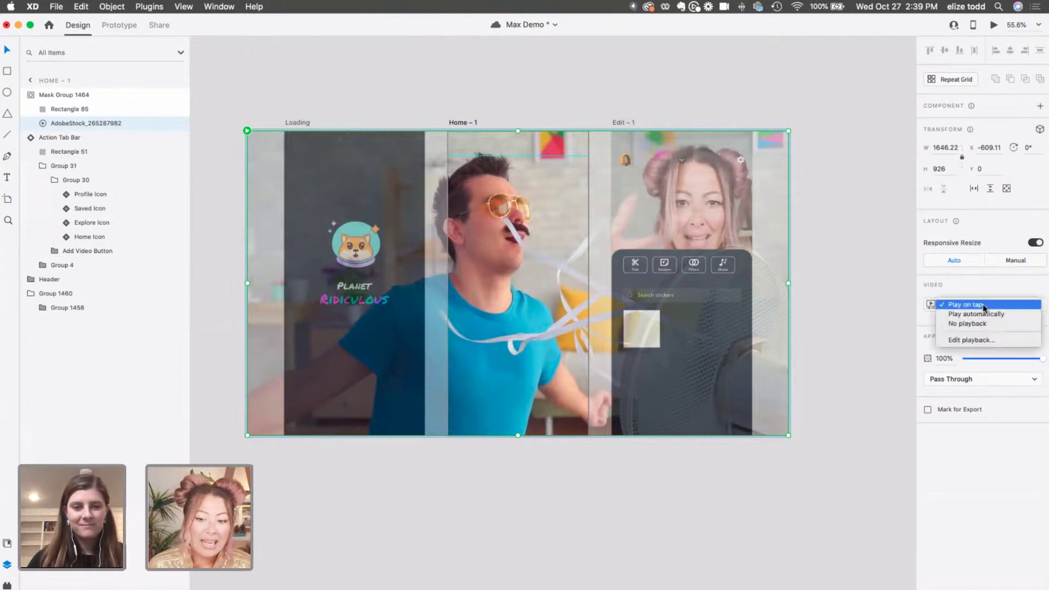
left_click(983, 304)
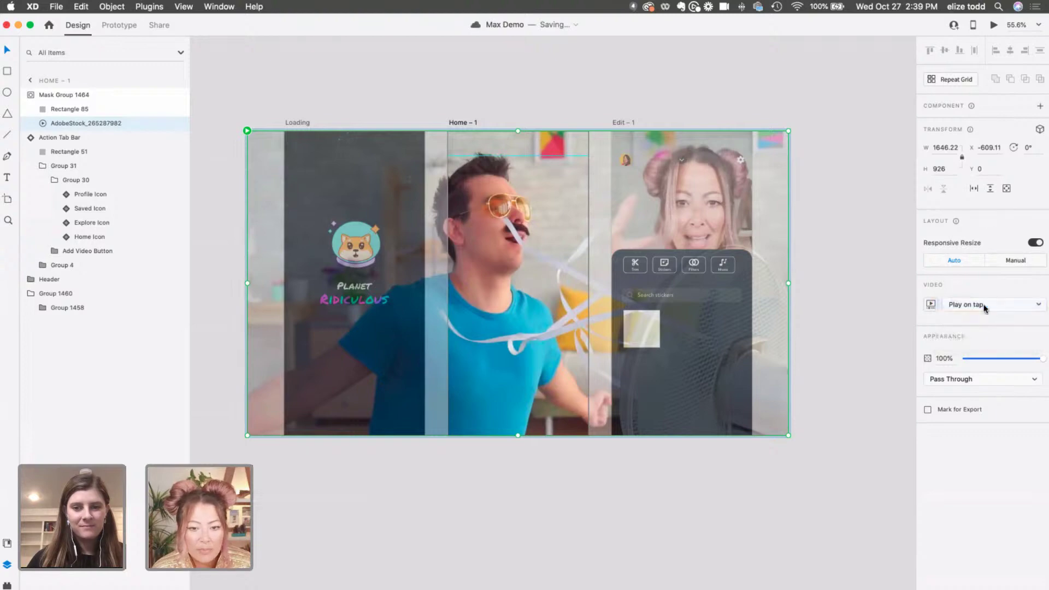
left_click(994, 25)
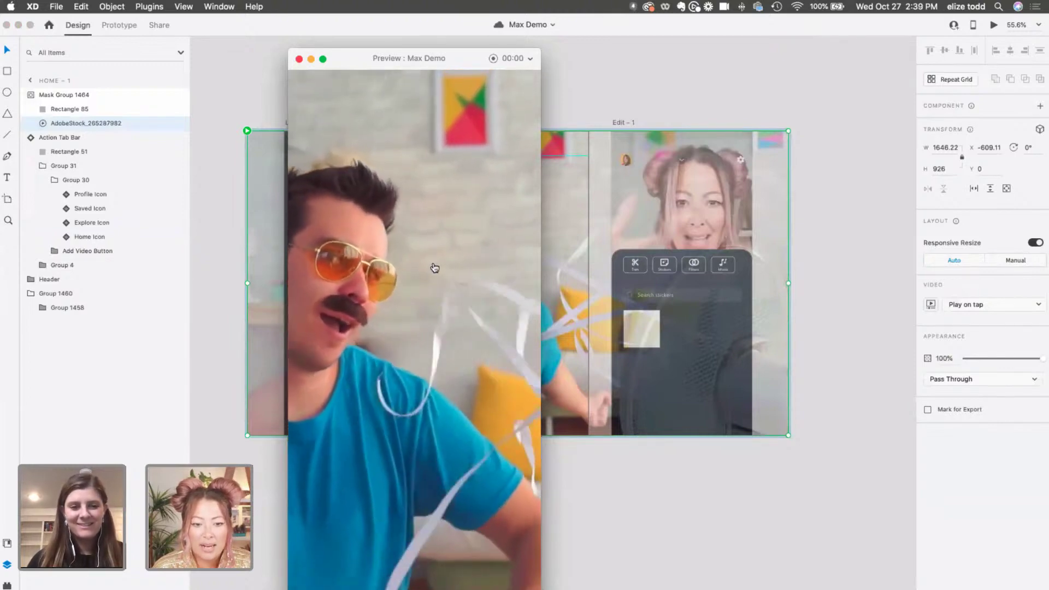
left_click(298, 60)
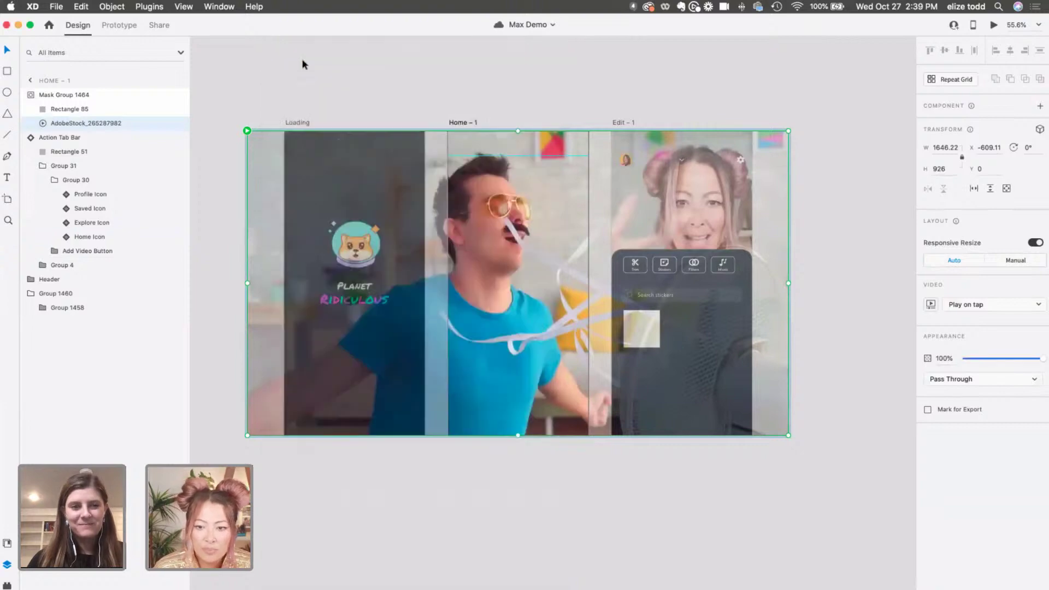
- Set the Home – 1 video to Play automatically and trim it to run from 00:00 to 00:06
left_click(983, 304)
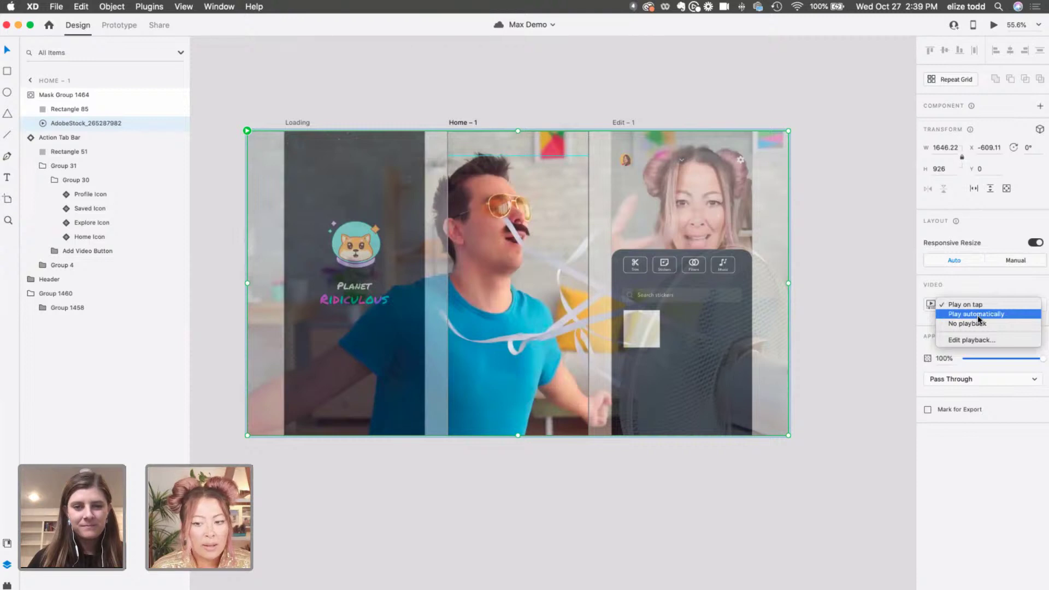
left_click(978, 314)
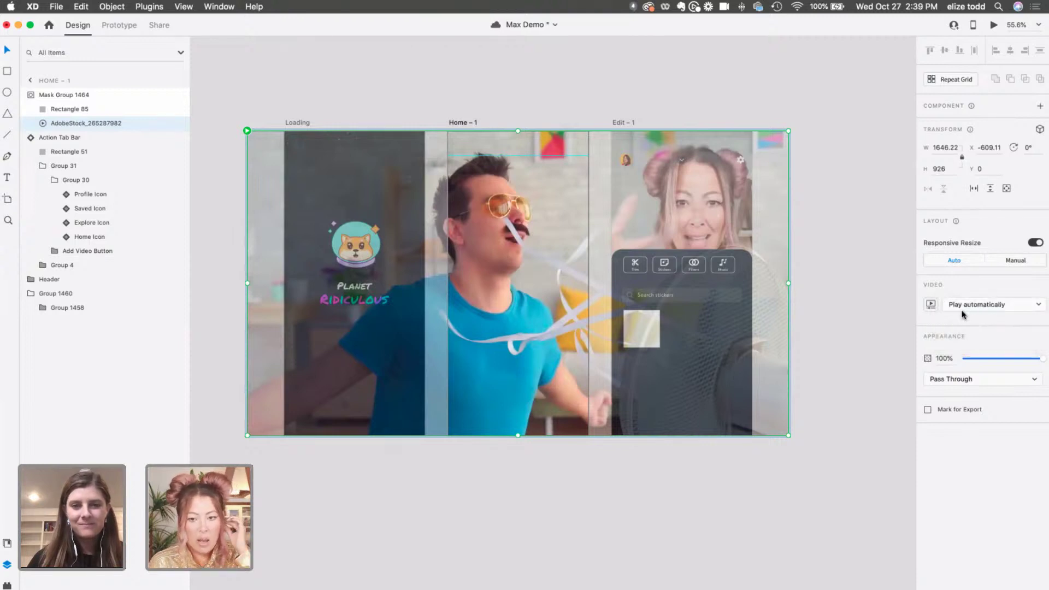
left_click(930, 305)
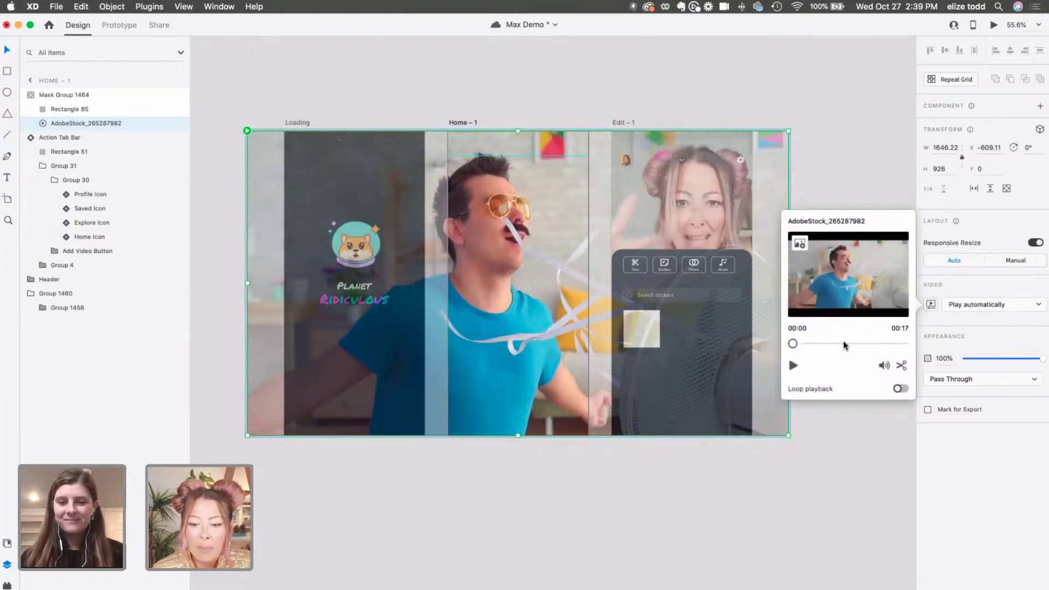
left_click(901, 366)
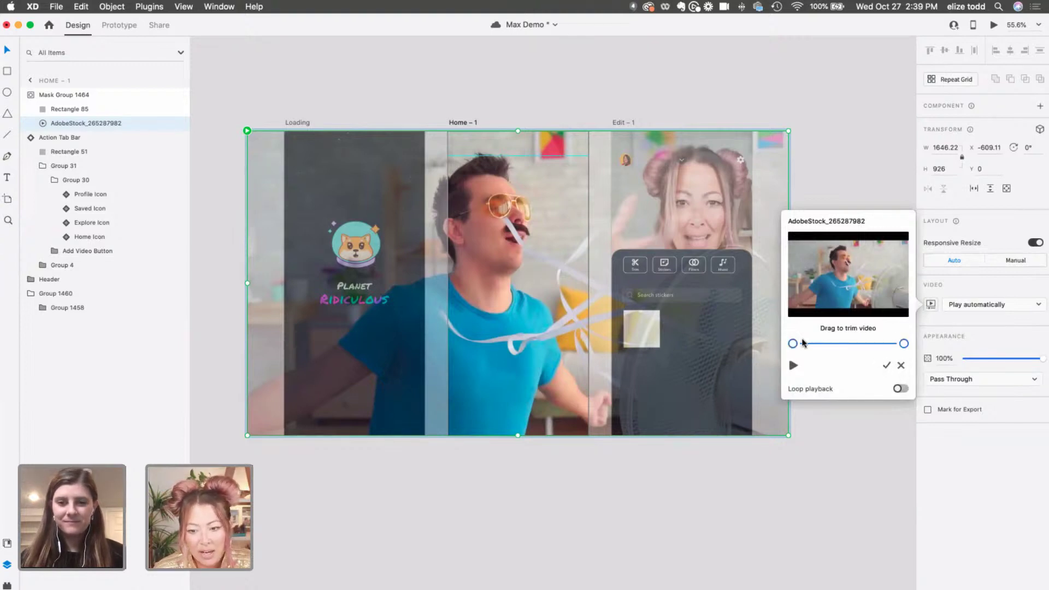
left_click_drag(901, 346, 828, 346)
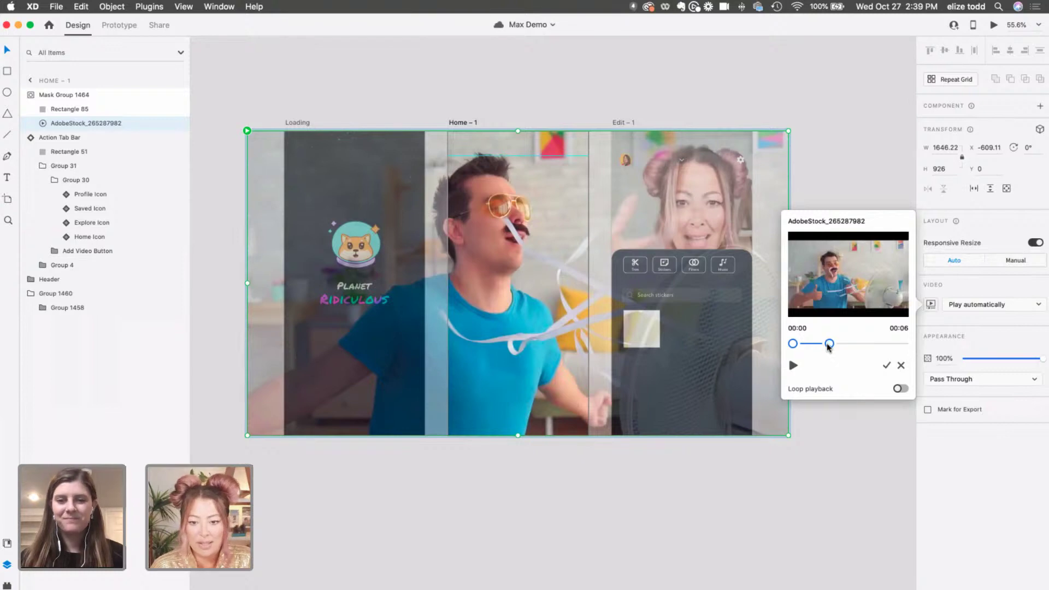
left_click(886, 365)
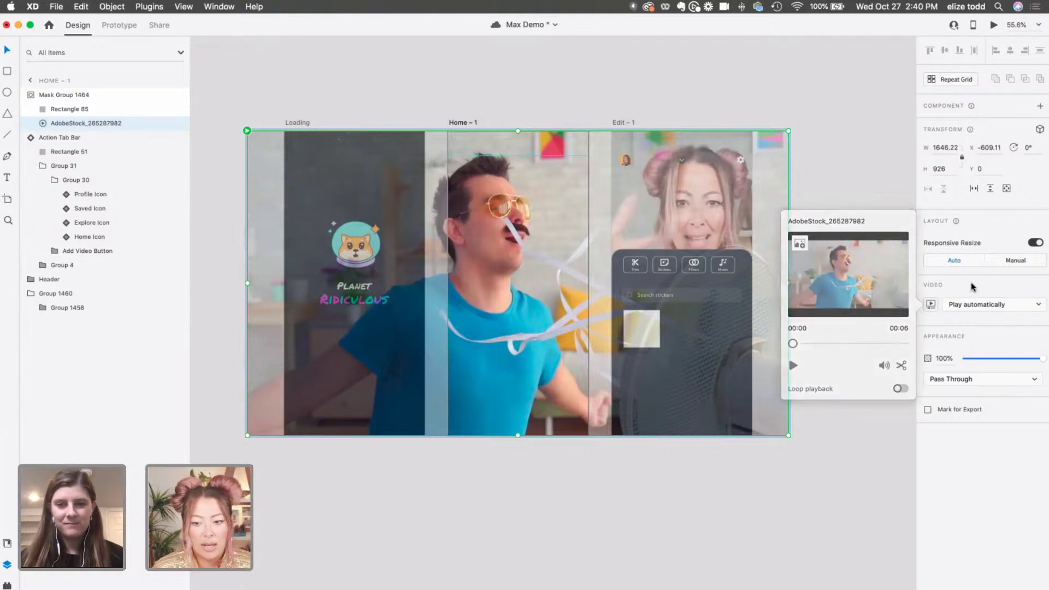
- Select the Home – 1 artboard and preview the automatically playing video, then close the preview
left_click(624, 190)
left_click(480, 111)
left_click(463, 122)
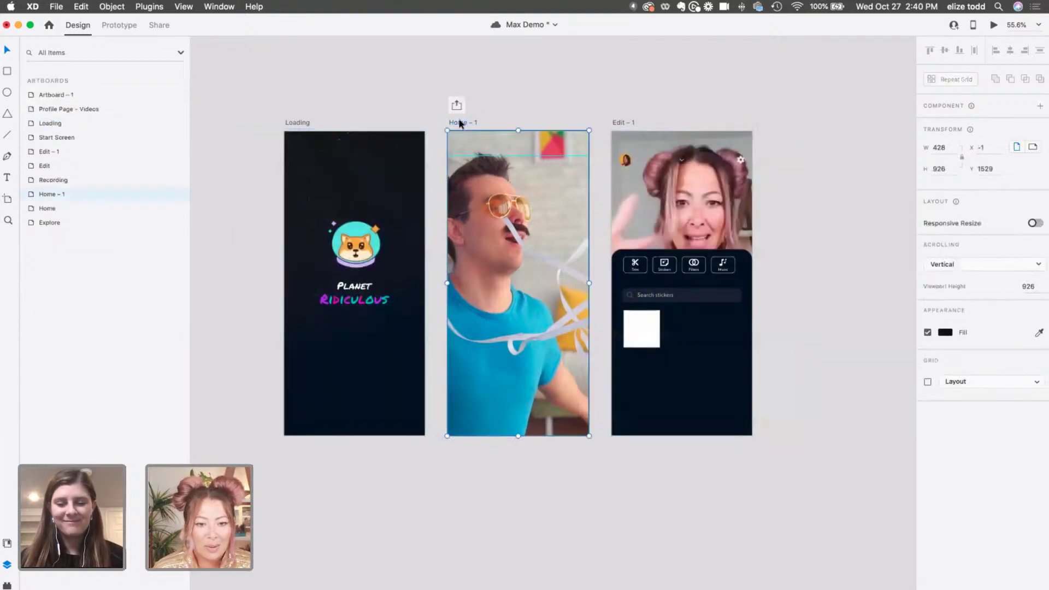
left_click(993, 25)
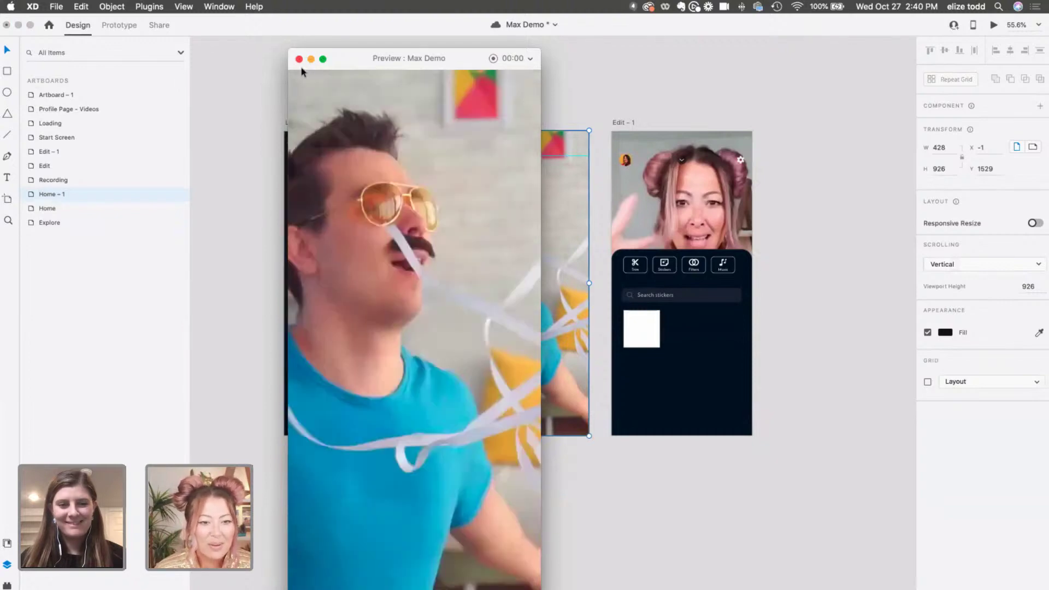
left_click(298, 59)
- Shift the video to the right within its Home – 1 mask, to an X position of about -499
double_click(545, 244)
mouse_move(545, 244)
left_mouse_down()
mouse_move(519, 245)
mouse_move(557, 249)
left_mouse_up()
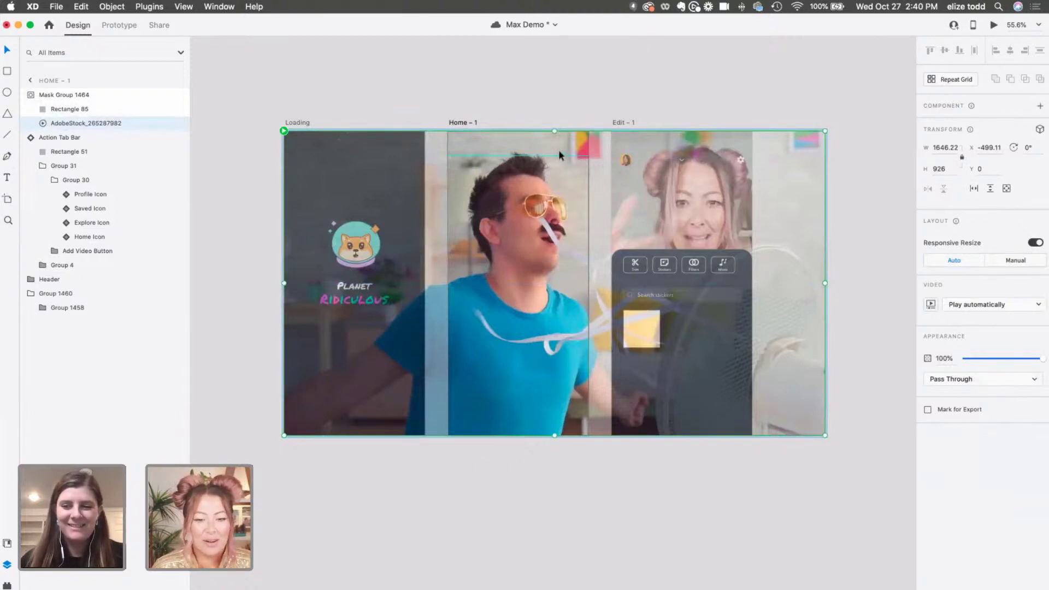
left_click(550, 97)
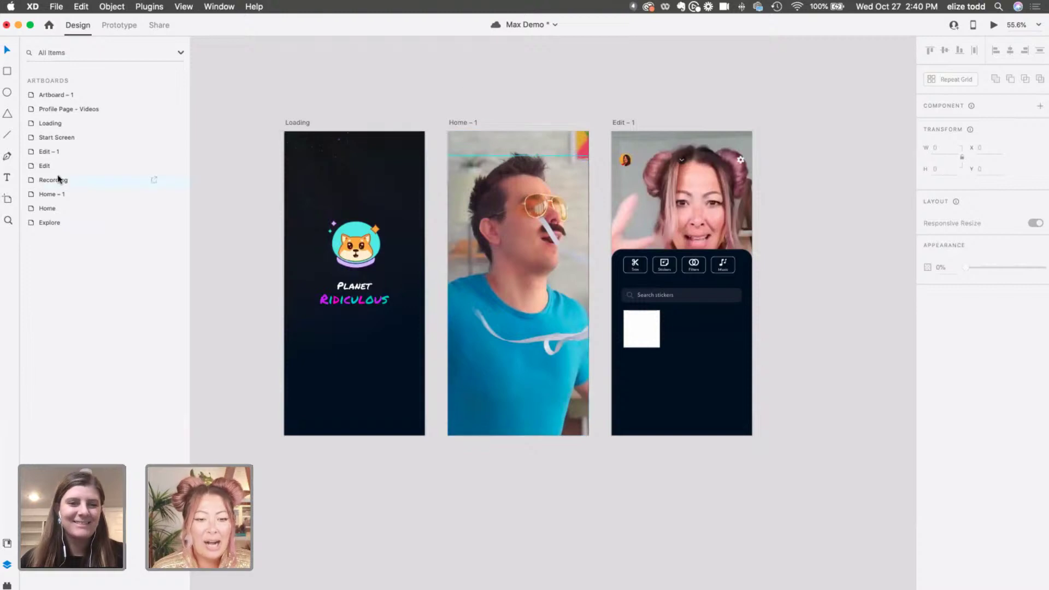
- Send Mask Group 1464 with the video to the bottom of the Home – 1 layer order, behind the interface elements
left_click(51, 194)
left_click(48, 96)
left_click_drag(48, 98, 30, 325)
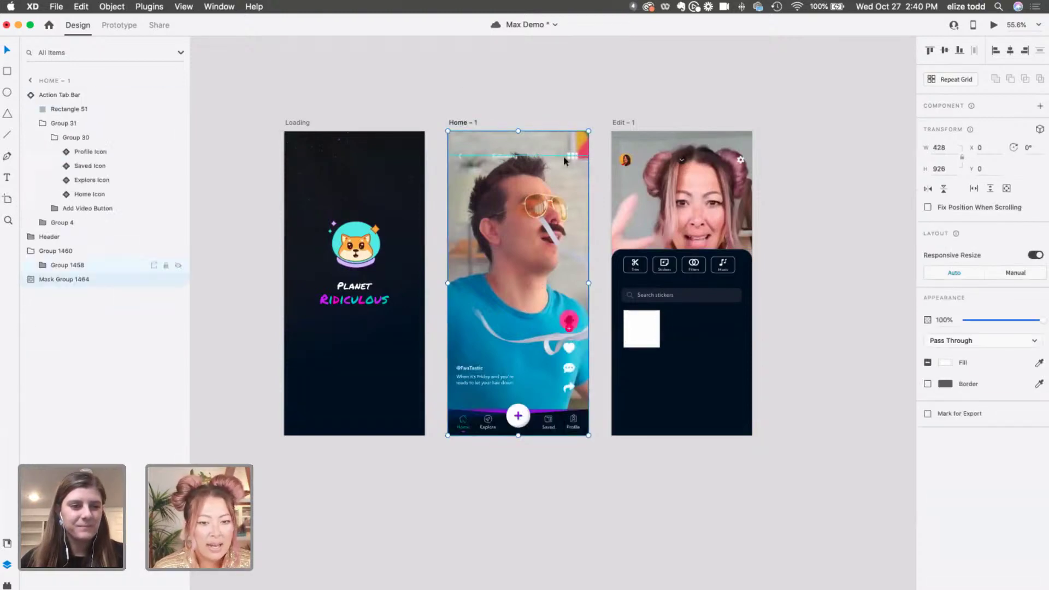
- Preview the flow from the Loading animation to the video on Home – 1, then close the preview
left_click(461, 122)
left_click(296, 122)
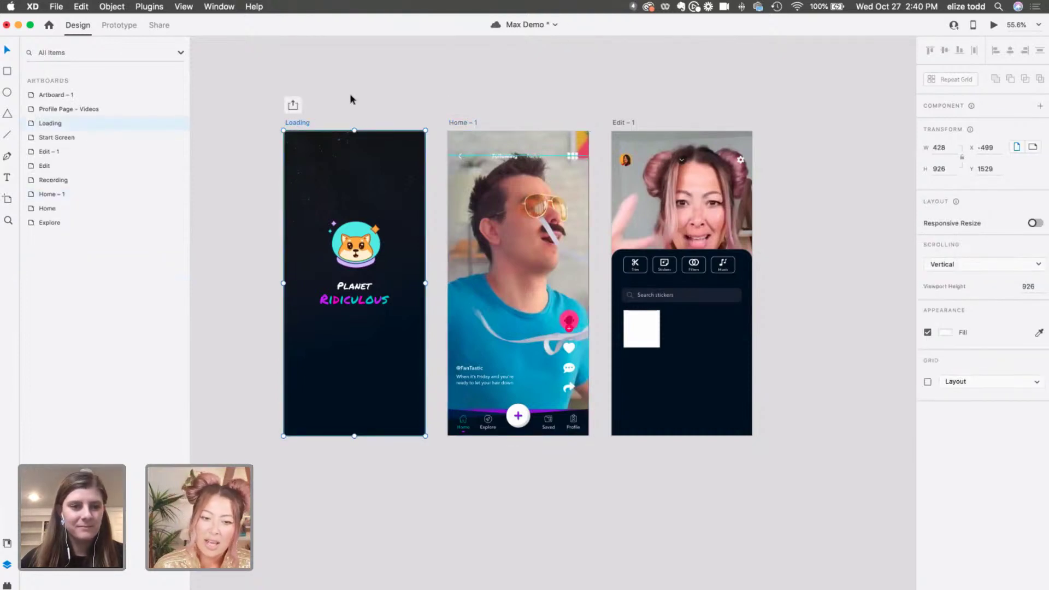
left_click(993, 25)
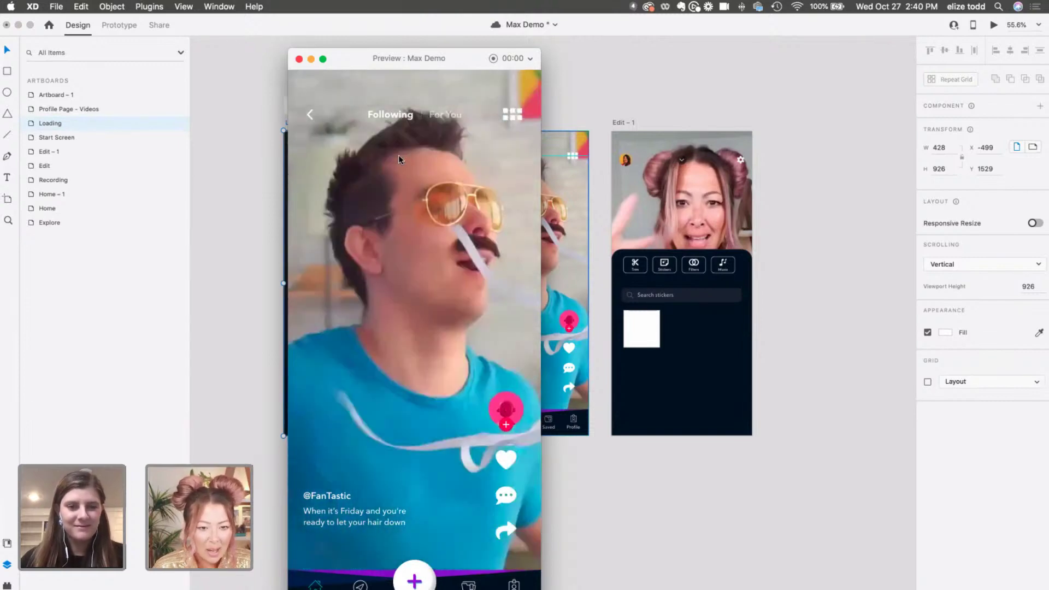
left_click(299, 59)
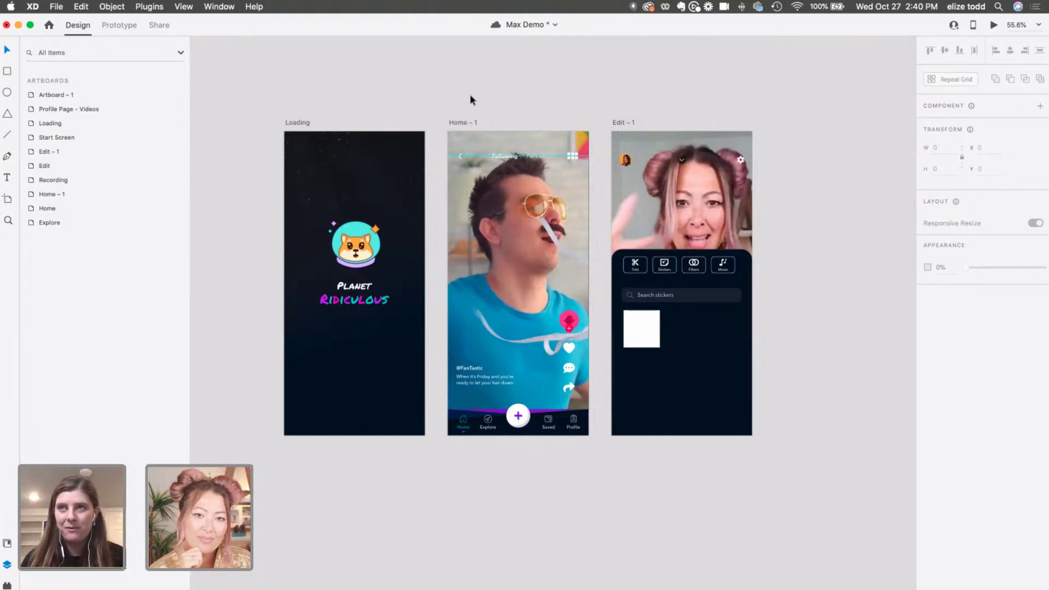
- Save the Max Demo document with its current changes
key("super+s")
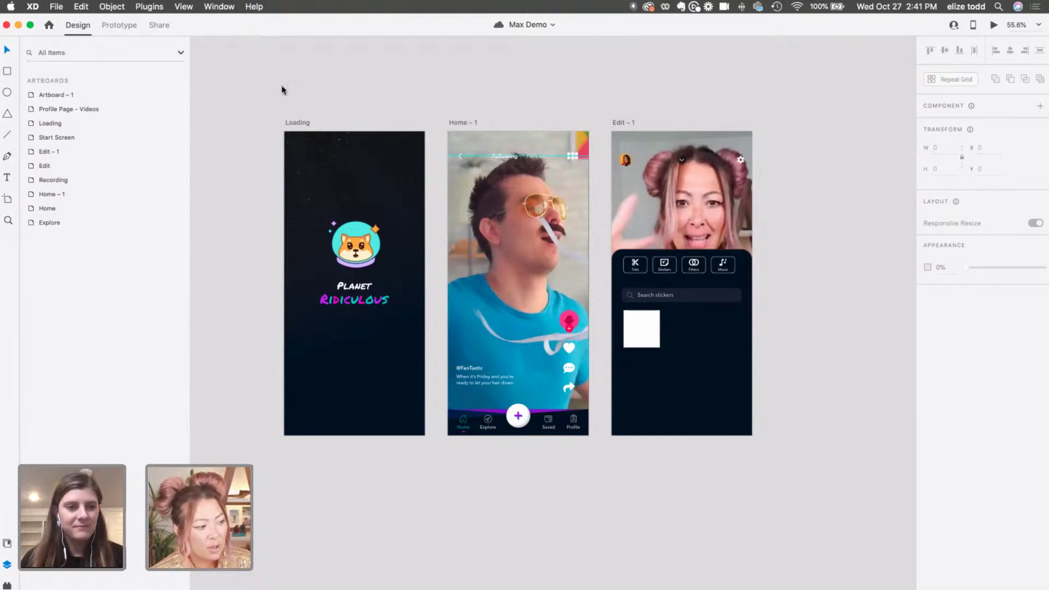
key("super+Tab")
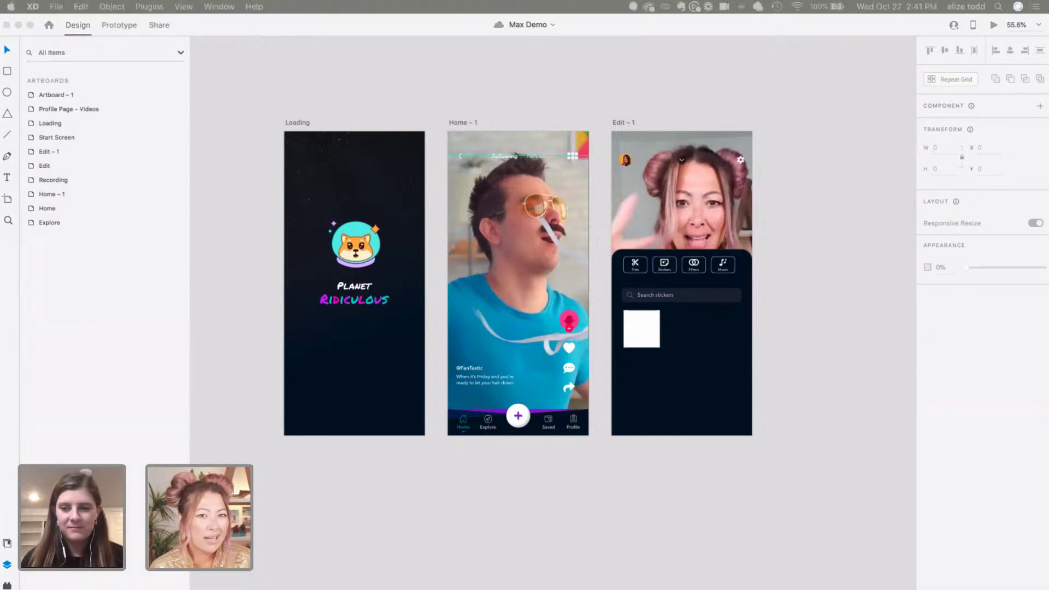
key("super+Tab")
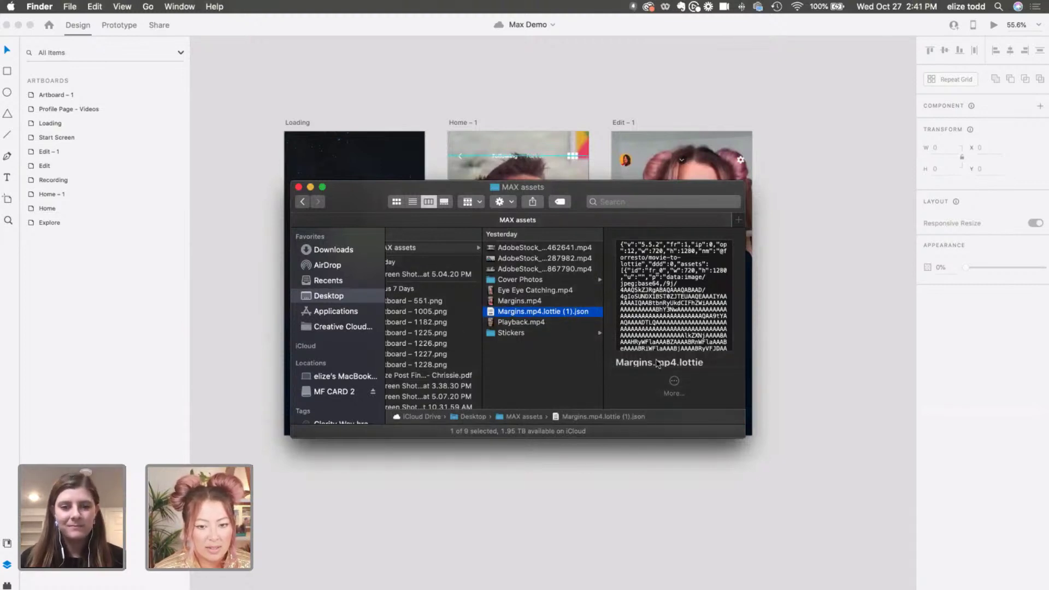
double_click(660, 291)
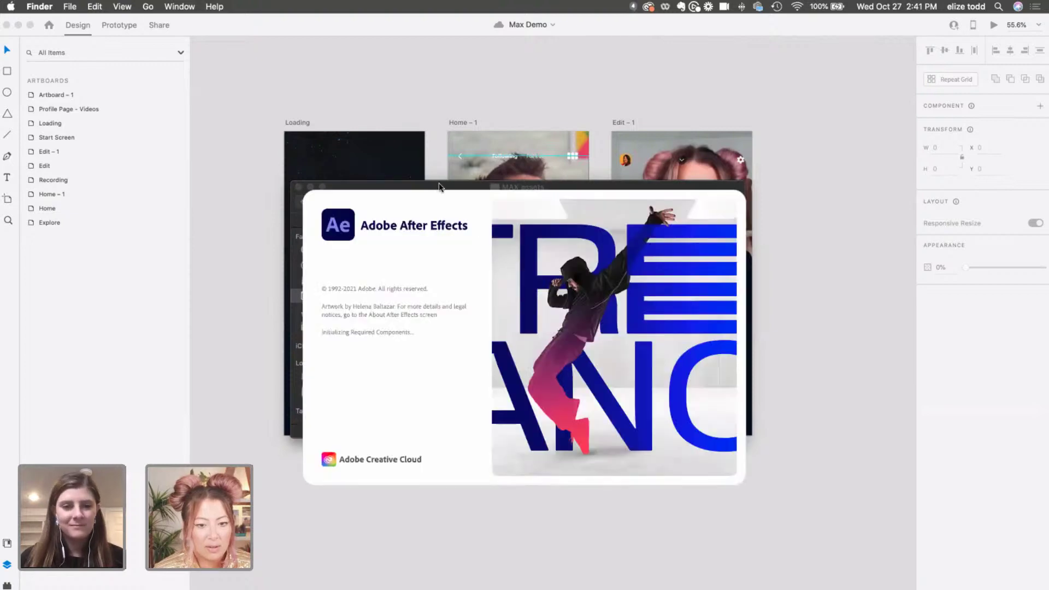
left_click(440, 185)
left_click_drag(300, 189, 162, 372)
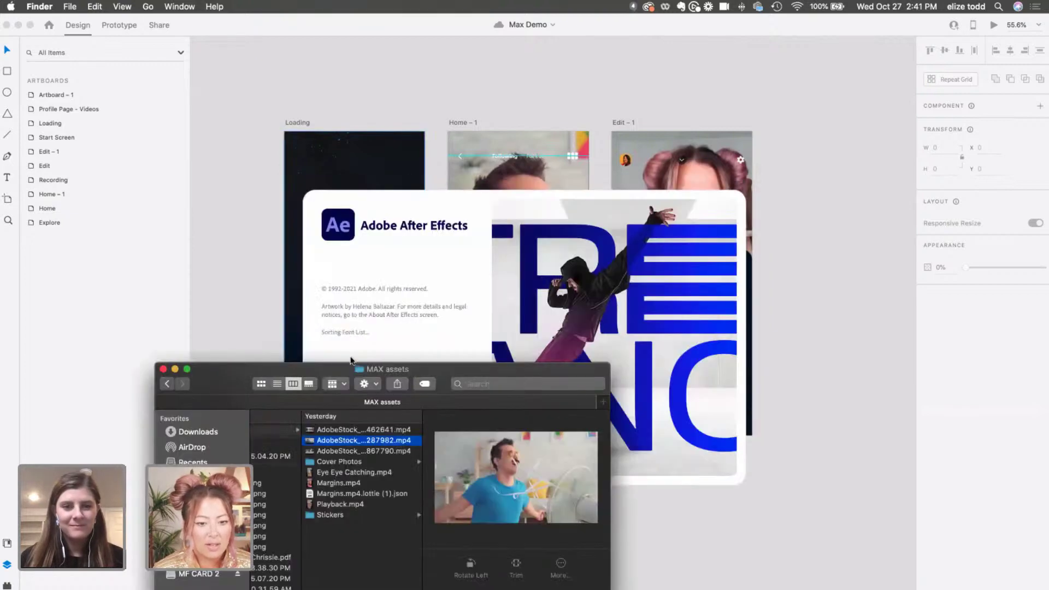
left_click(162, 370)
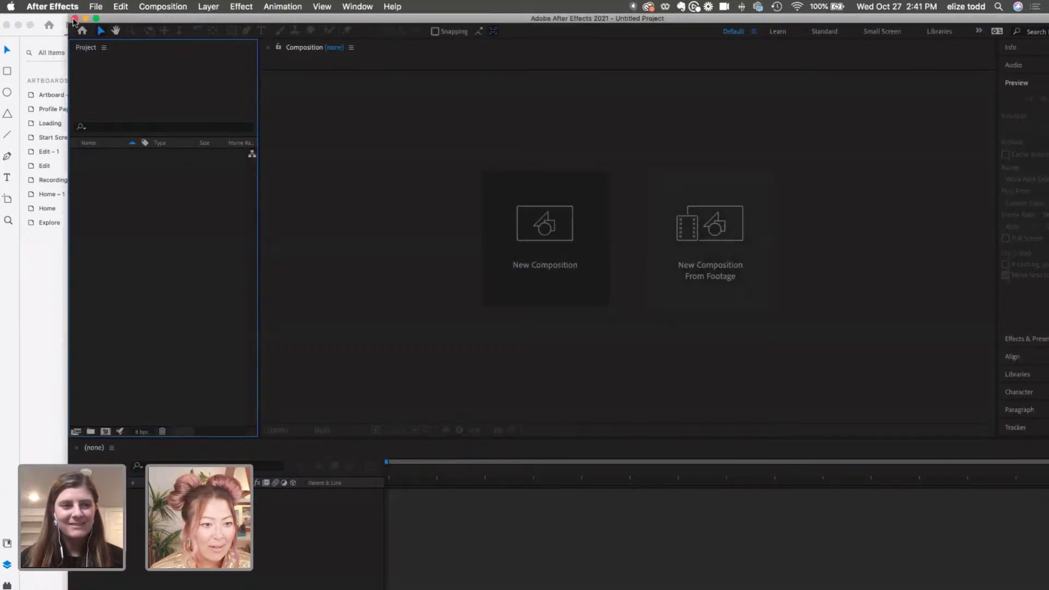
left_click(52, 6)
left_click(51, 127)
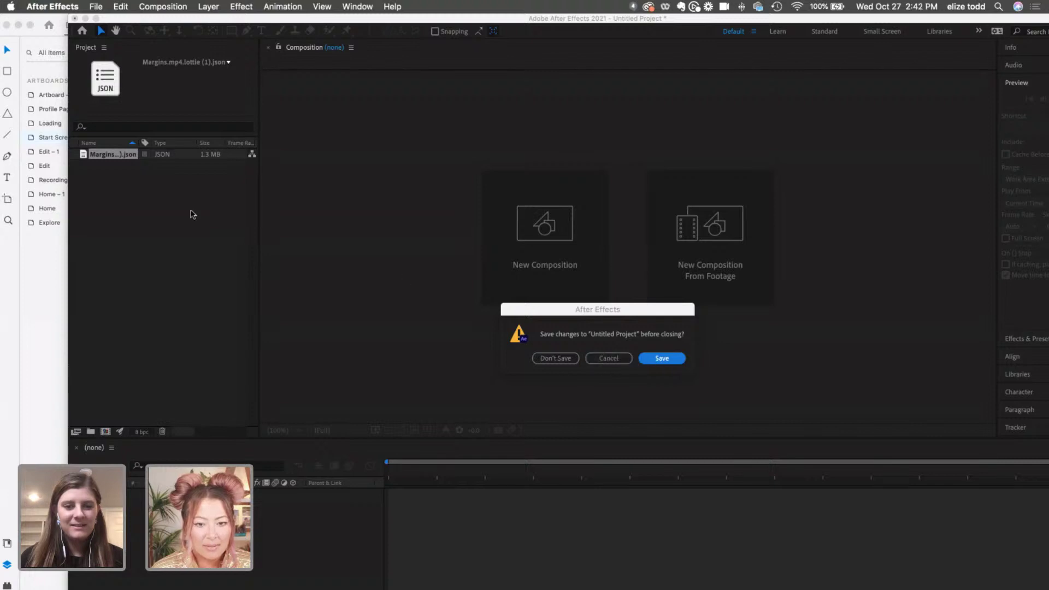
left_click(62, 218)
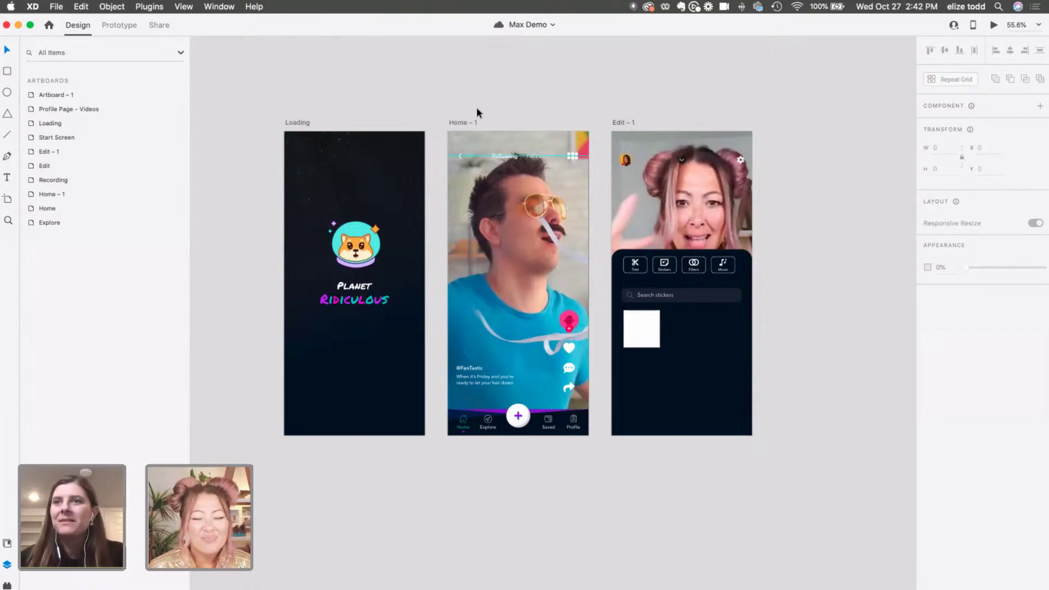
- Select the white placeholder square inside Group 1459 on the Edit – 1 artboard
scroll(490, 219, "up", 3)
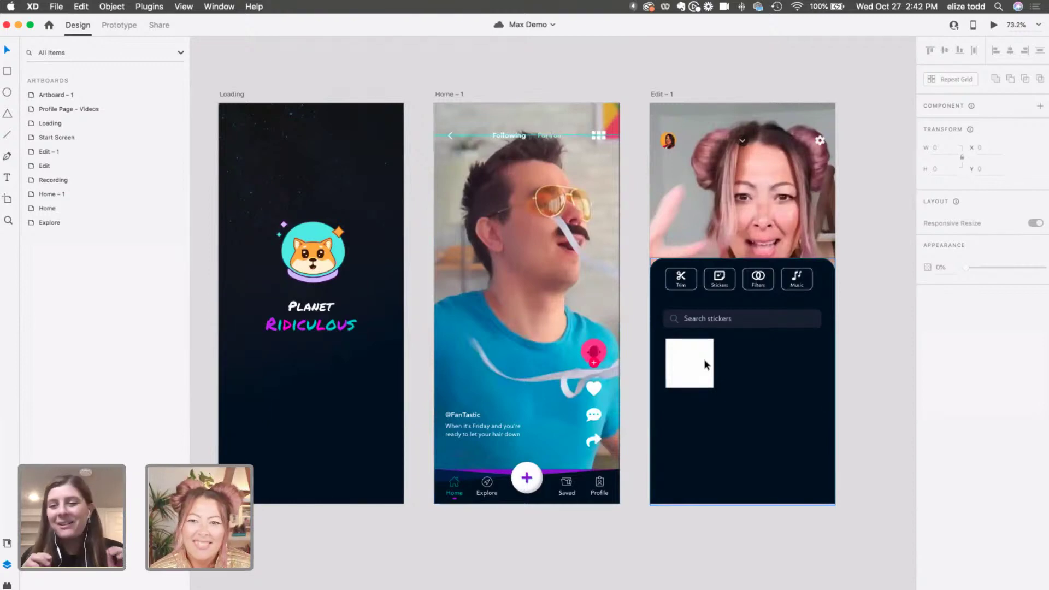
left_click(686, 364)
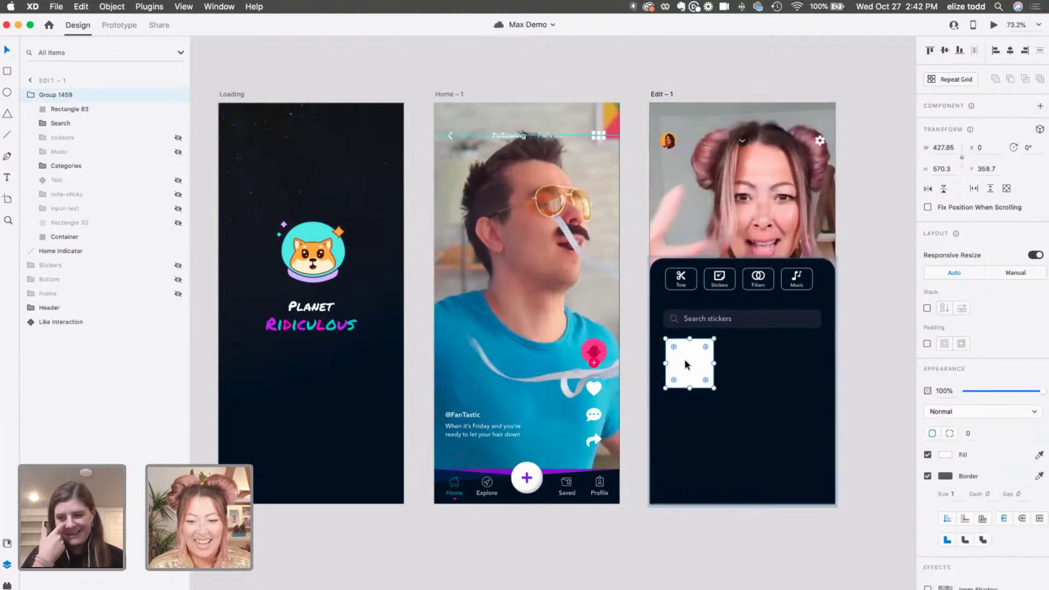
double_click(687, 365)
scroll(686, 365, "up", 3)
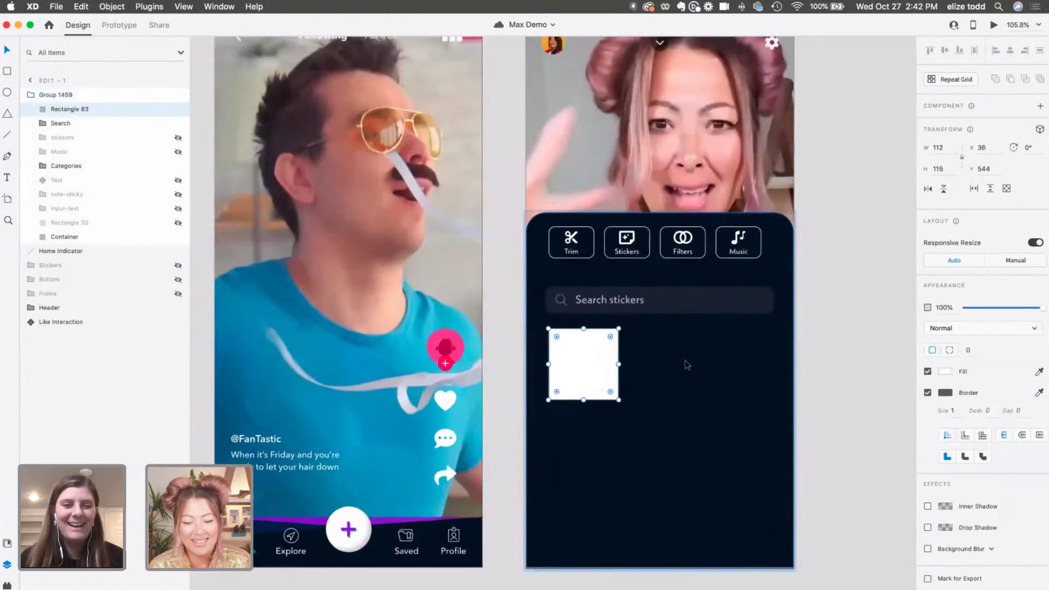
scroll(687, 365, "down", 1)
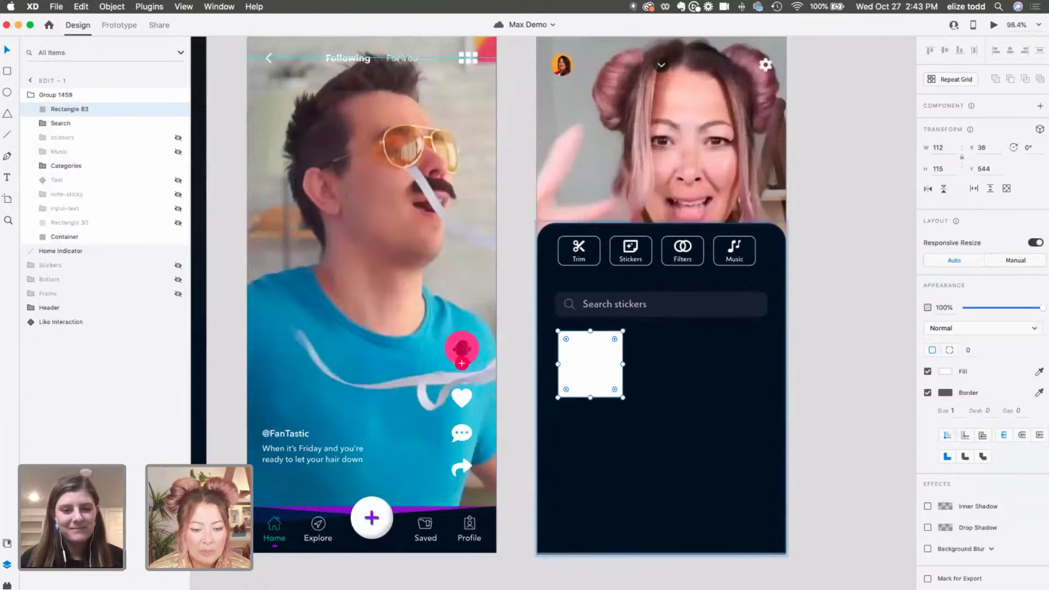
- Open the Stickers folder inside MAX assets in Finder and fill the white square with the Lottie file 12805-lottie...sticker-0.json
key("super+Tab")
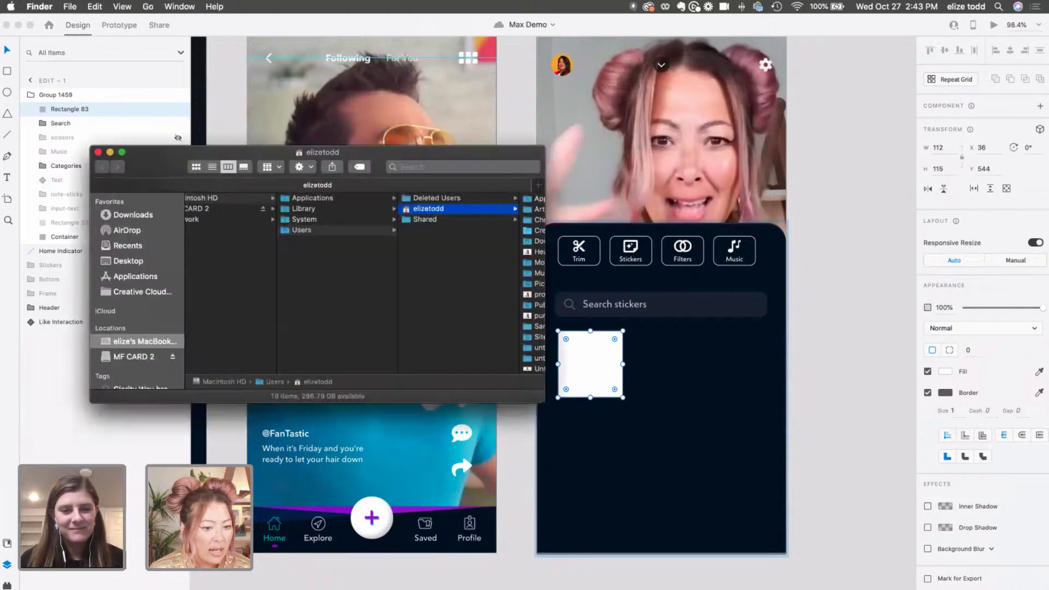
key("super+Tab")
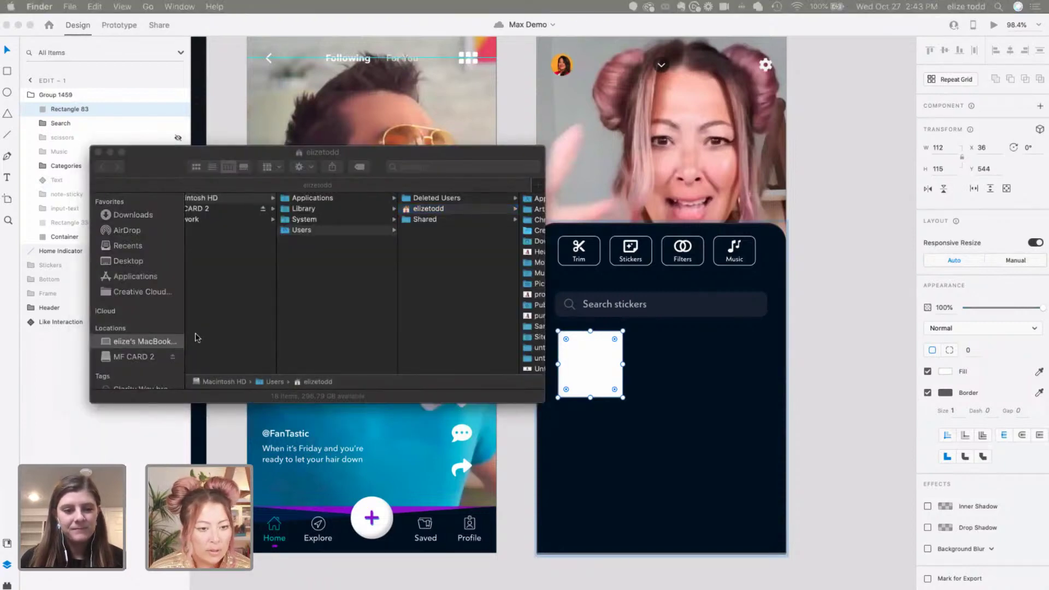
left_click(99, 153)
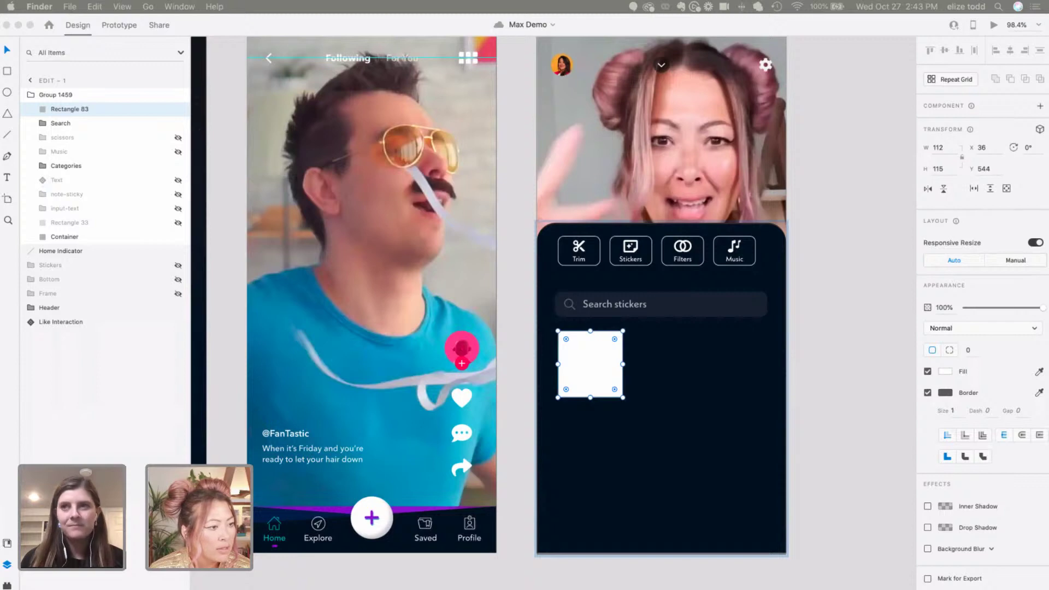
key("super+n")
left_click_drag(568, 268, 325, 336)
left_click(332, 479)
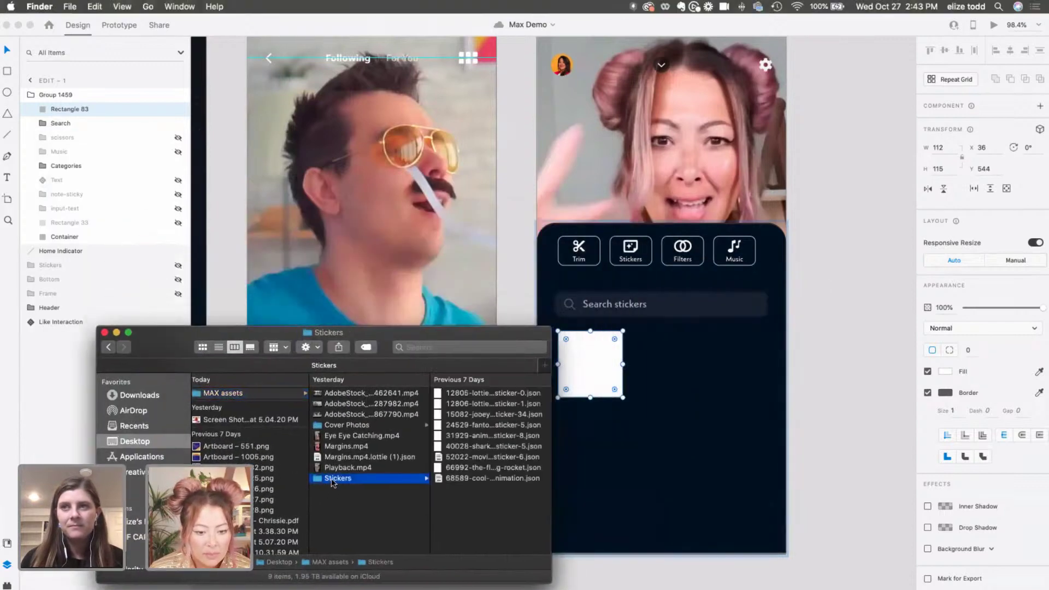
left_click_drag(465, 394, 609, 388)
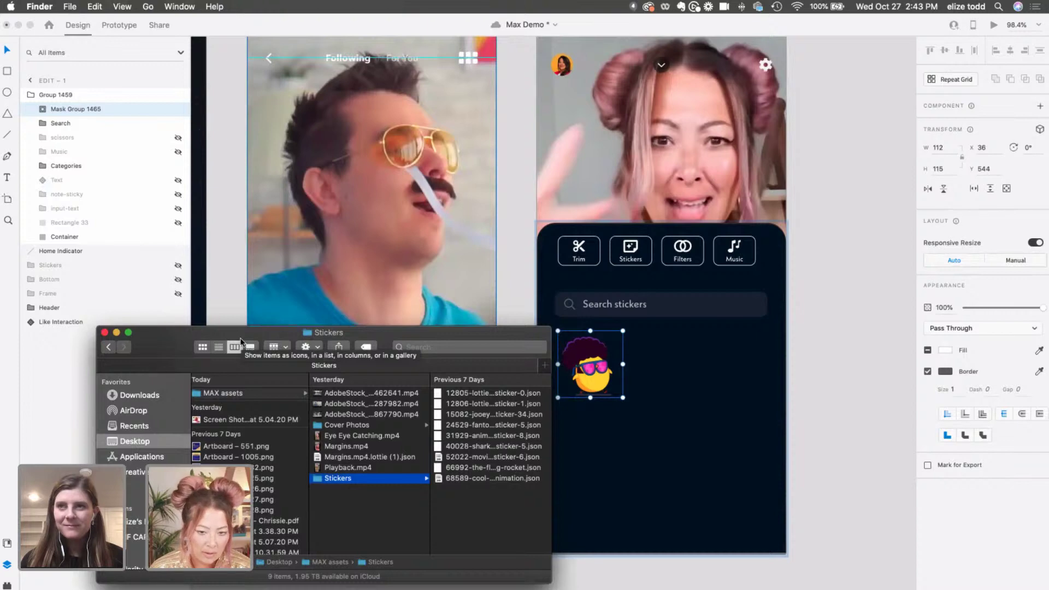
left_click(594, 334)
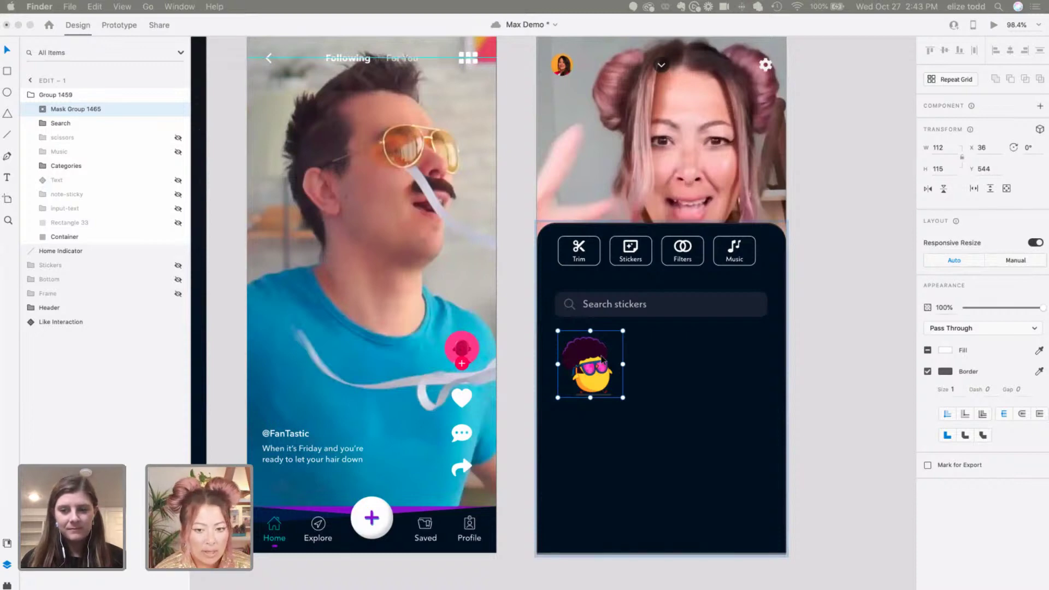
- Turn the chick sticker into a component and place a copy of it to the right, at X 164 and Y 544
left_click(1039, 106)
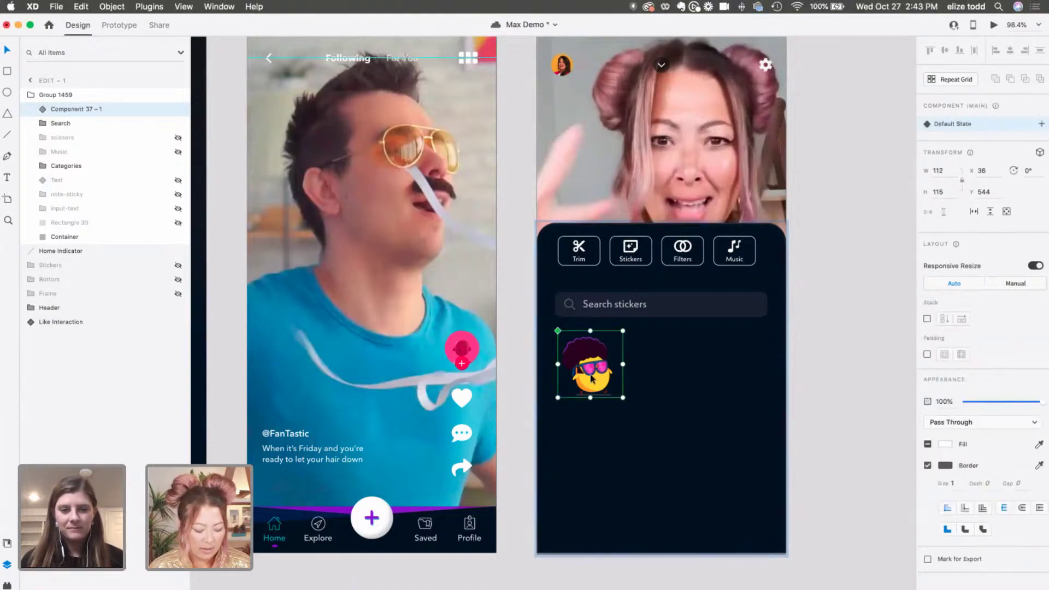
left_click_drag(592, 377, 657, 375, "alt")
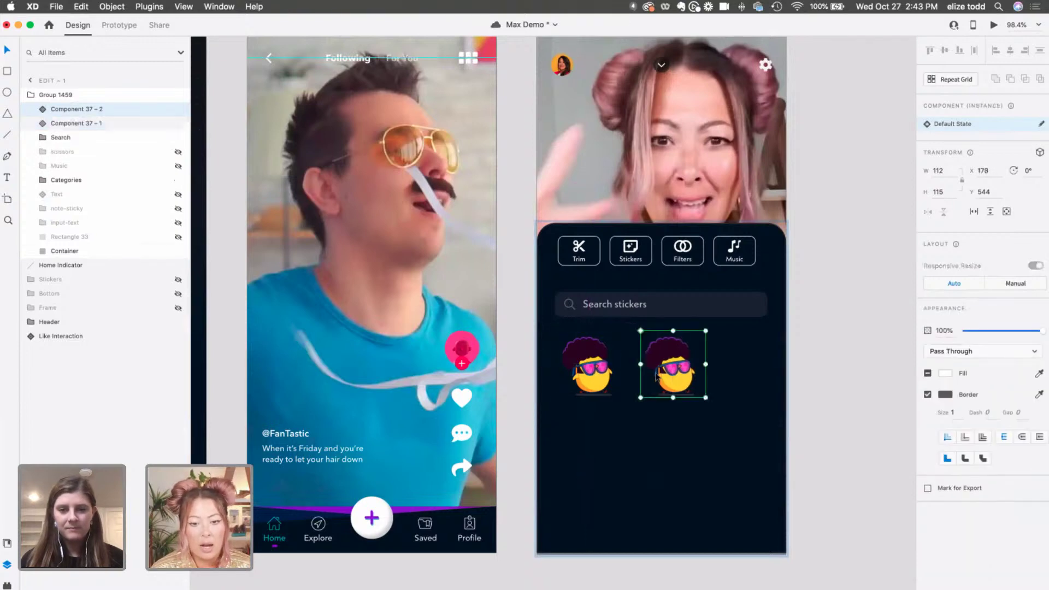
left_click(589, 369)
scroll(580, 370, "up", 5)
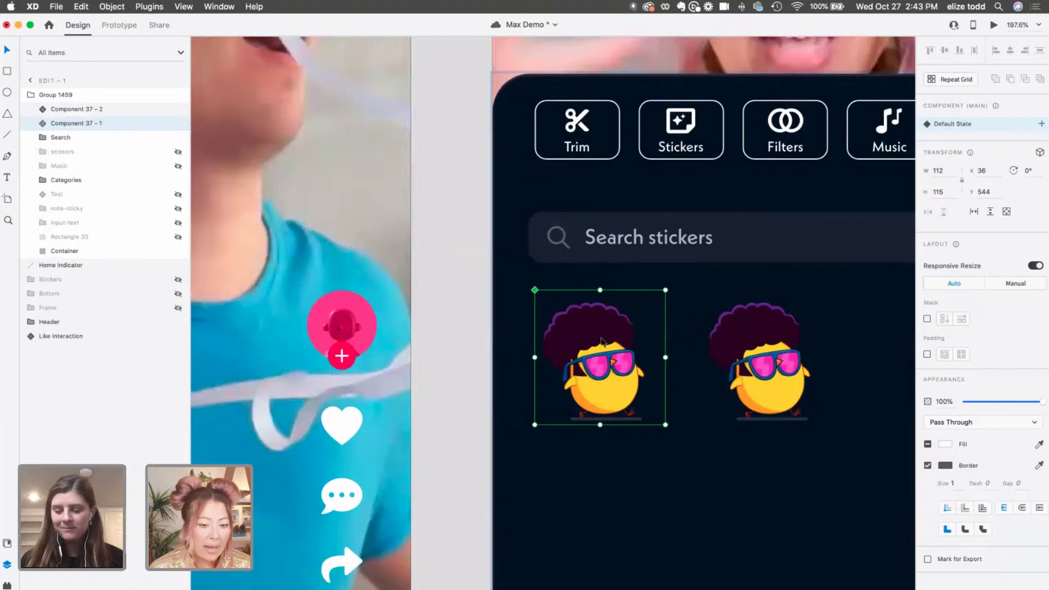
left_click(728, 345)
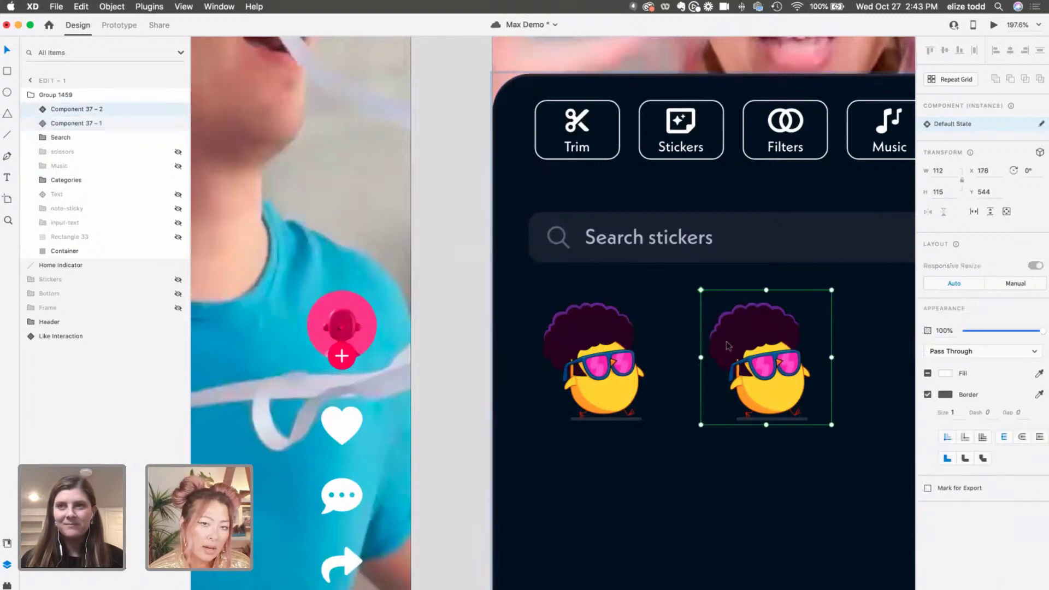
left_click(620, 346)
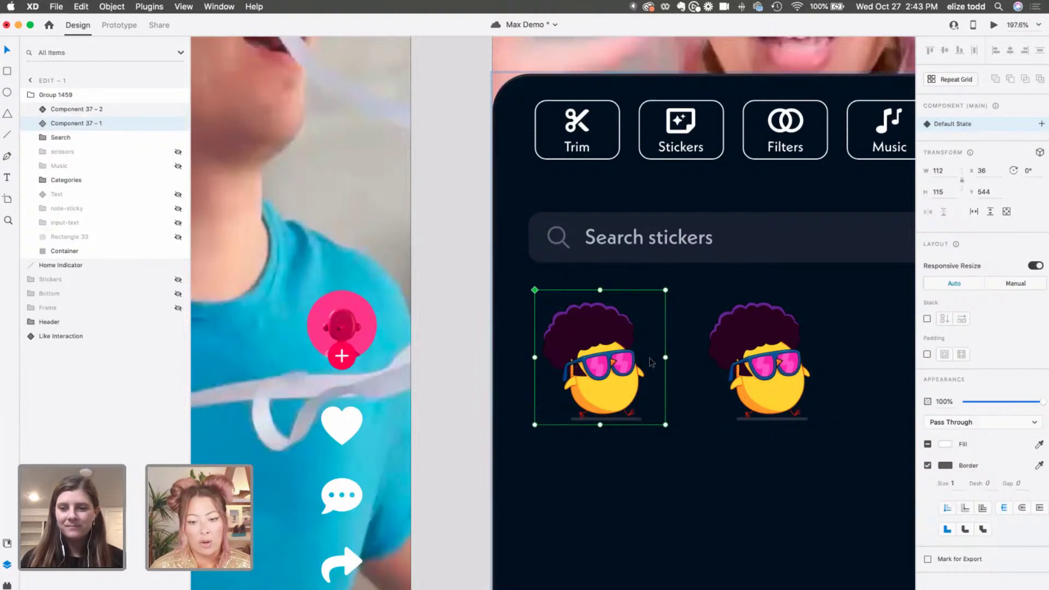
scroll(601, 360, "down", 1)
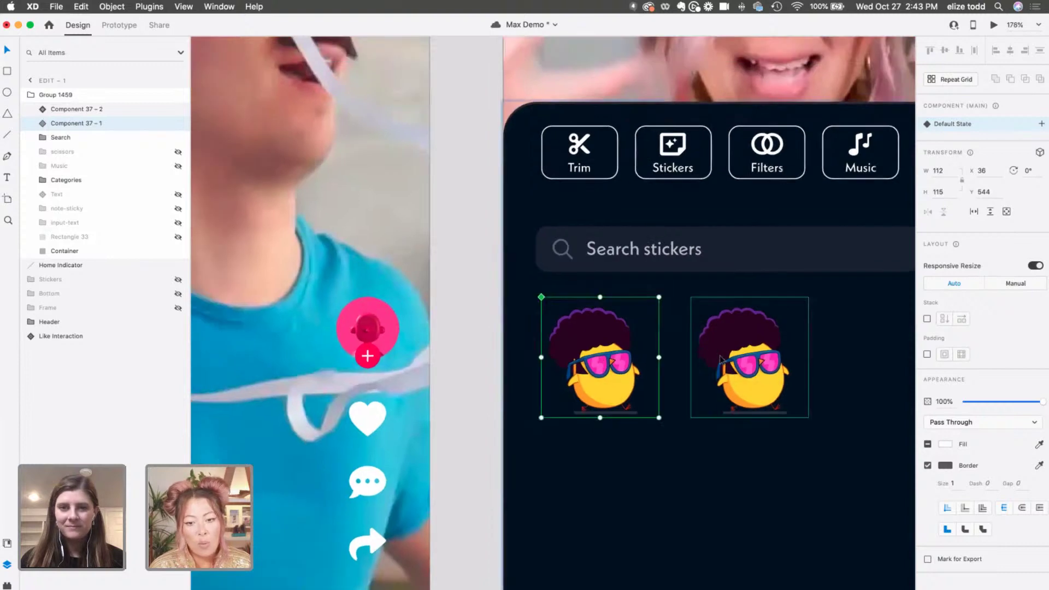
scroll(601, 359, "down", 5)
left_click(633, 362)
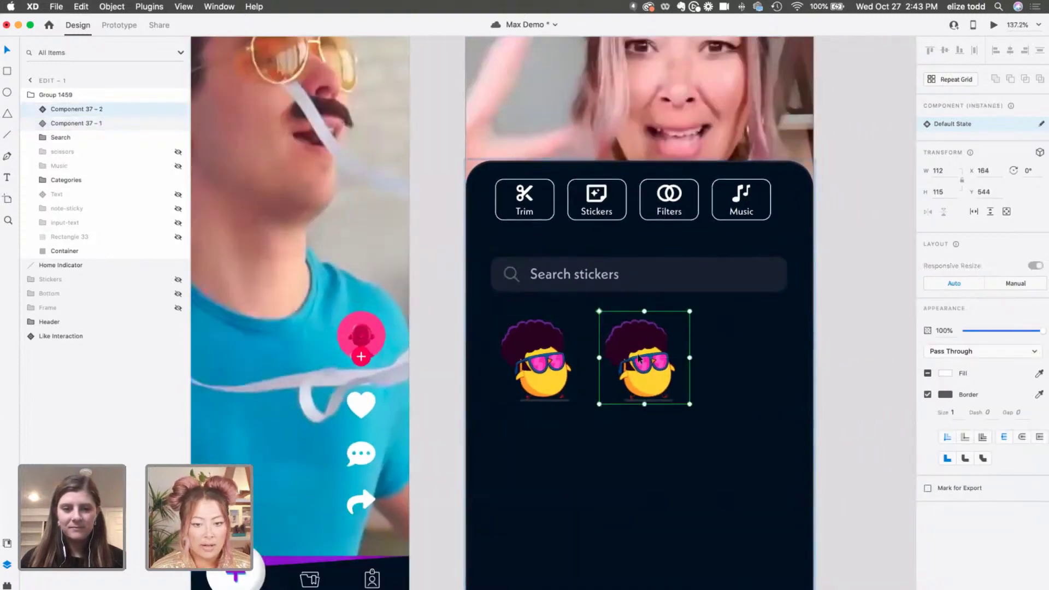
- Duplicate the sticker component into a three-by-three grid, with the third column at X 292 and the lower rows at Y 676 and 808
key("super+d")
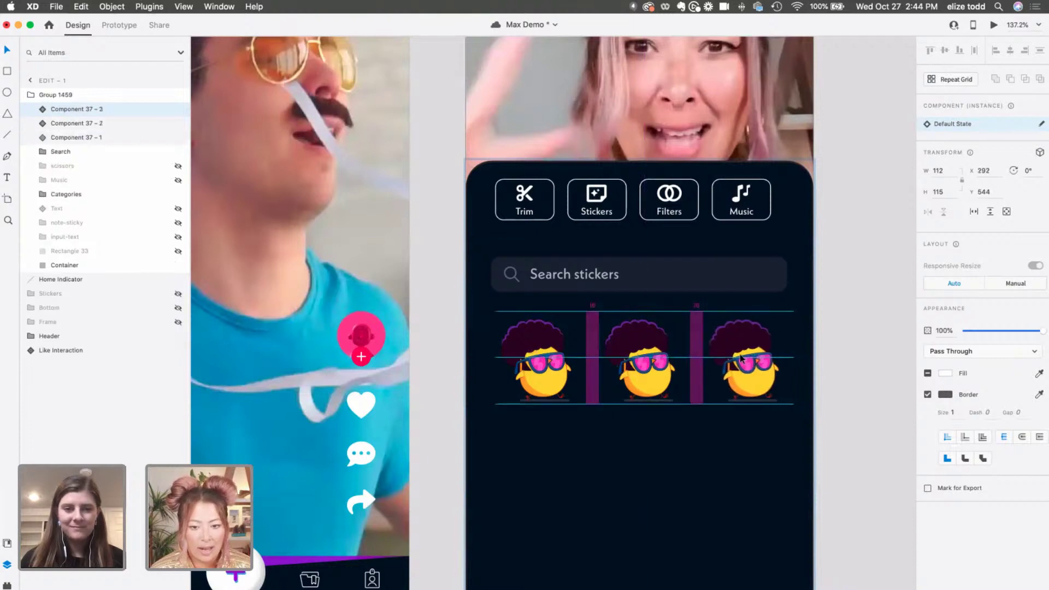
left_click(637, 359, "shift")
left_click(541, 360, "shift")
key("super+d")
left_click_drag(544, 374, 543, 490)
scroll(542, 451, "down", 3)
key("super+d")
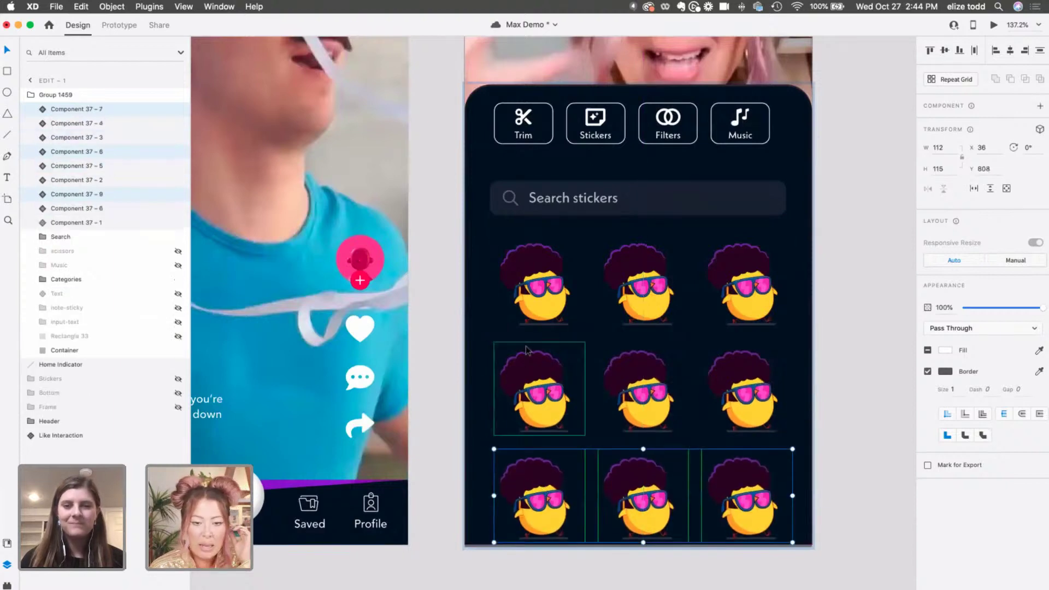
- From Finder's Stickers folder, replace the top row's second sticker with 12806-lottiefiles-sticker-1.json and the third with 15082-jooey-at-tgsticker-sticker-34.json
key("super+Tab")
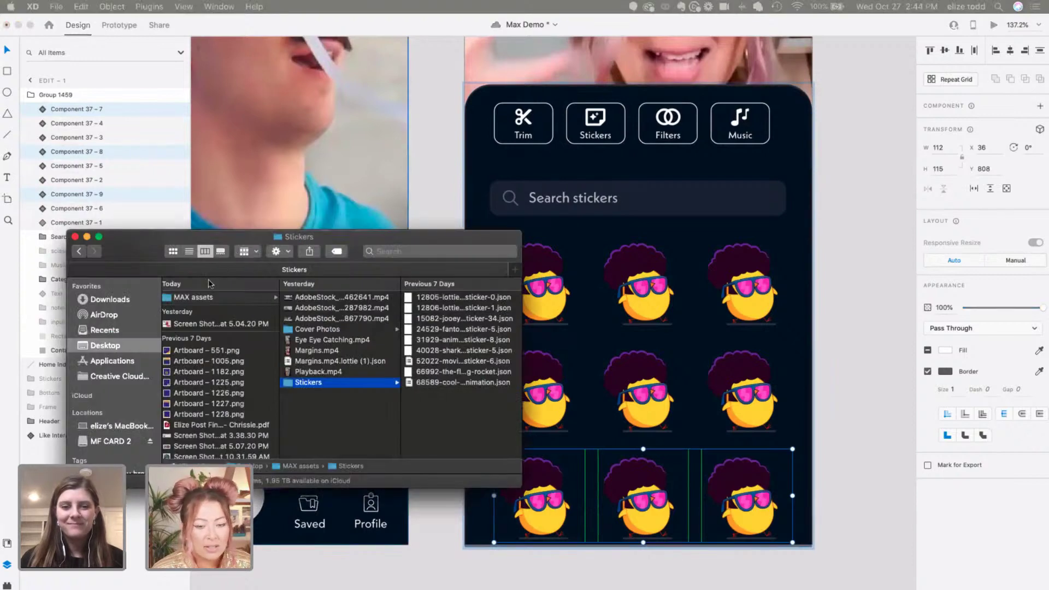
left_click_drag(312, 227, 311, 343)
left_click(383, 425)
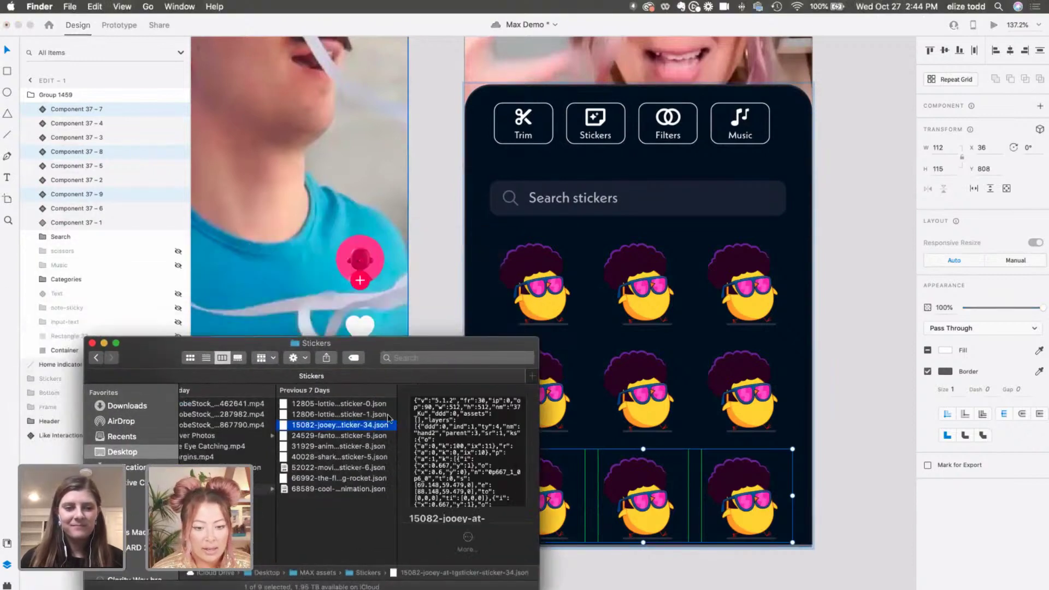
left_click(325, 415)
left_click_drag(325, 415, 643, 281)
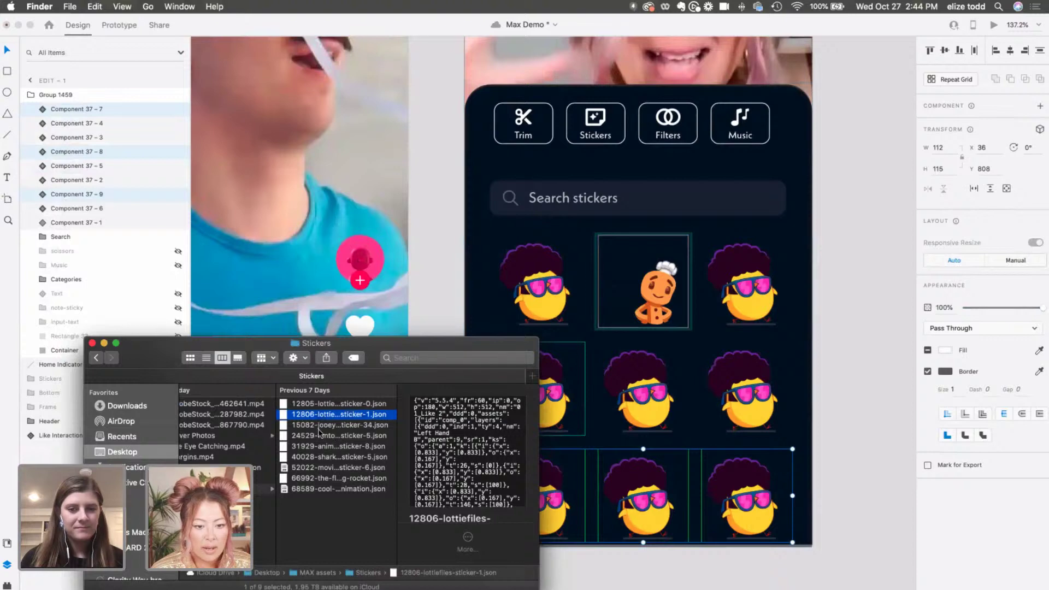
left_click_drag(322, 425, 747, 281)
- Replace the middle row's second and third stickers with files 24529 and 31929, and the bottom row's with 66992 (rocket) and 40028 (shark)
left_click_drag(322, 433, 642, 388)
left_click_drag(342, 440, 762, 413)
left_click_drag(330, 440, 655, 434)
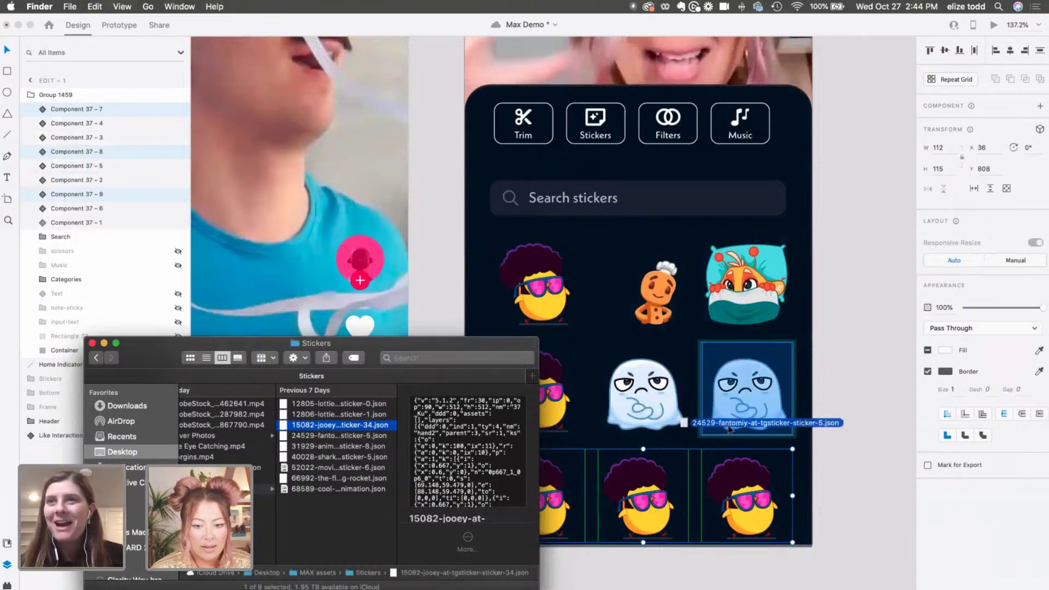
left_click_drag(336, 447, 760, 413)
left_click_drag(326, 462, 735, 483)
left_click_drag(330, 478, 649, 482)
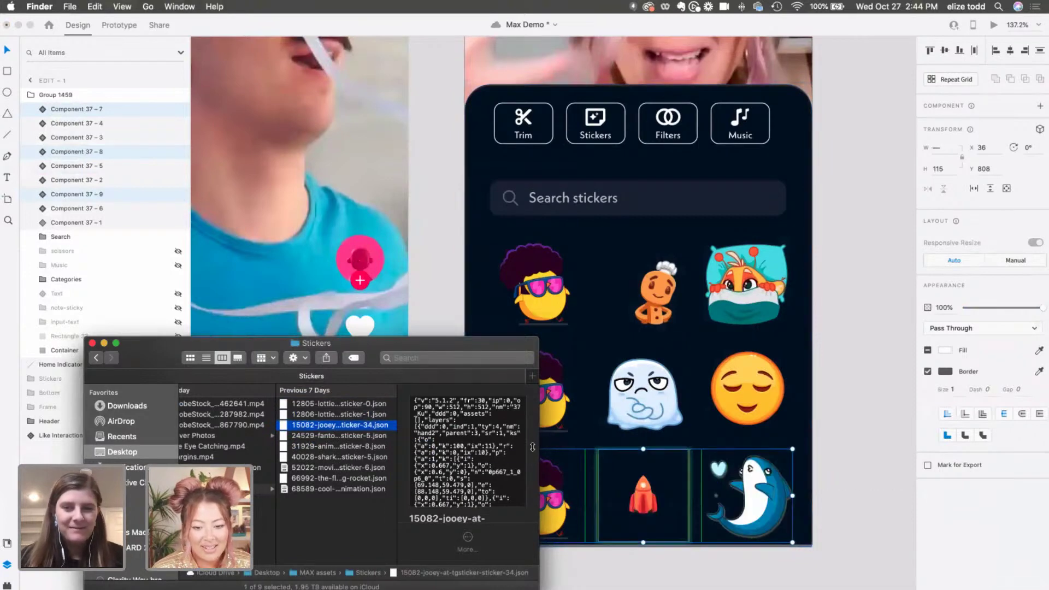
- Replace the middle row's first sticker with 15082-jooey-at-tgsticker-sticker-34.json and return to the design to select the smiley sticker
left_click_drag(286, 339, 754, 395)
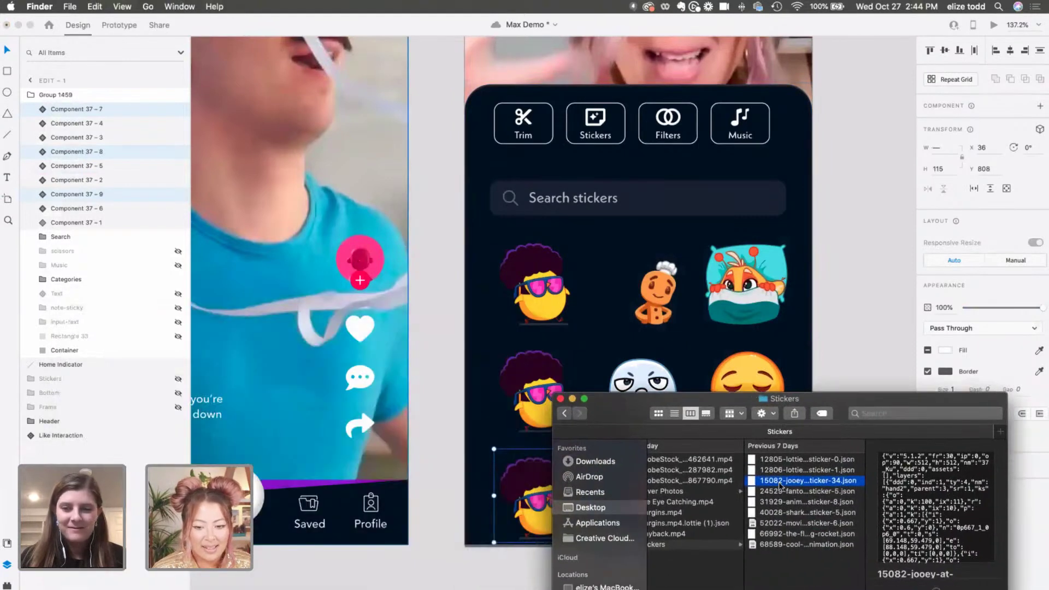
left_click_drag(781, 484, 533, 389)
left_click(417, 362)
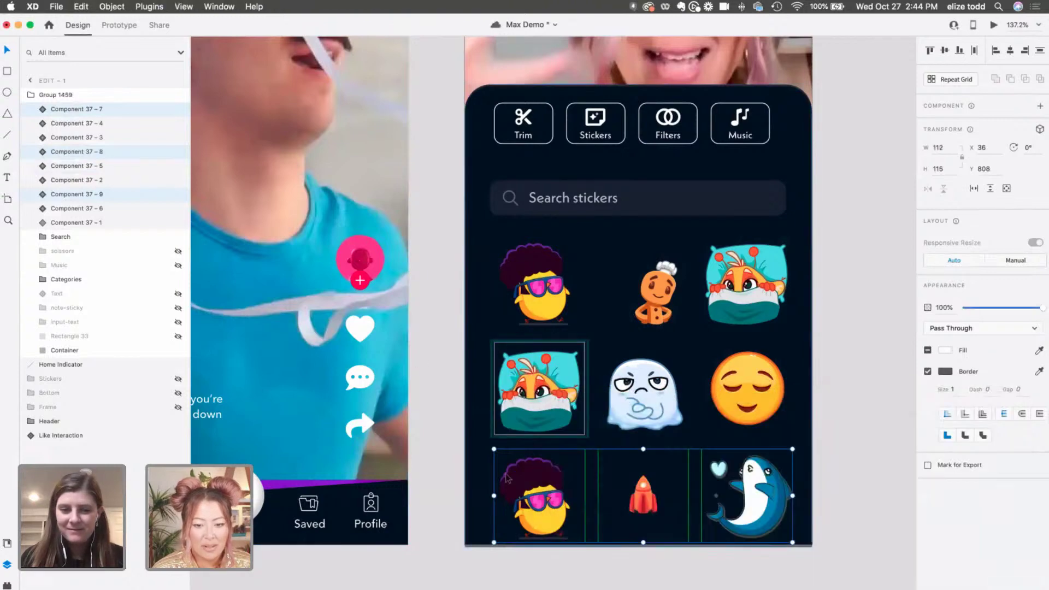
left_click(748, 361)
scroll(748, 360, "down", 6)
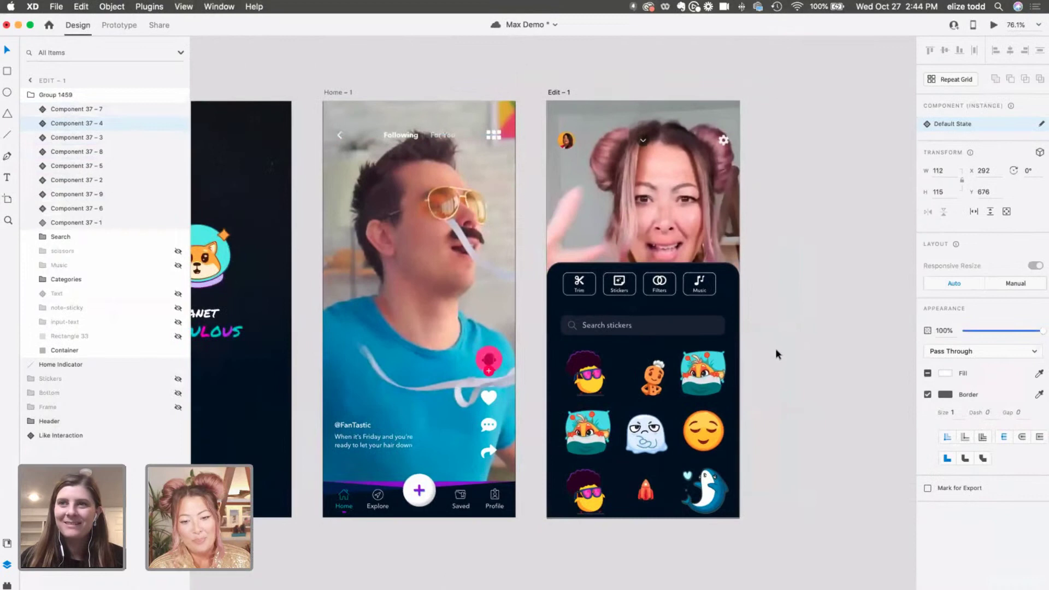
- Preview the Edit – 1 artboard to check the animated sticker grid, and close the preview
left_click(776, 354)
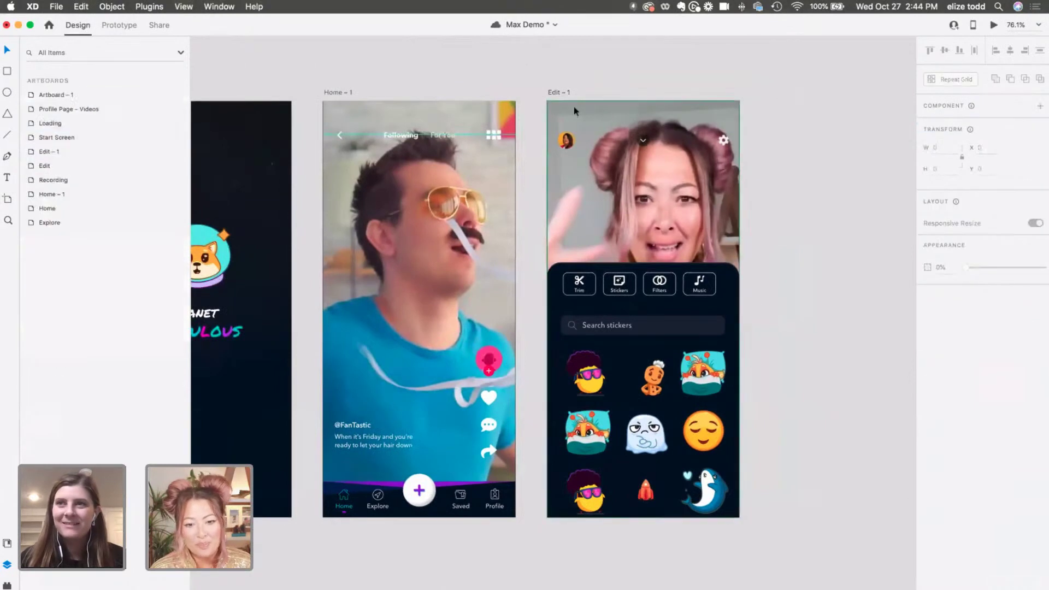
left_click(552, 92)
left_click(993, 25)
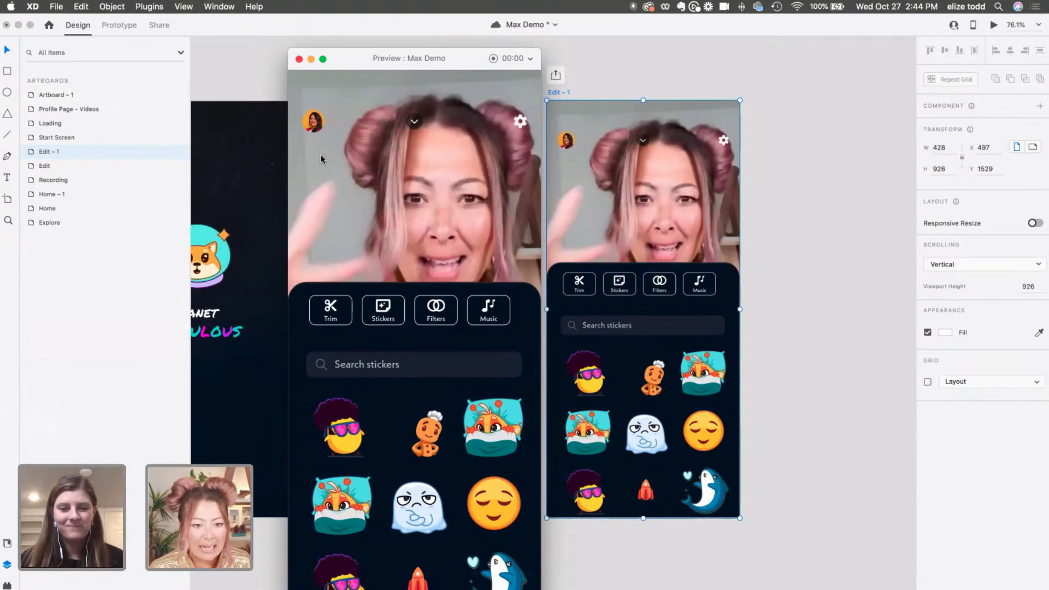
left_click(299, 59)
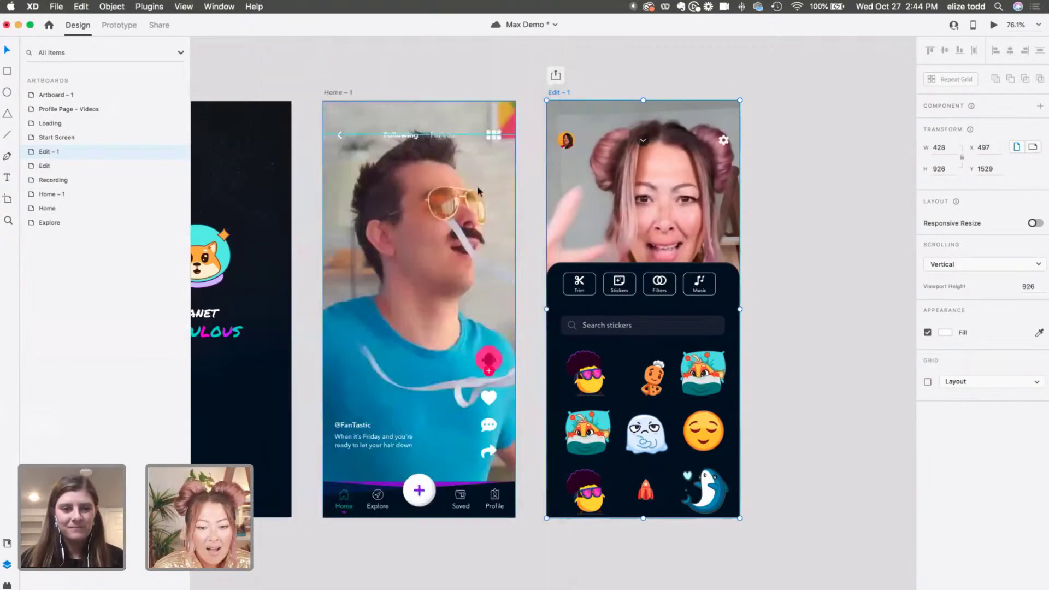
- Drill into the first sticker component's Mask Group 1465 on Edit – 1 and select the 12805-lottiefiles-sticker-0 animation to inspect its playback setting
double_click(593, 385)
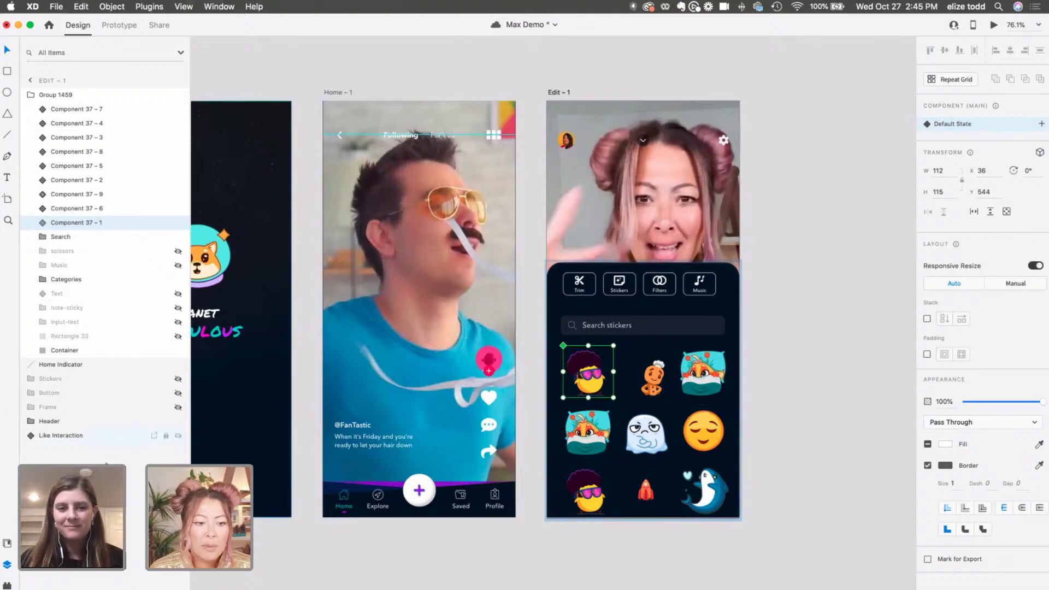
double_click(592, 370)
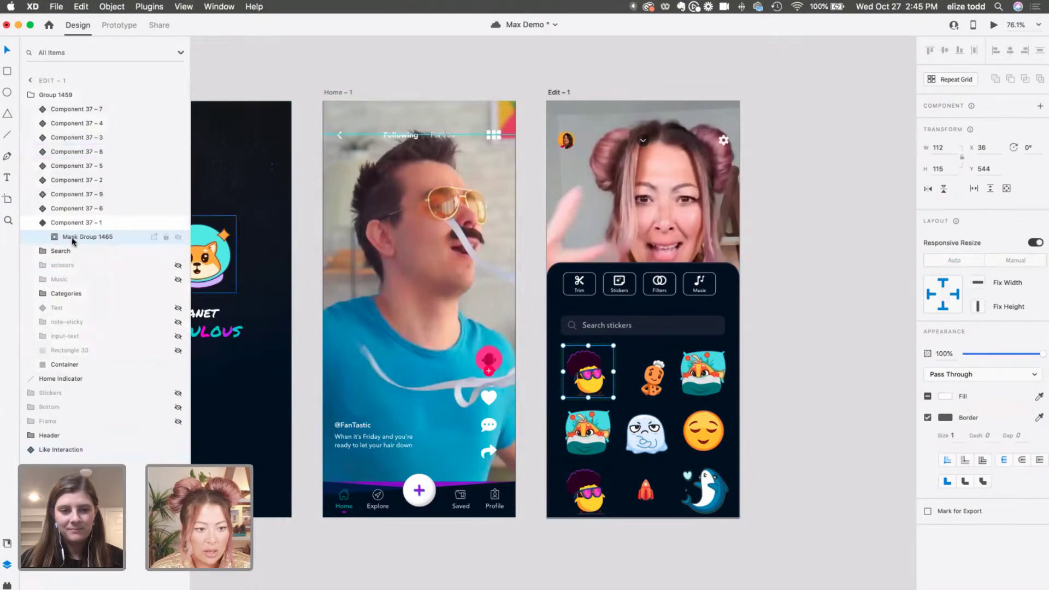
left_click(54, 240)
left_click(88, 267)
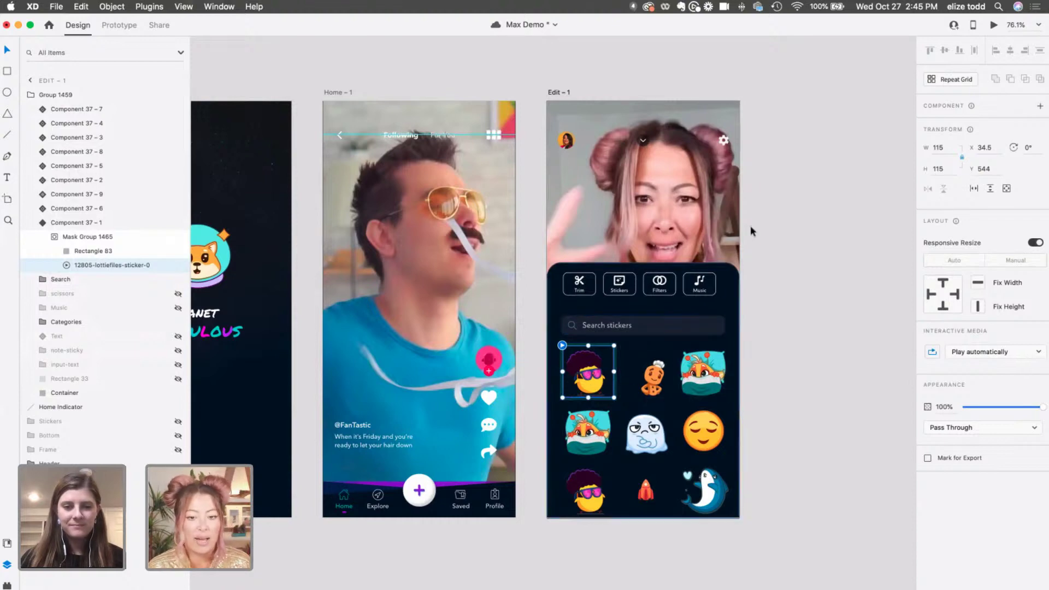
- Preview the sticker animations on Edit – 1 again, close the preview and clear the selection
left_click(993, 26)
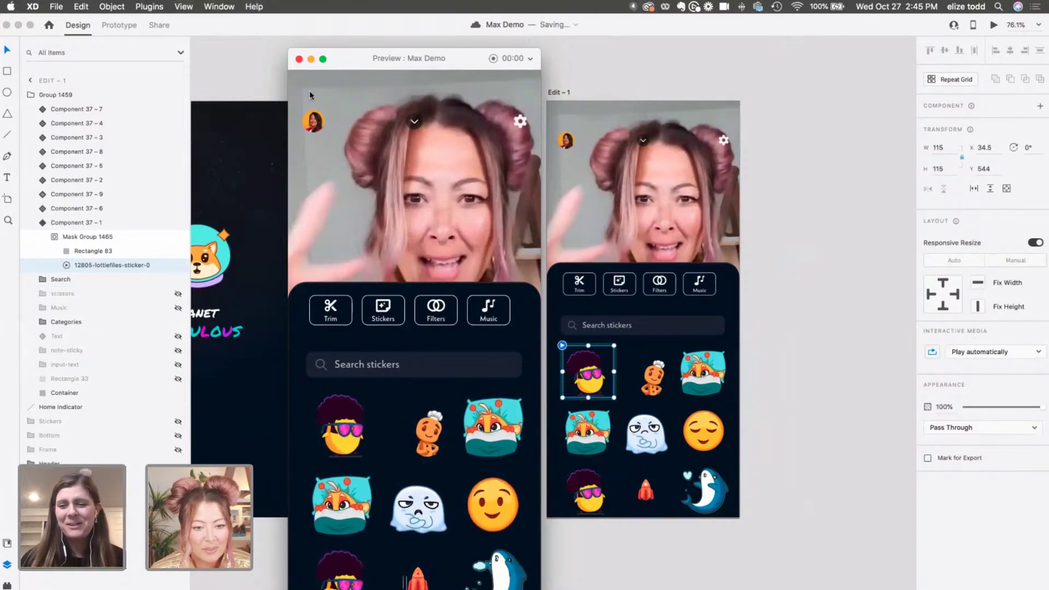
left_click(299, 60)
left_click(424, 74)
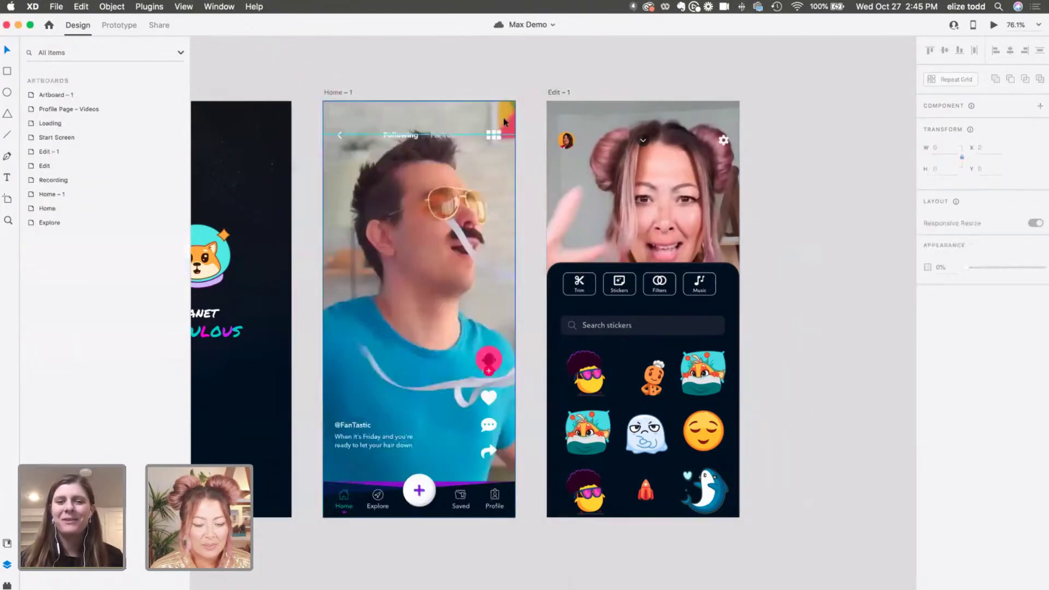
- Look over both rows of artboards, including the Recording, Edit and Profile Page - Videos screens
scroll(503, 117, "down", 2)
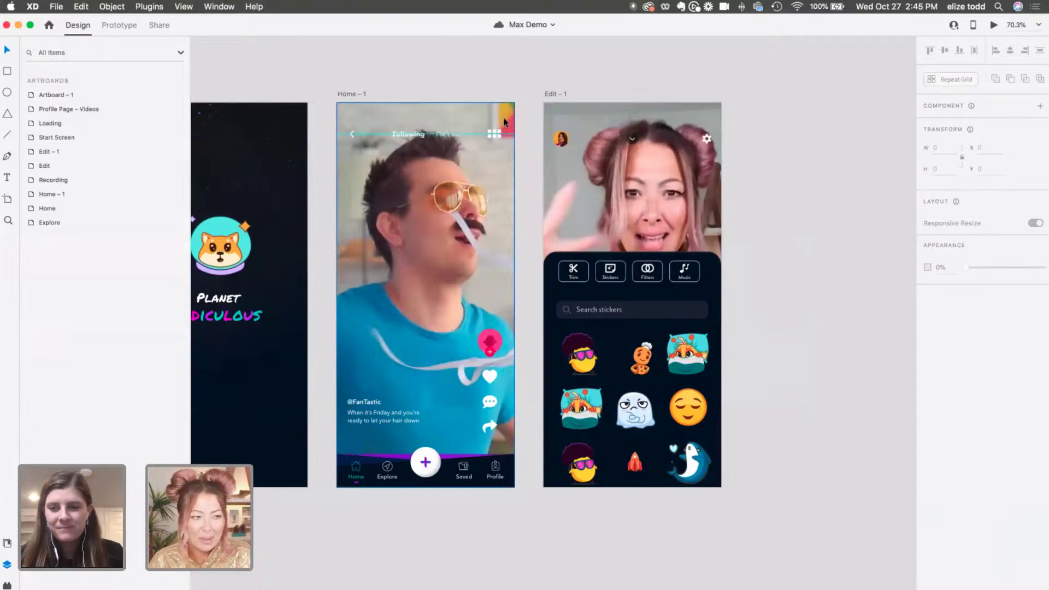
scroll(796, 197, "down", 3)
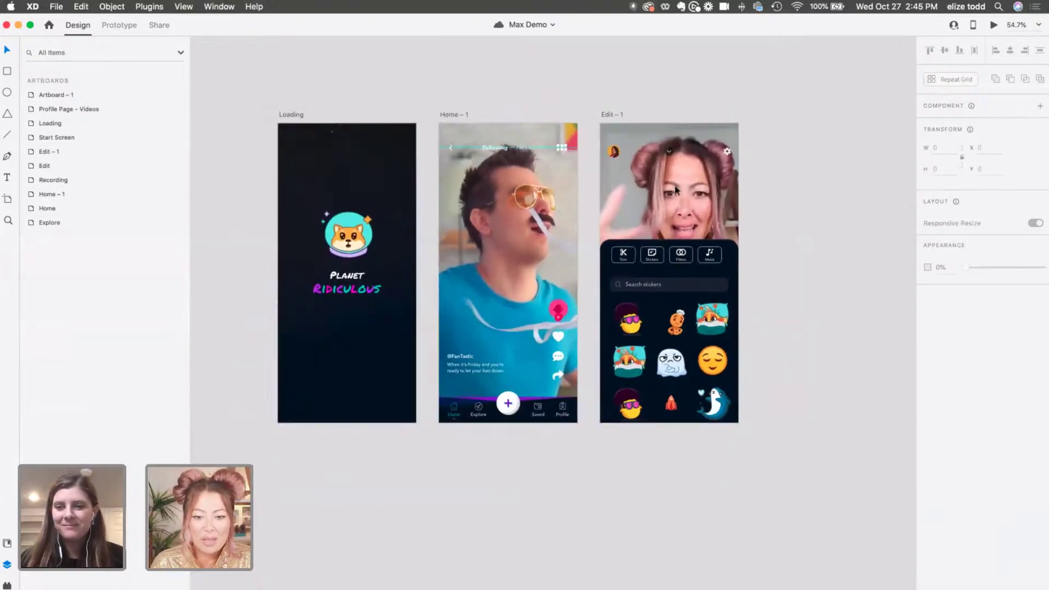
scroll(676, 190, "up", 2)
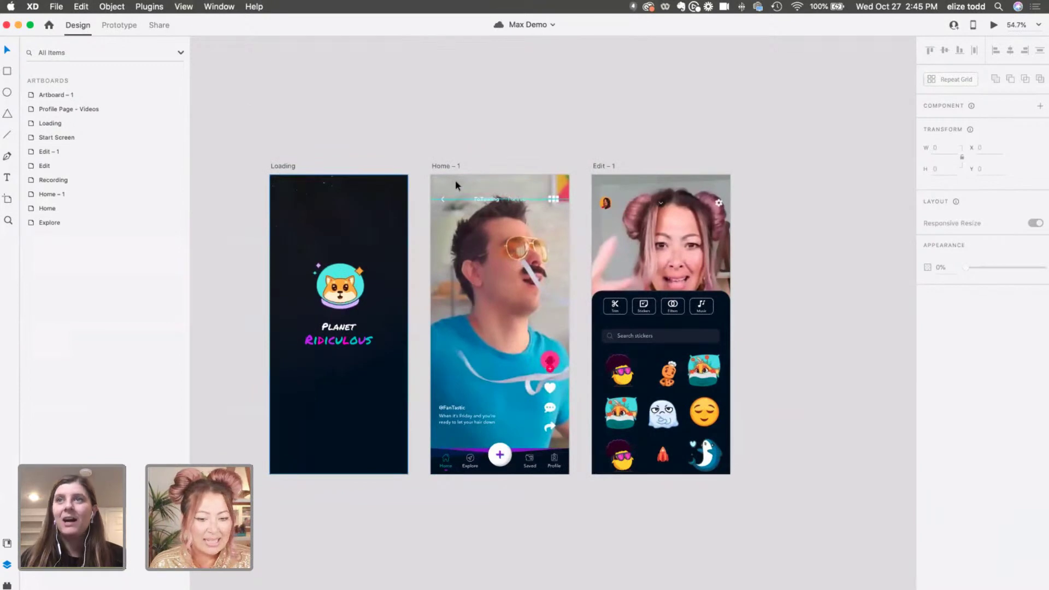
scroll(394, 193, "down", 2)
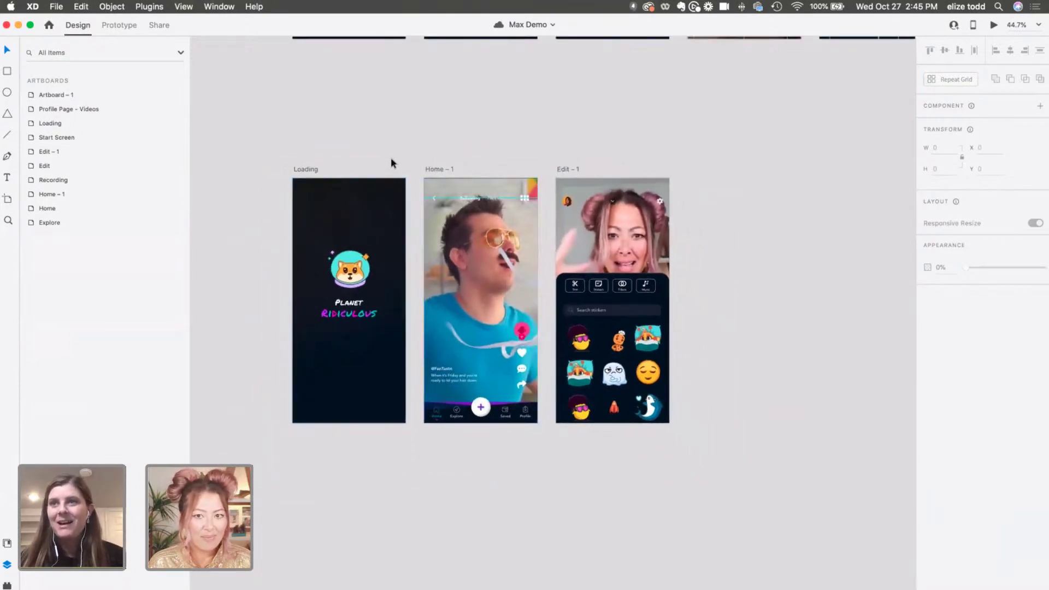
scroll(391, 158, "up", 10)
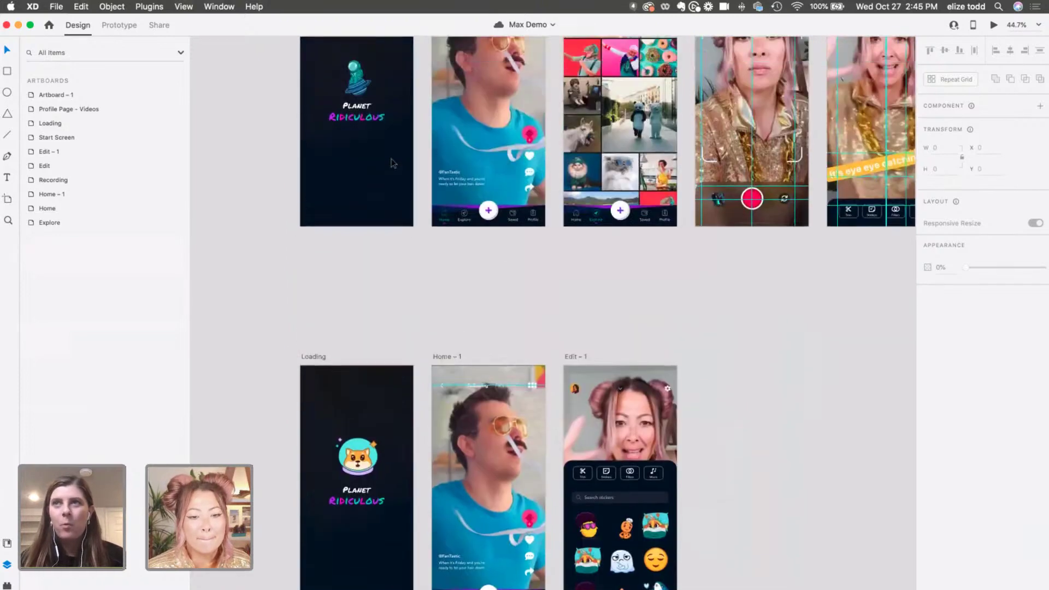
scroll(451, 157, "up", 2)
scroll(448, 294, "down", 4)
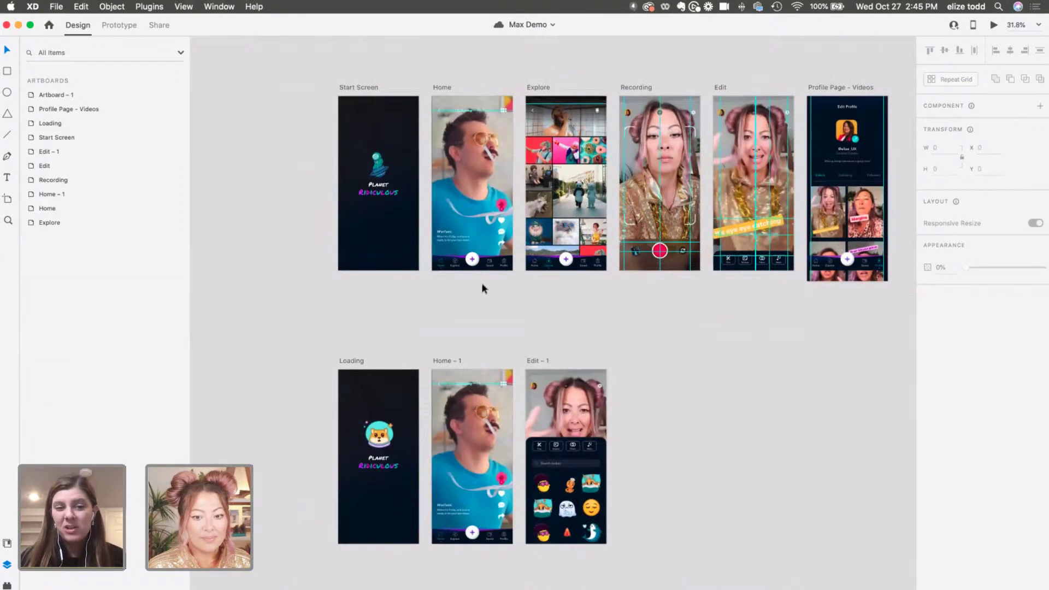
scroll(638, 157, "up", 5)
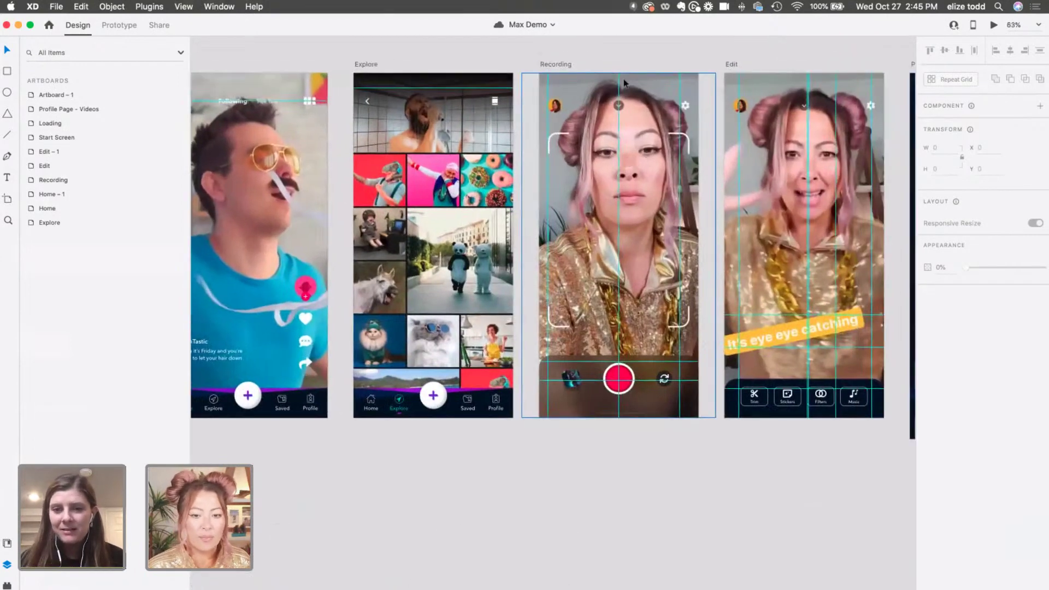
left_click(731, 65)
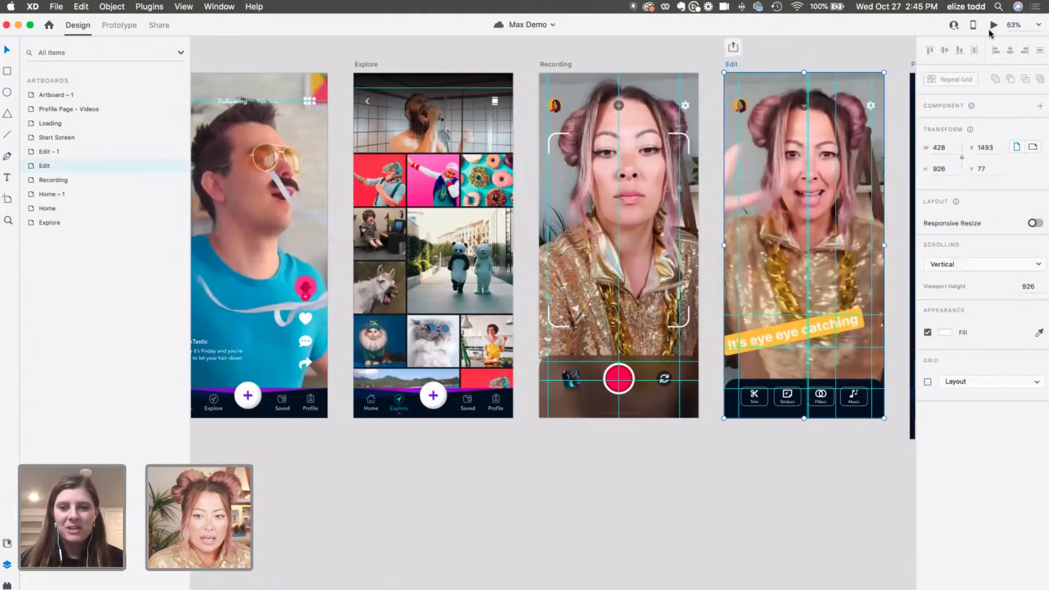
scroll(434, 295, "right", 5)
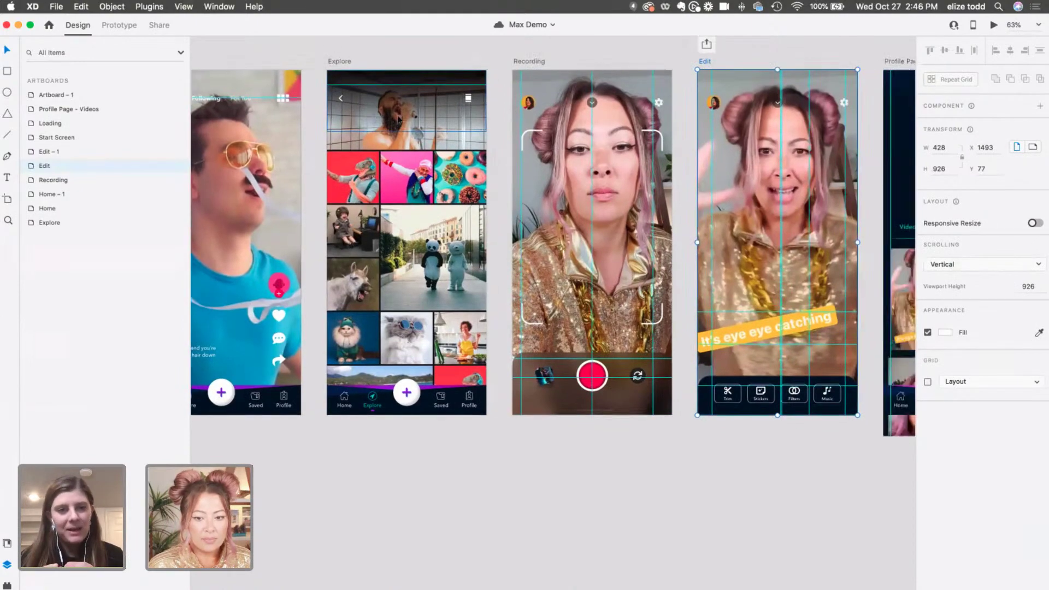
scroll(433, 295, "down", 3)
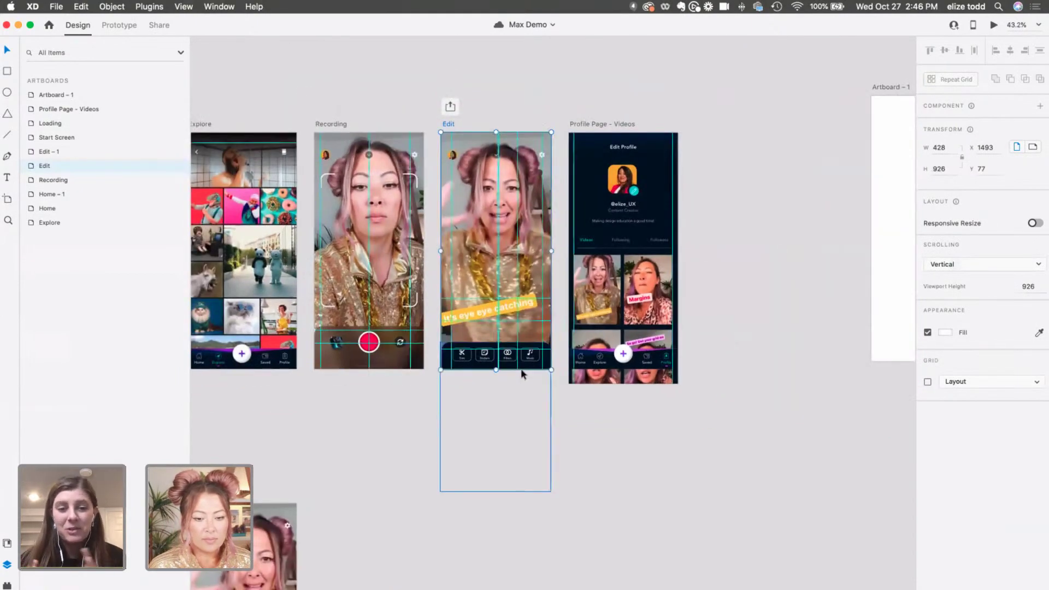
scroll(522, 373, "down", 5)
scroll(440, 377, "up", 2)
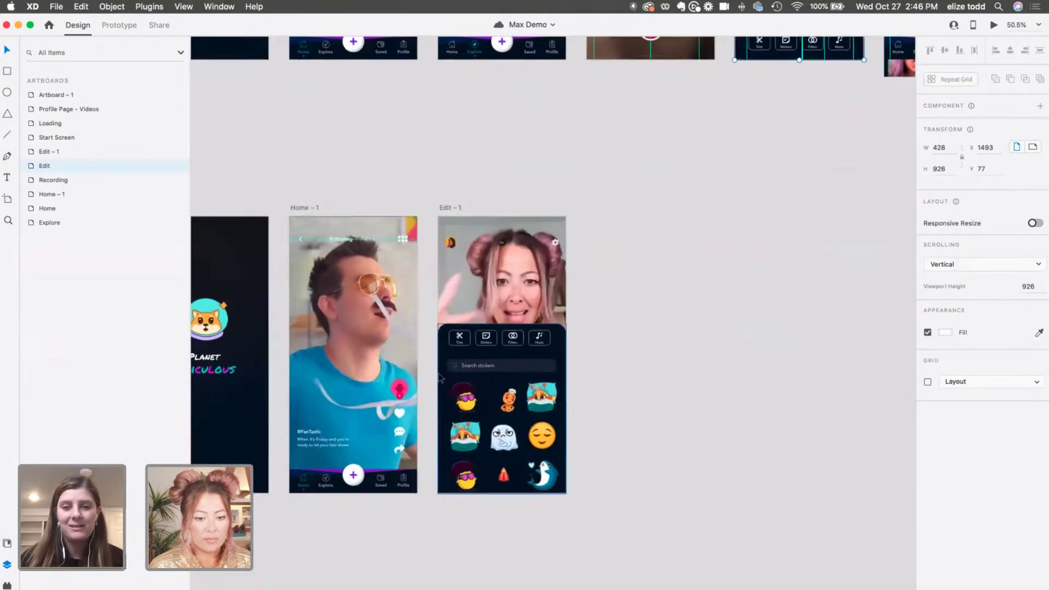
- Select the AdobeStock_265287982 video inside Mask Group 1464 on Home – 1 and open it for trimming
scroll(650, 270, "left", 2)
scroll(558, 263, "up", 2)
scroll(559, 262, "left", 2)
left_click(459, 390)
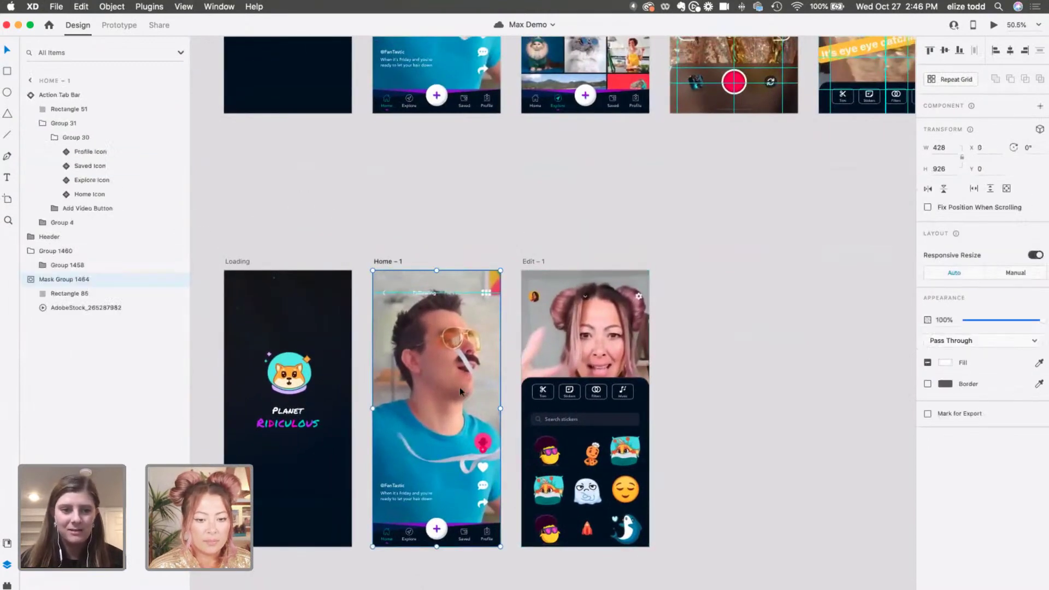
double_click(415, 355)
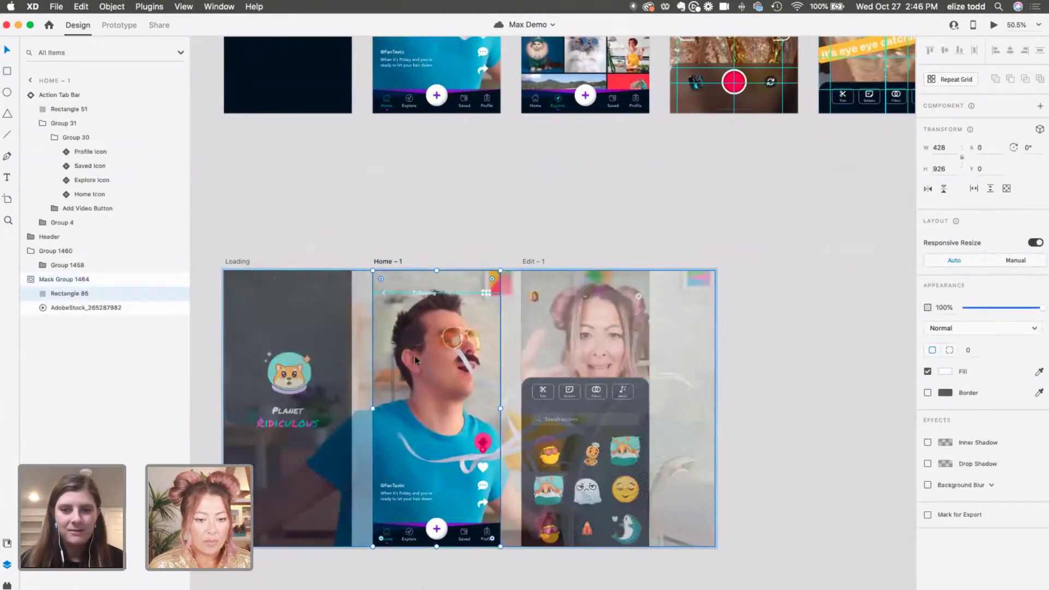
left_click(359, 349)
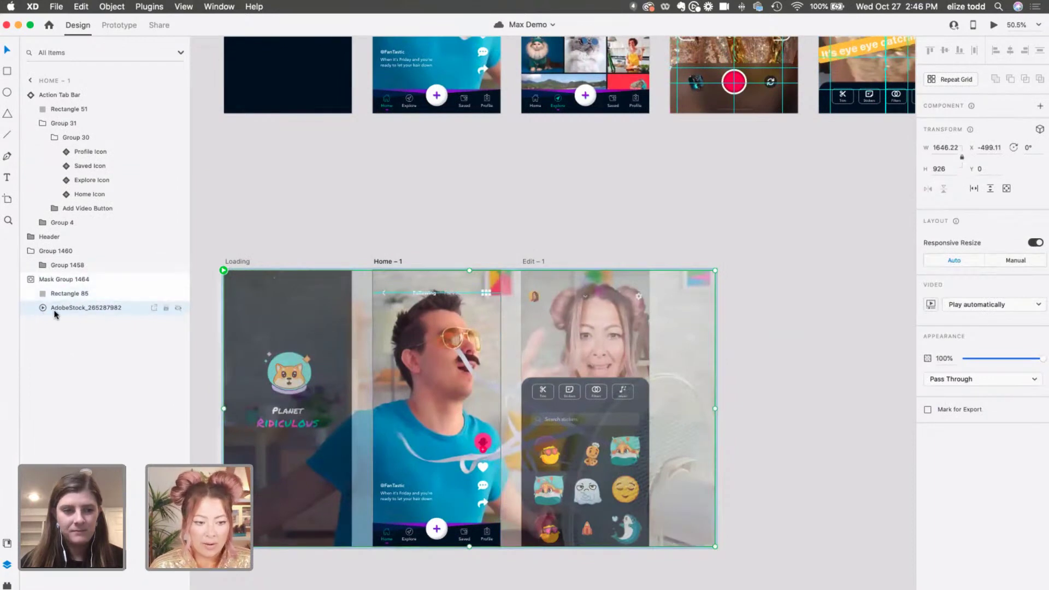
left_click(931, 305)
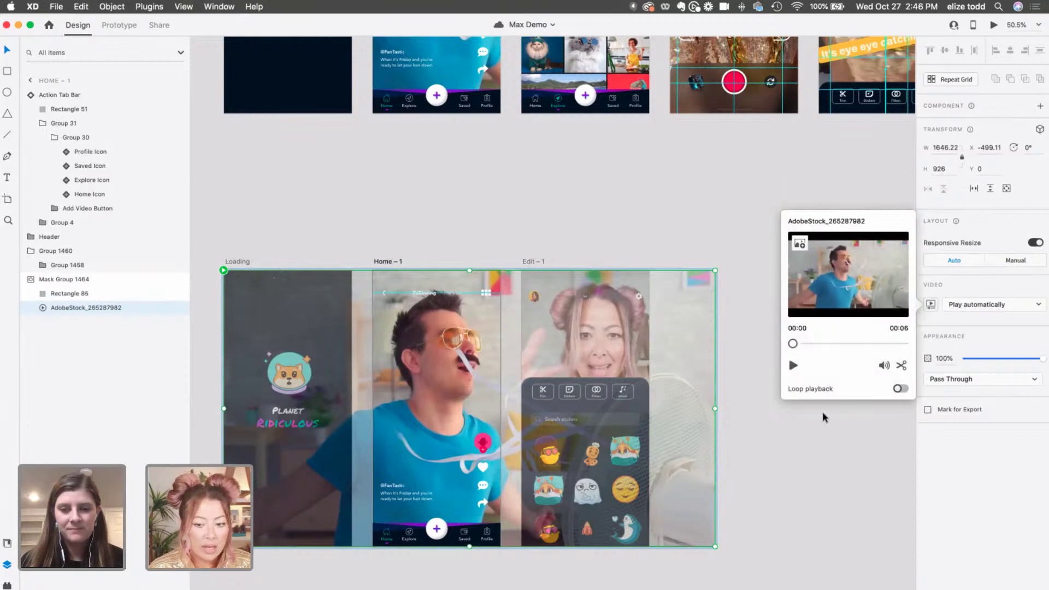
left_click(901, 365)
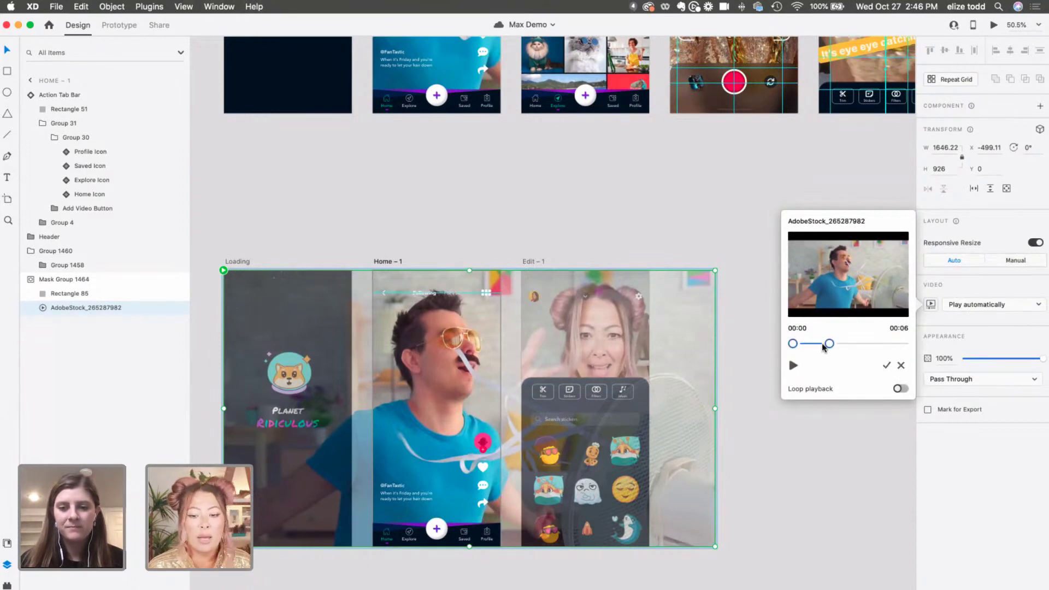
- Try trimming the video to the range 00:09–00:13 and to the range 00:00–00:08
left_click_drag(829, 343, 874, 343)
left_click_drag(792, 343, 847, 343)
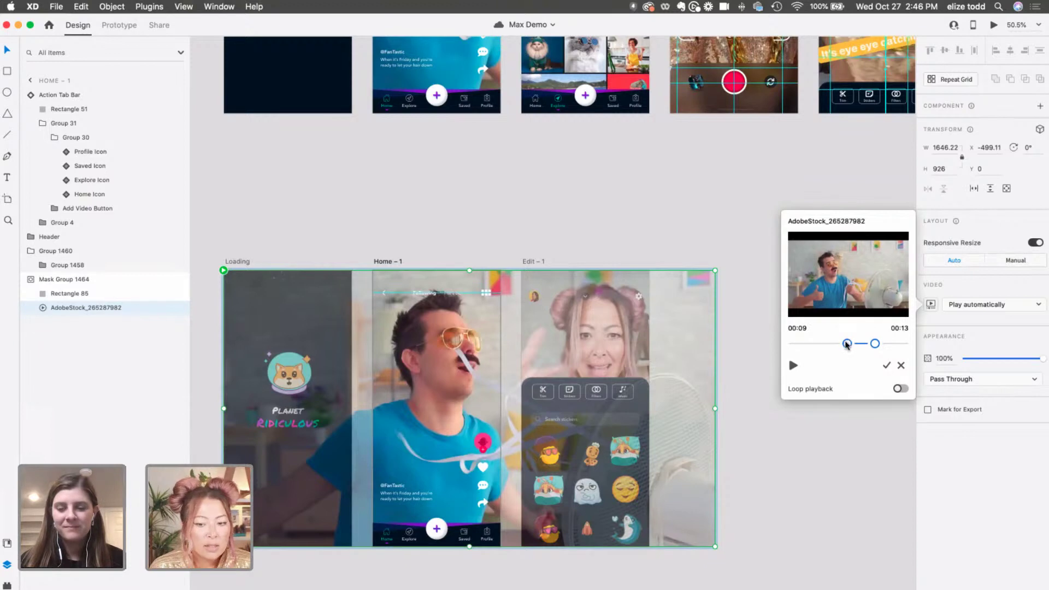
left_click_drag(847, 344, 792, 344)
left_click_drag(875, 343, 842, 343)
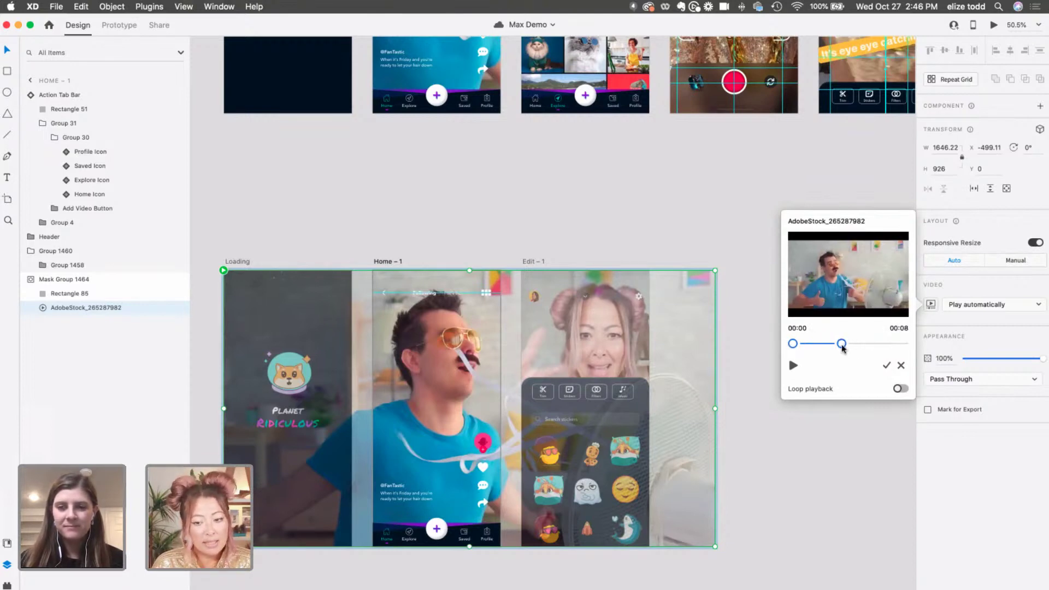
- Trim the Home – 1 video to start at 00:07 and end at 00:15, apply the trim and deselect the video
left_click_drag(842, 344, 889, 343)
left_click_drag(792, 343, 834, 344)
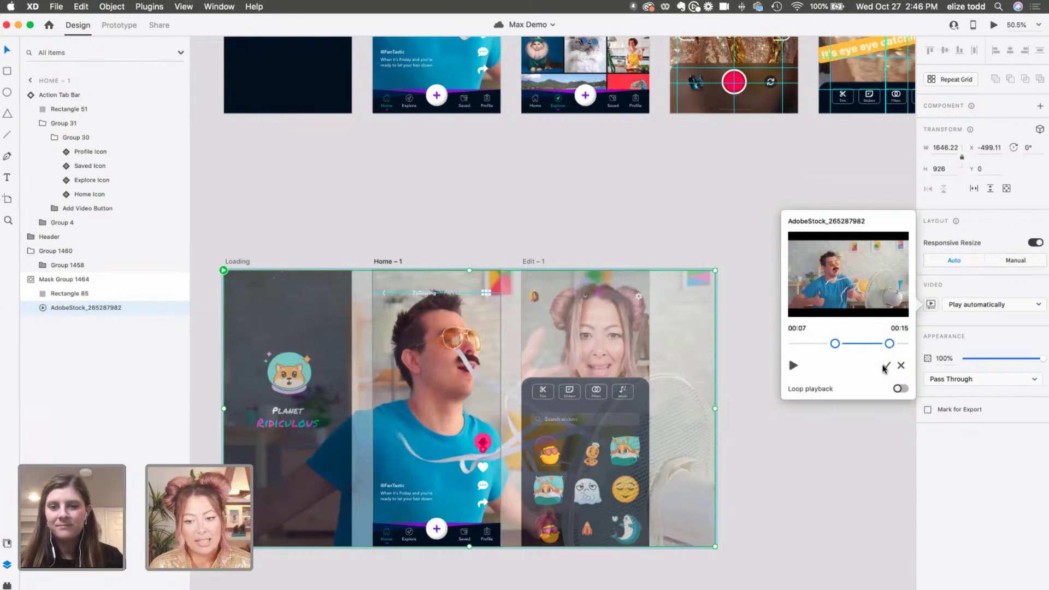
left_click(886, 364)
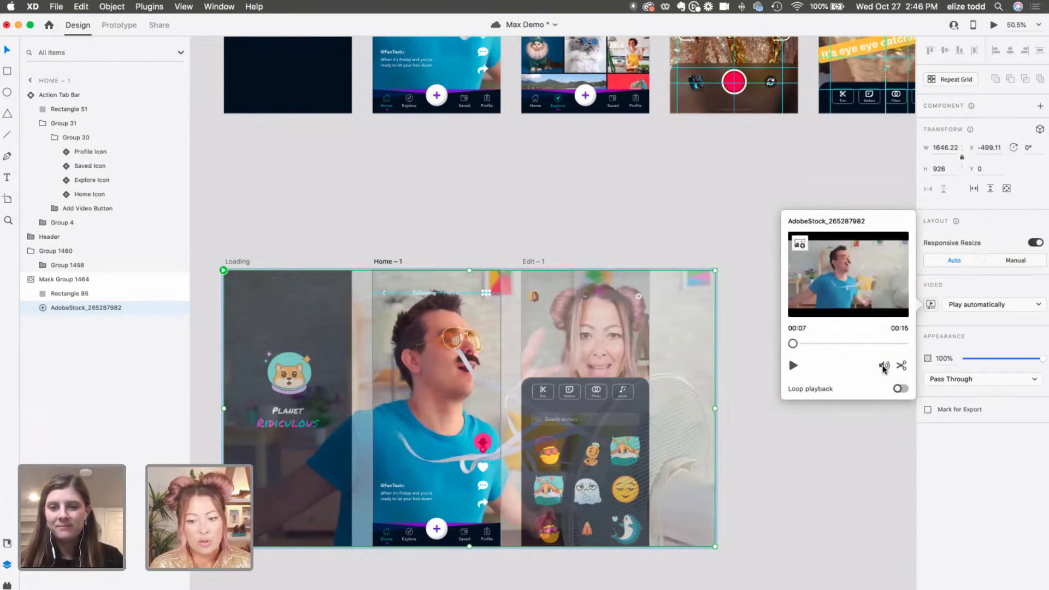
left_click(962, 335)
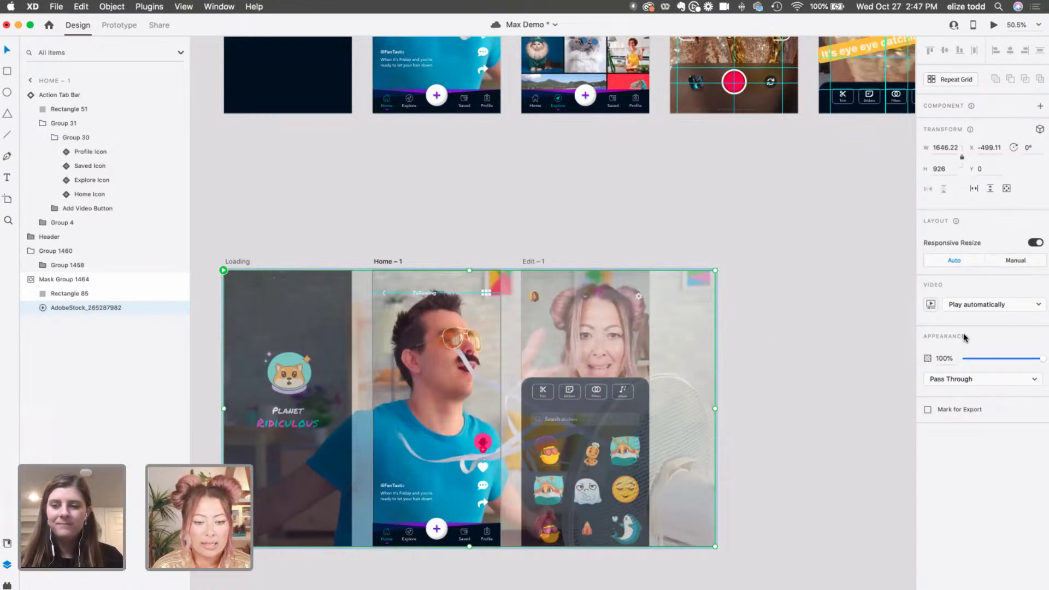
left_click(579, 197)
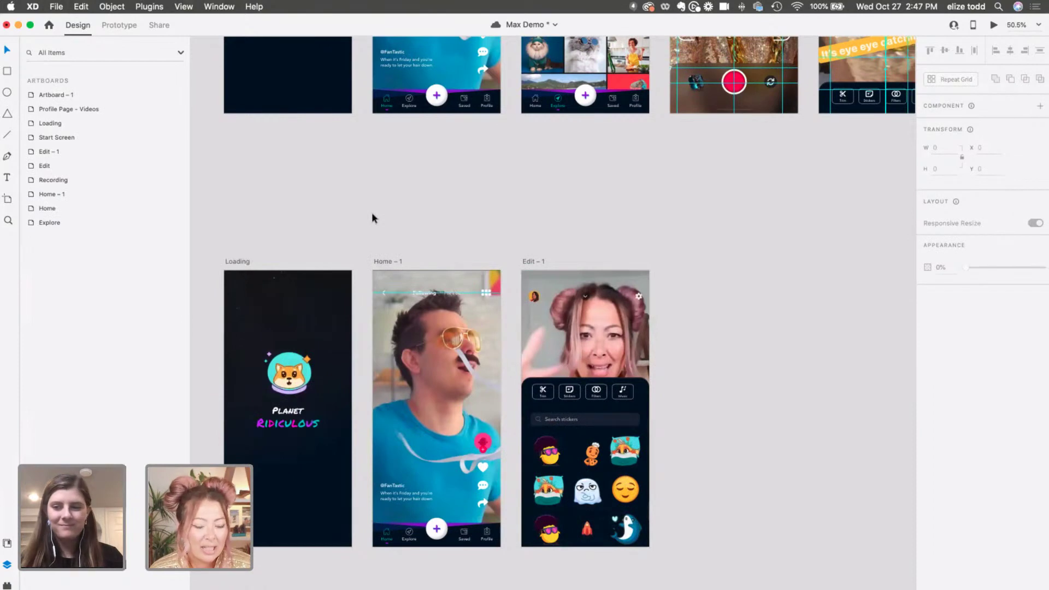
- Preview the Explore artboard to check its media grid, close the preview and return to the artboard overview
scroll(372, 216, "up", 7)
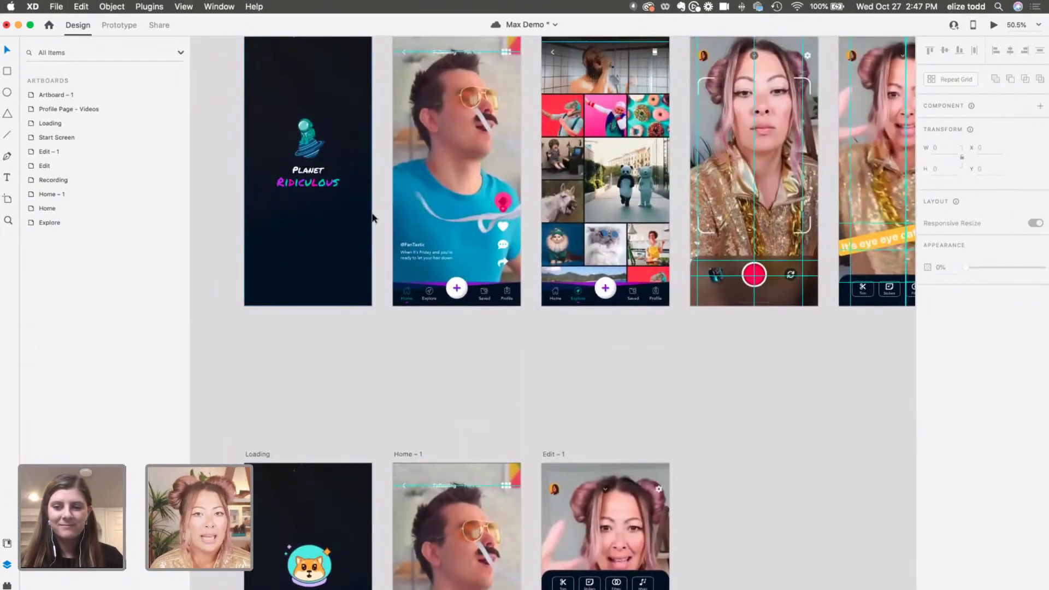
scroll(372, 217, "up", 2)
scroll(372, 216, "right", 1)
left_click(527, 73)
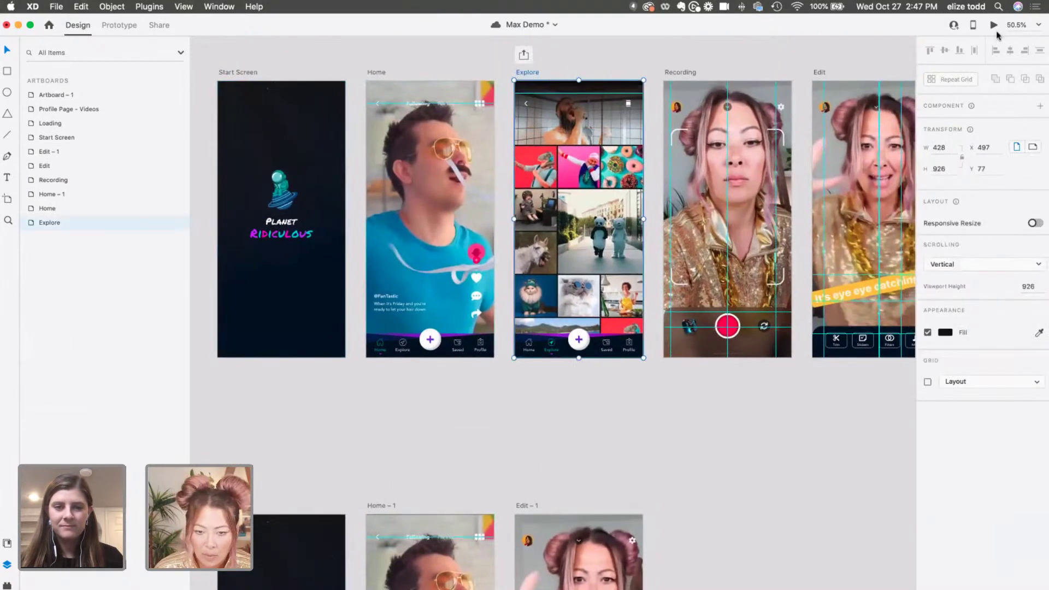
left_click(993, 27)
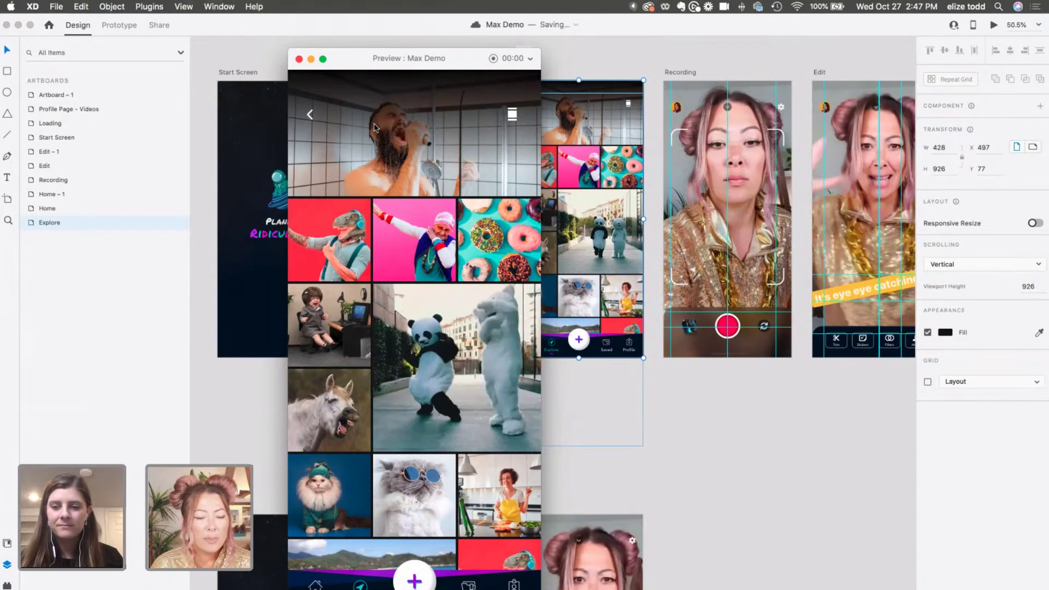
left_click(298, 59)
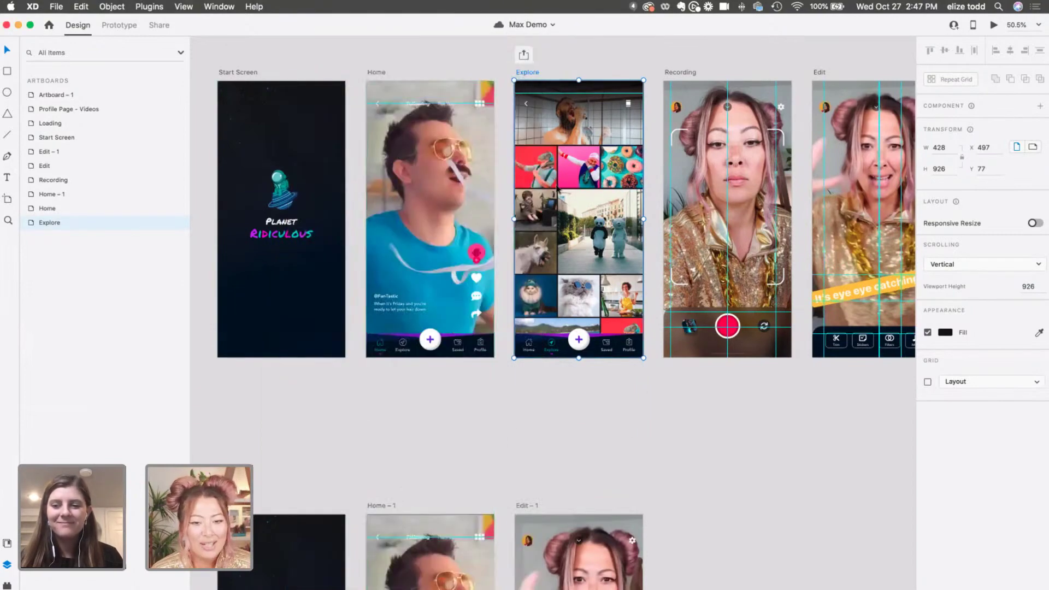
scroll(418, 184, "down", 3)
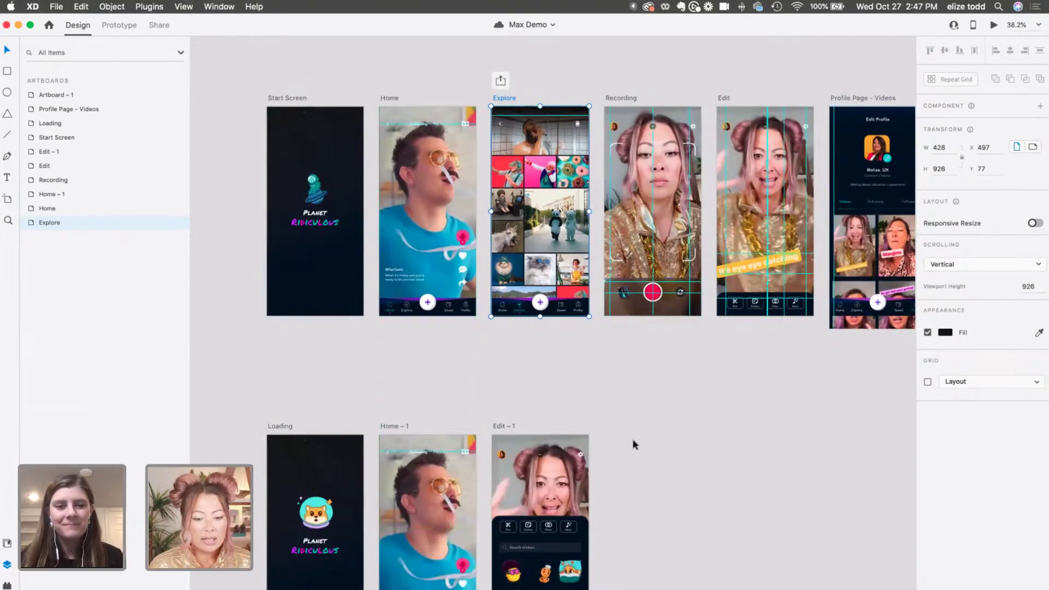
- Preview the Home artboard to watch its video feed play, and close the preview
scroll(631, 440, "down", 3)
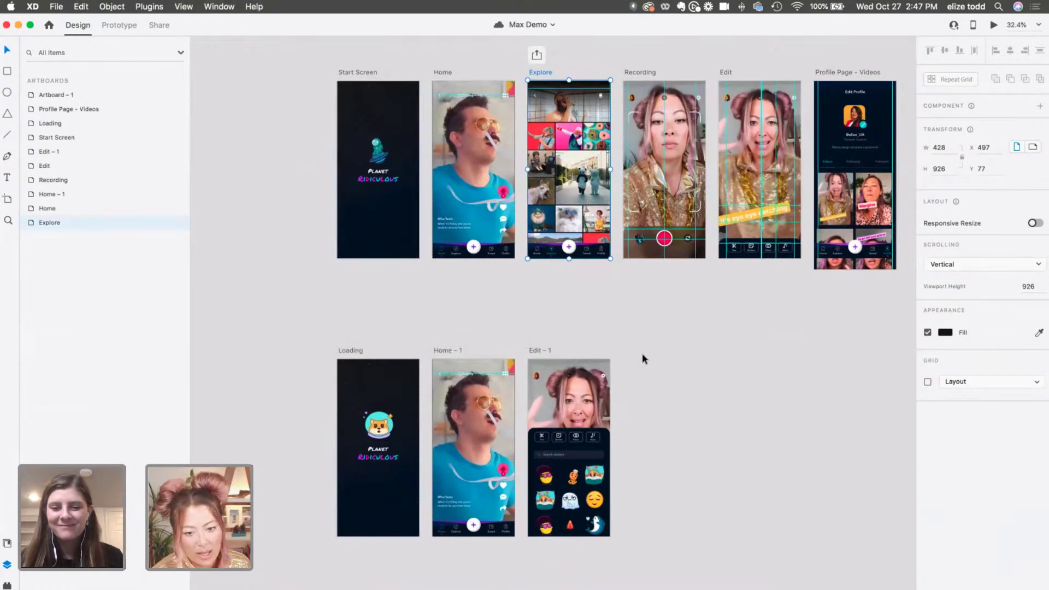
scroll(479, 65, "up", 5)
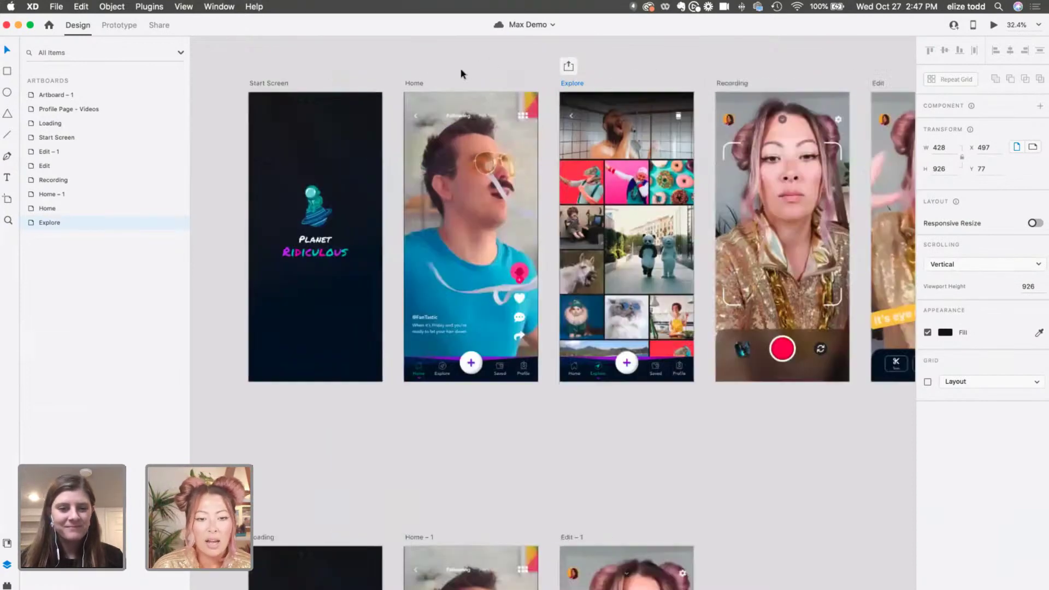
left_click(414, 82)
left_click(993, 26)
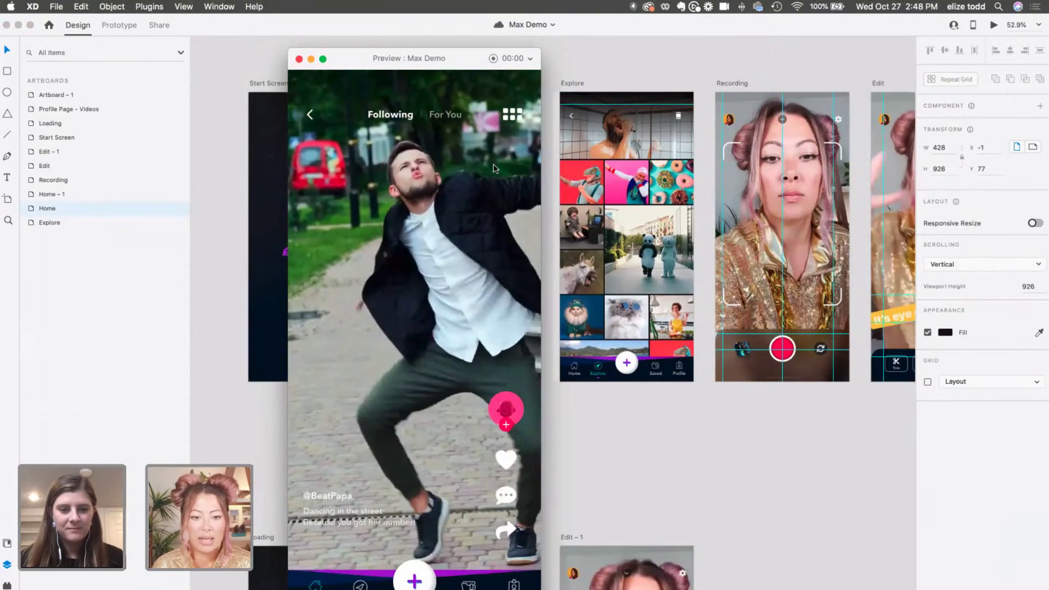
left_click(298, 59)
- Preview the Recording artboard, try its record and stop button through to the Edit screen, close the preview and clear the selection
left_click(736, 86)
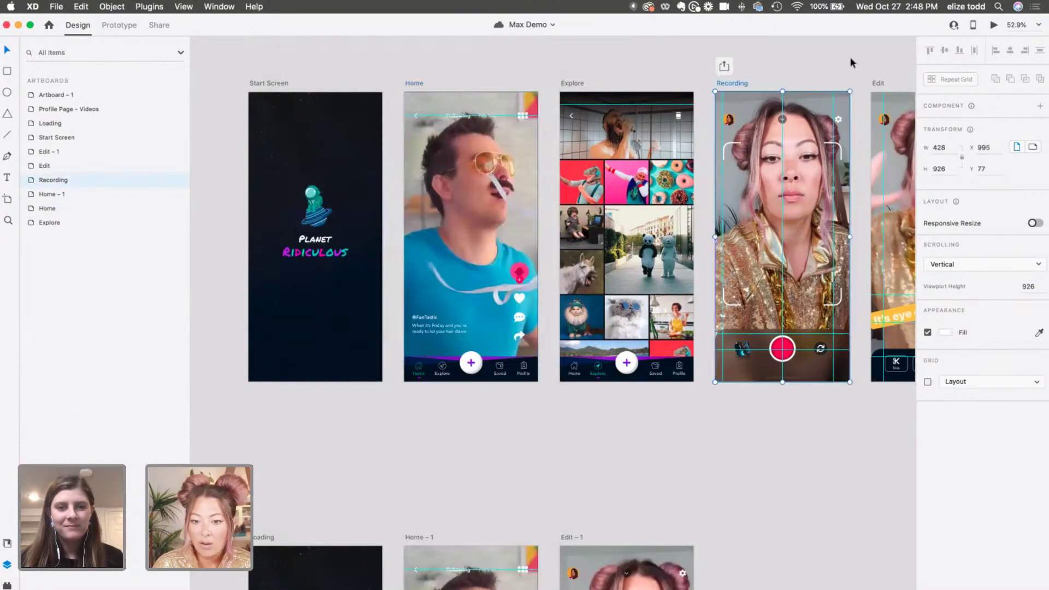
left_click(993, 25)
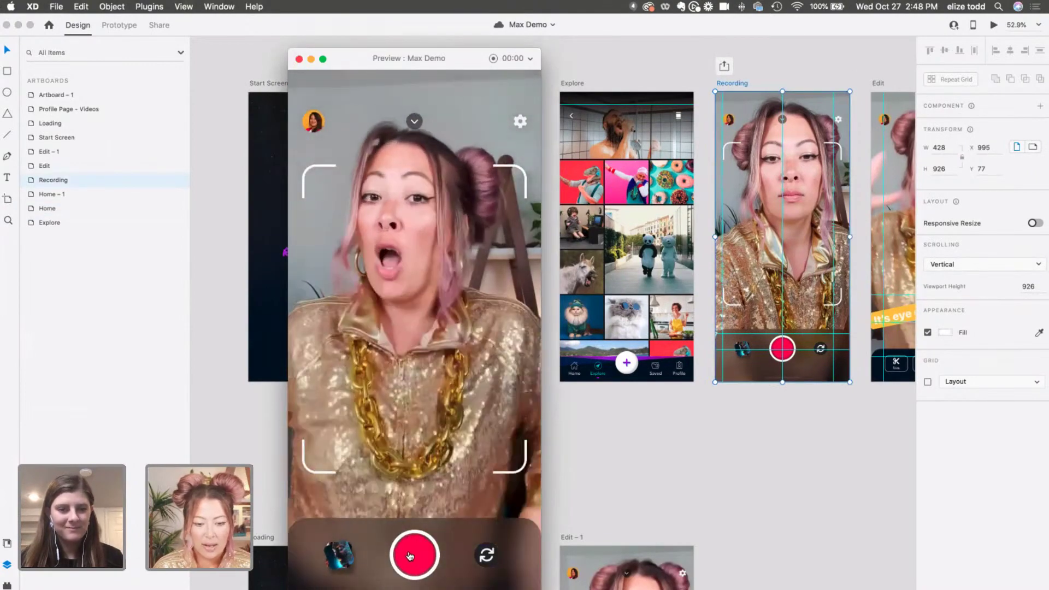
left_click(413, 556)
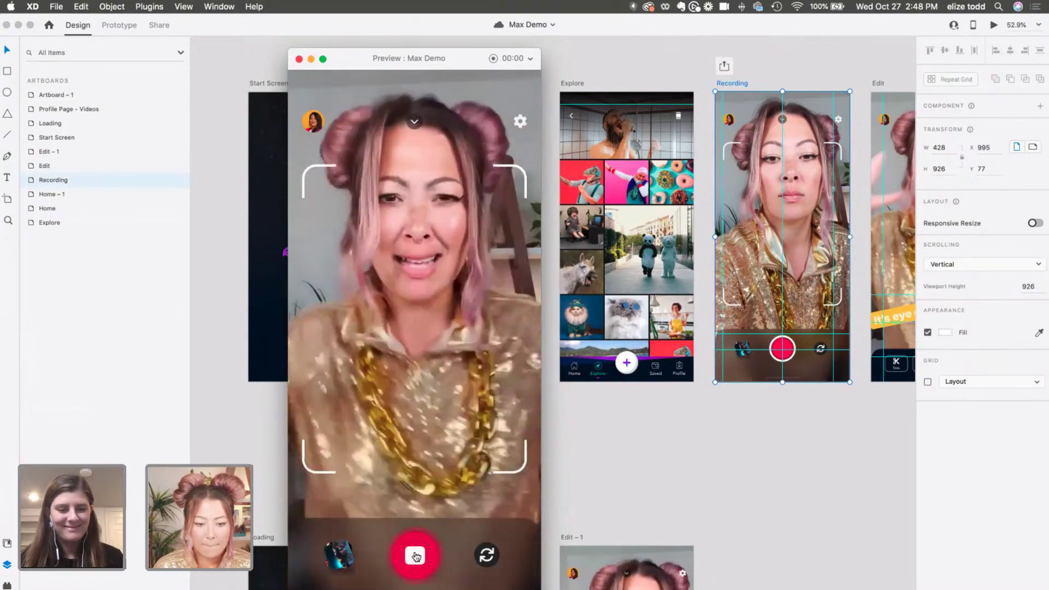
left_click(415, 556)
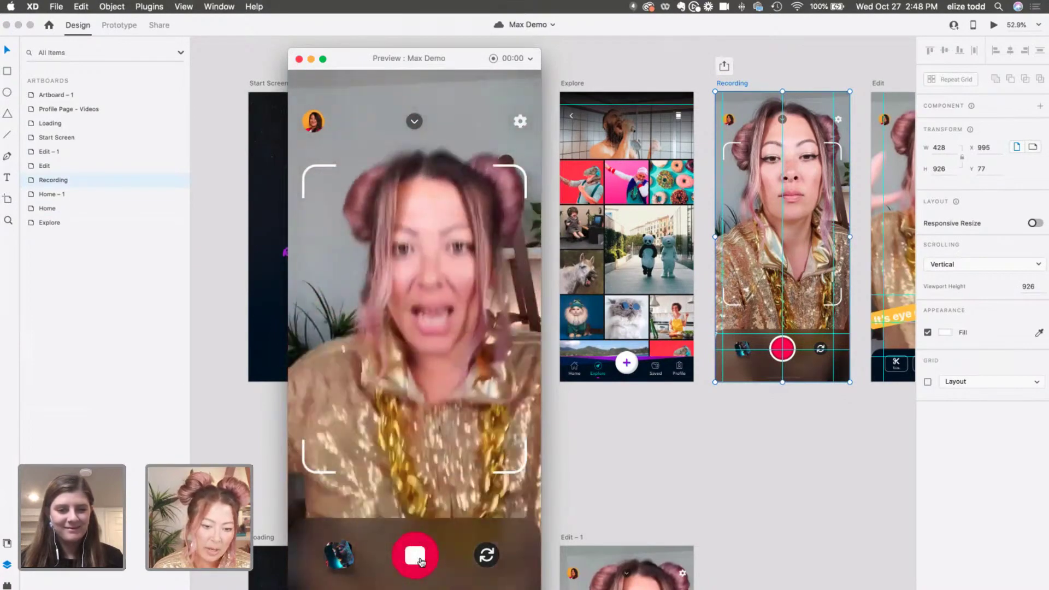
left_click(415, 556)
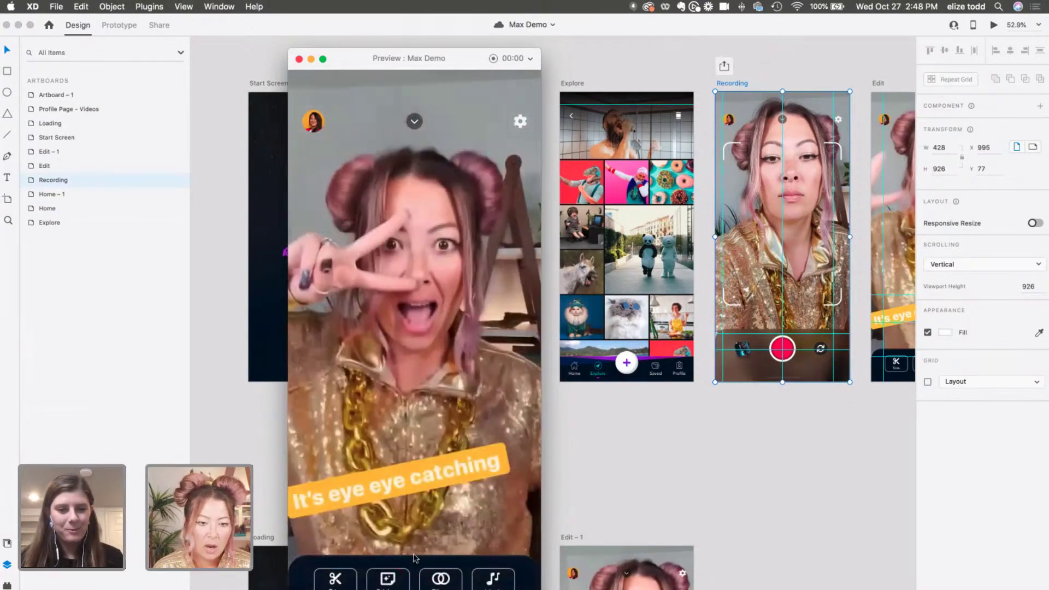
left_click(617, 125)
left_click(526, 78)
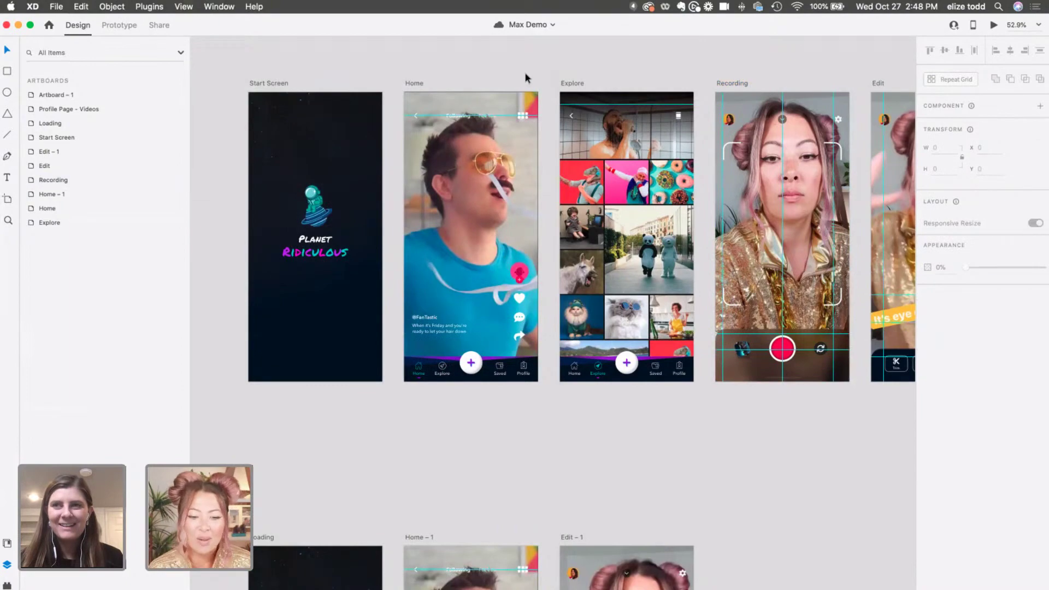
scroll(496, 350, "down", 3)
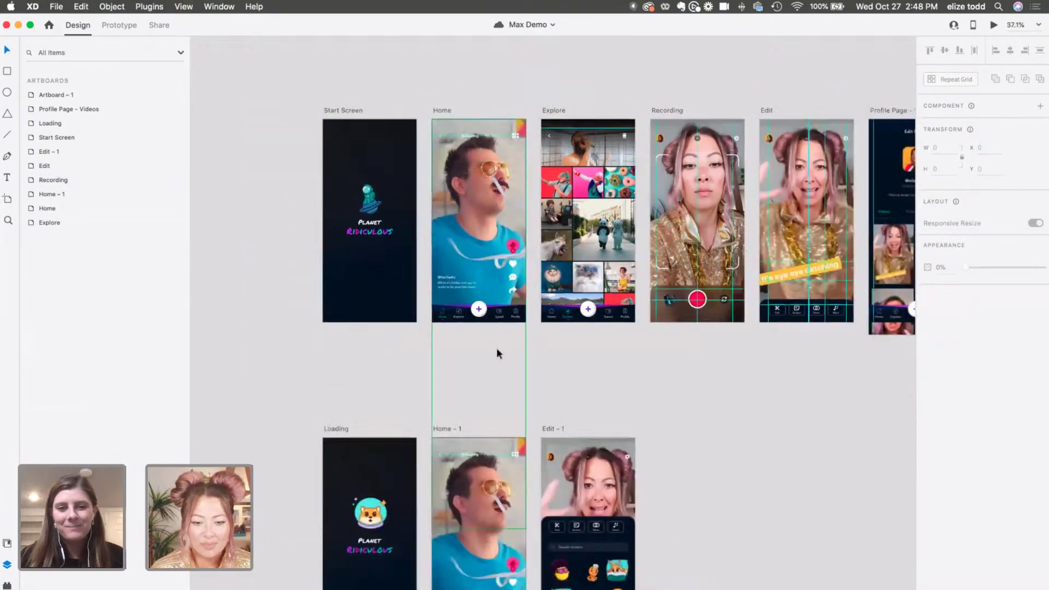
scroll(481, 355, "down", 4)
left_click(450, 360)
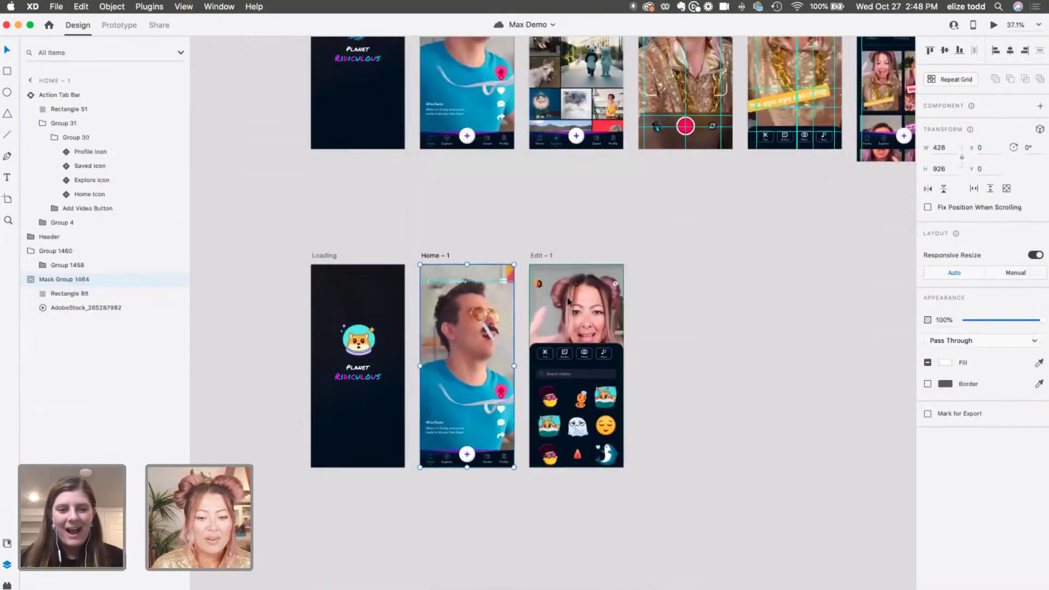
scroll(567, 297, "up", 2)
scroll(567, 296, "down", 3)
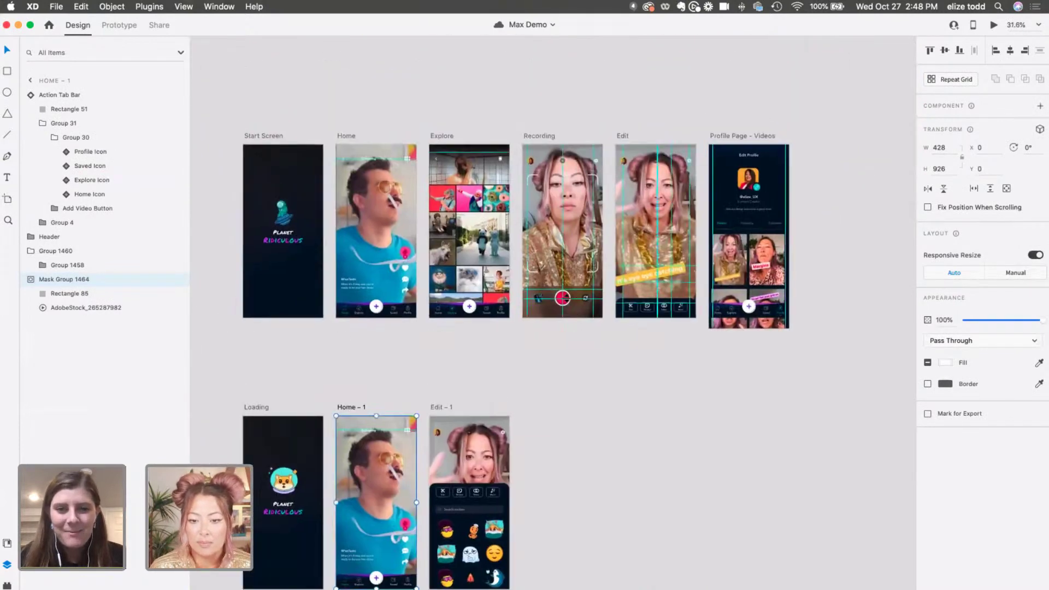
scroll(529, 303, "up", 3)
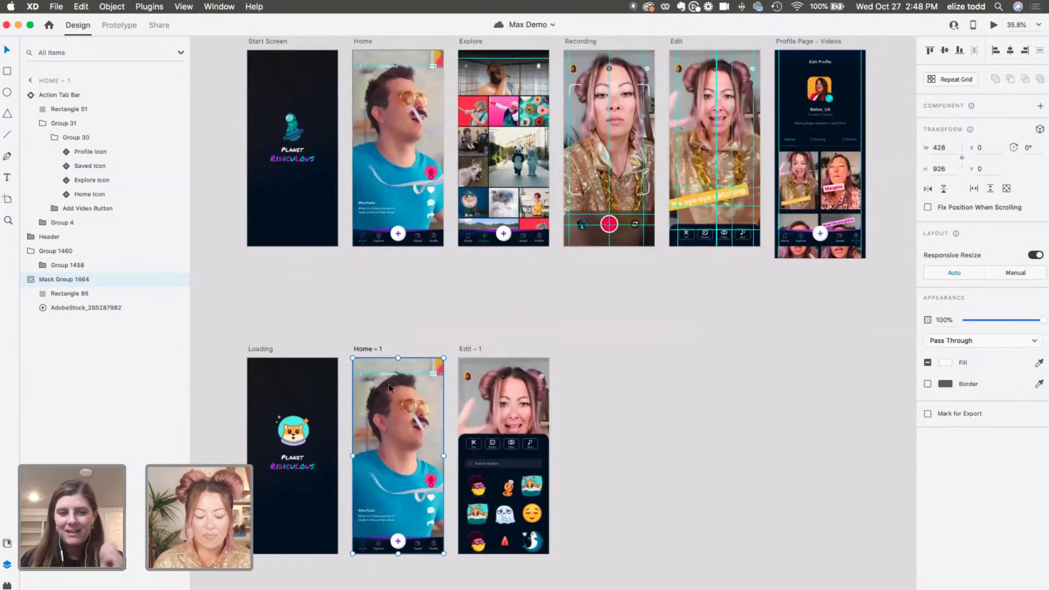
scroll(388, 383, "down", 2)
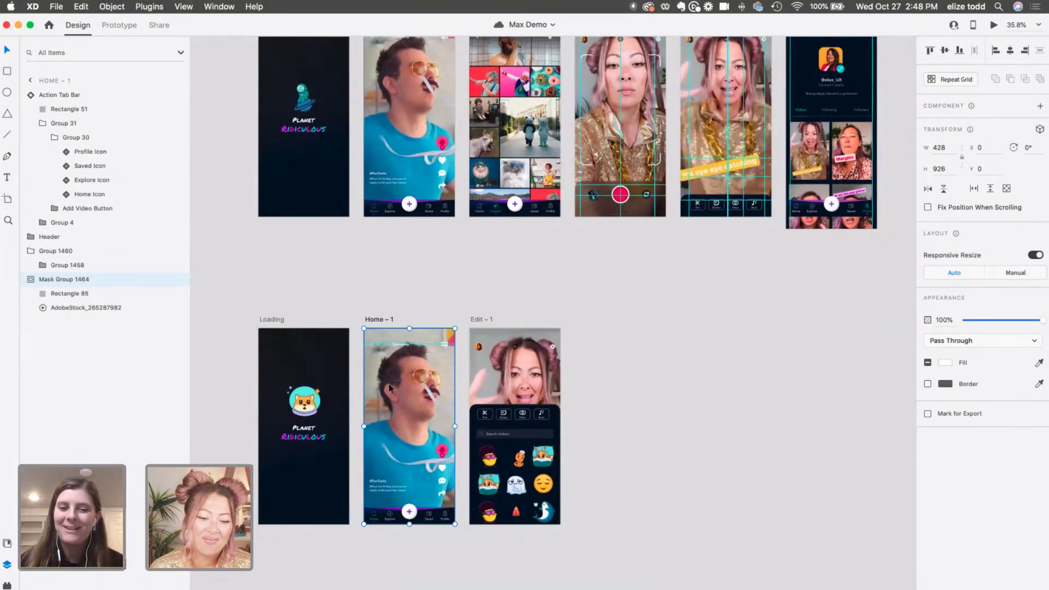
scroll(389, 387, "down", 1)
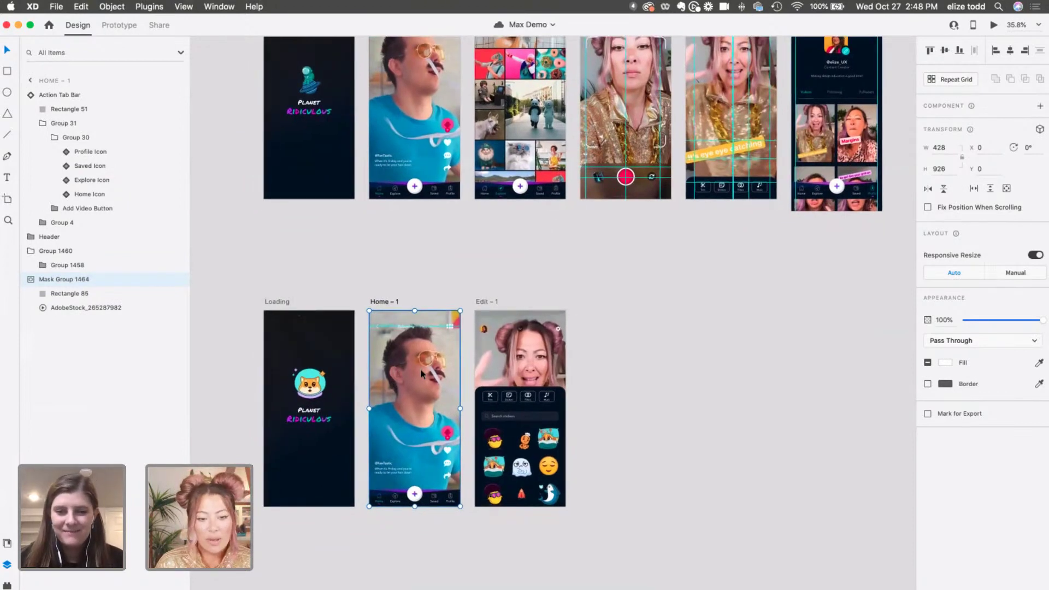
- Preview the Home – 1 artboard to watch its video play automatically, and close the preview
scroll(425, 368, "up", 3)
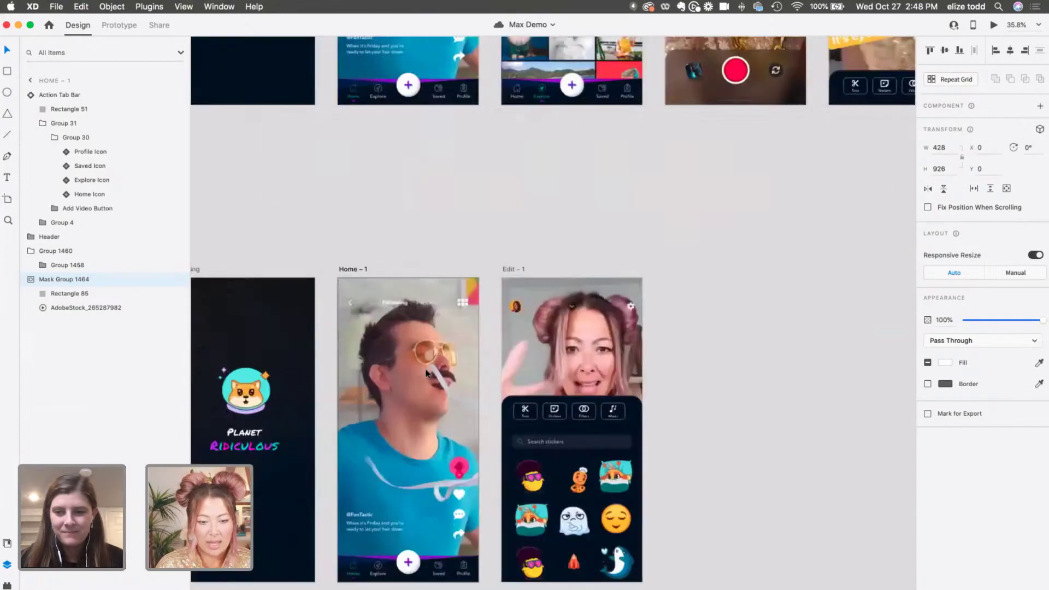
scroll(425, 369, "up", 3)
key("Escape")
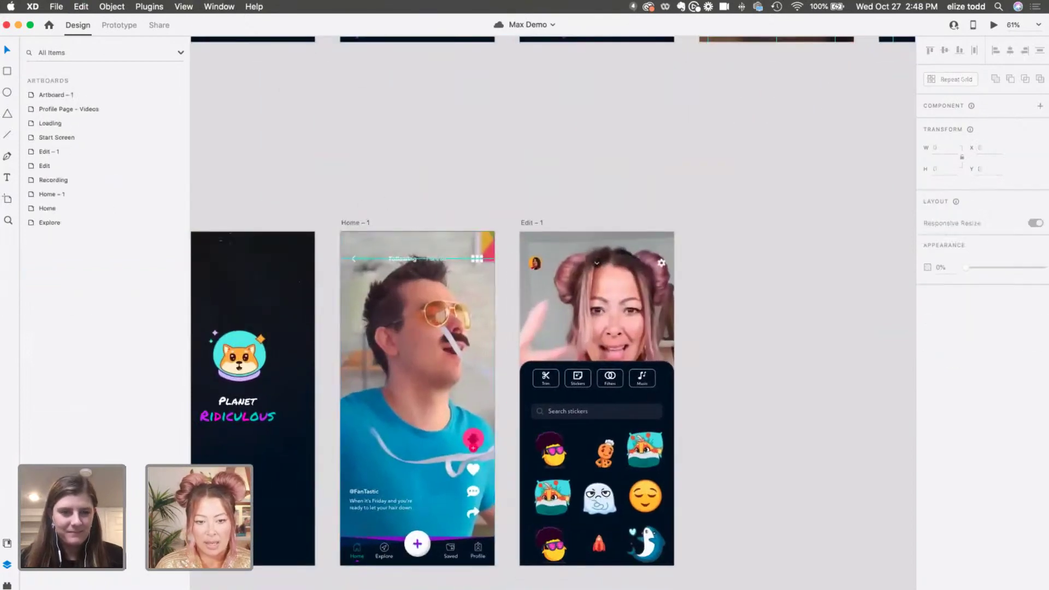
left_click(360, 223)
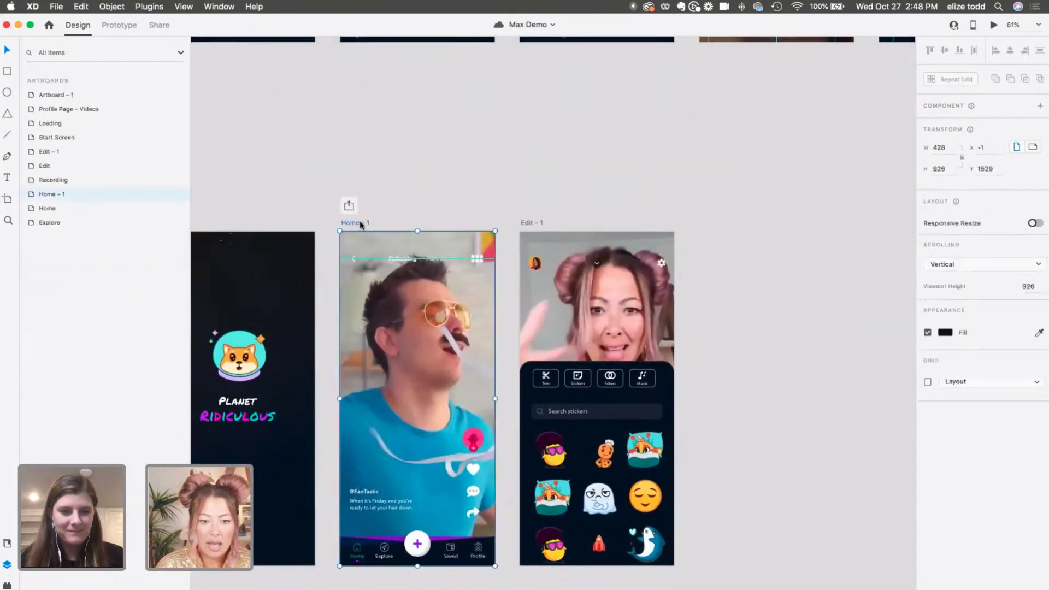
left_click(993, 26)
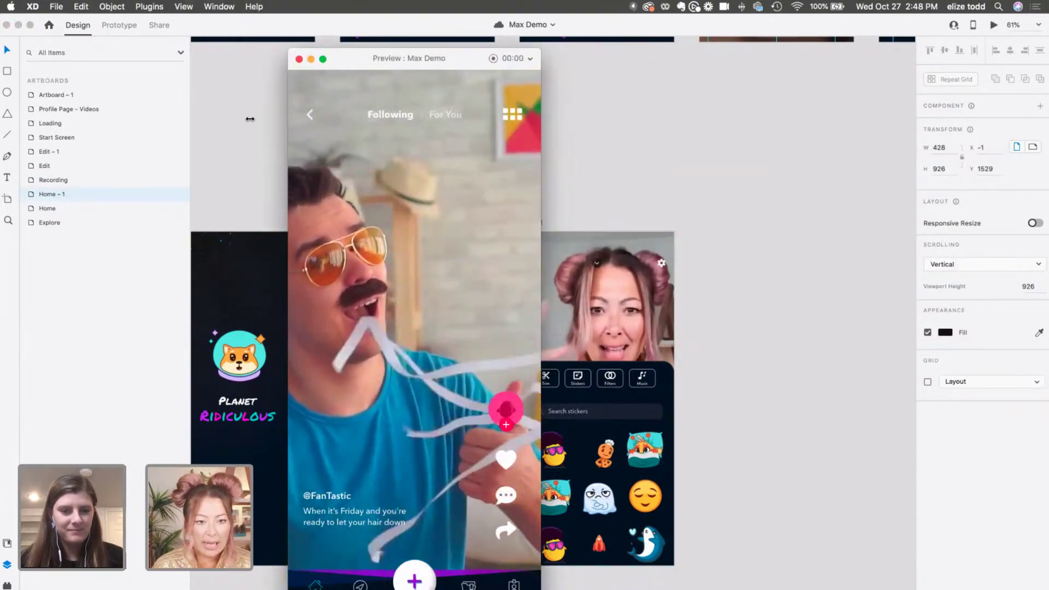
left_click(299, 59)
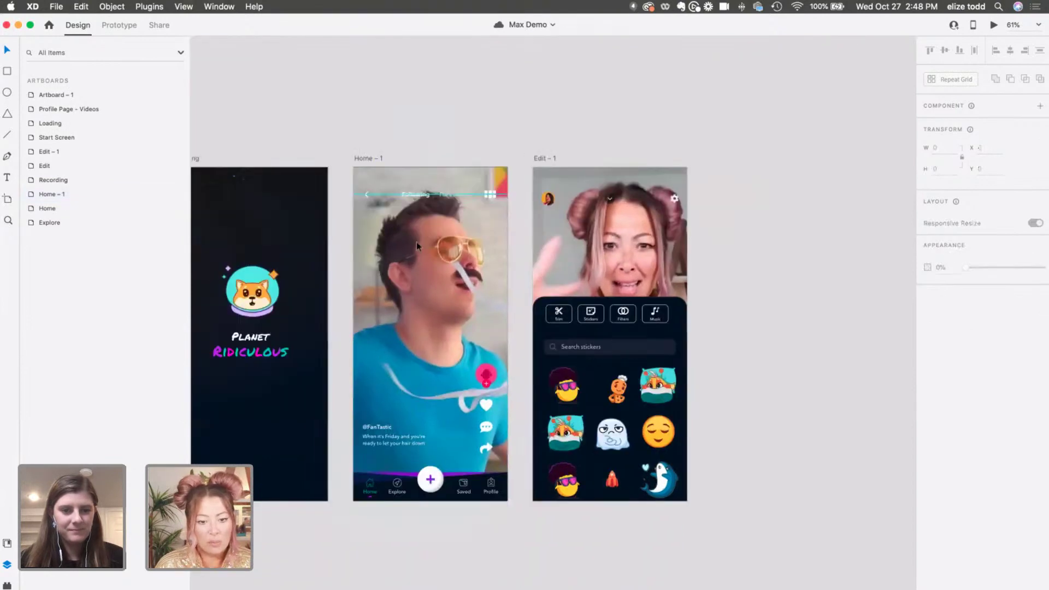
- Duplicate the Home – 1 video mask, Mask Group 1464, and place the copy directly below the original
scroll(416, 243, "down", 2)
left_click(416, 253)
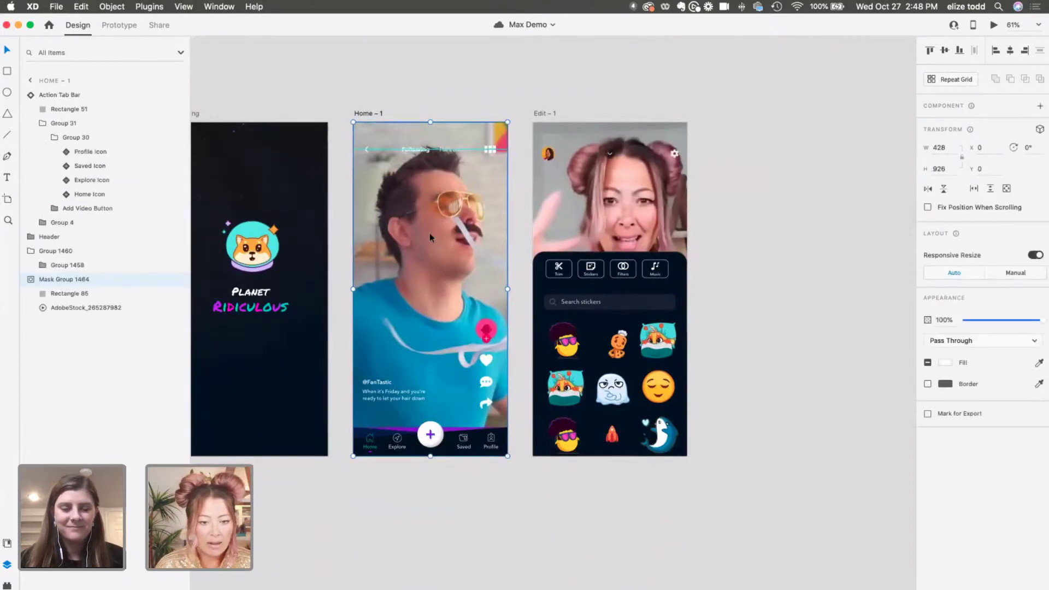
left_click_drag(423, 245, 449, 578)
key("super+z")
- Group the original video mask with its copy and place the group on Home – 1 at X 0, Y 0
left_click(449, 353)
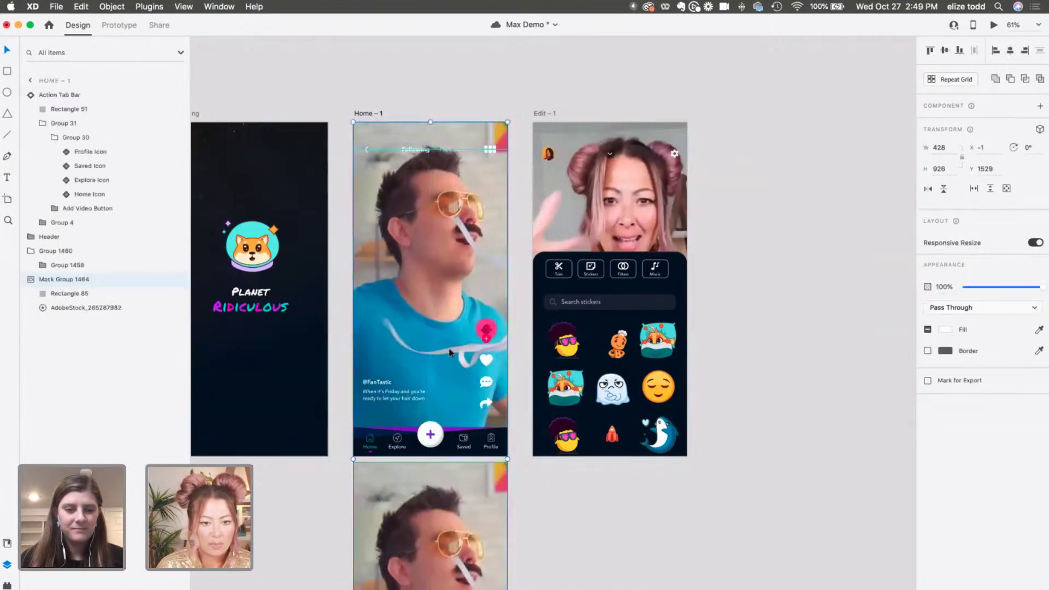
left_click(445, 526)
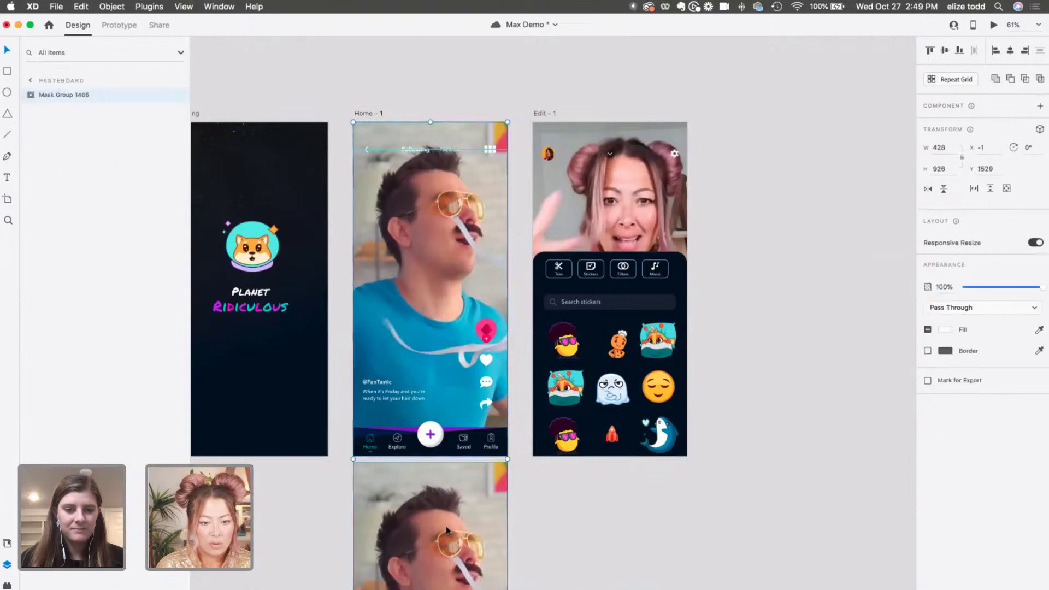
key("super+g")
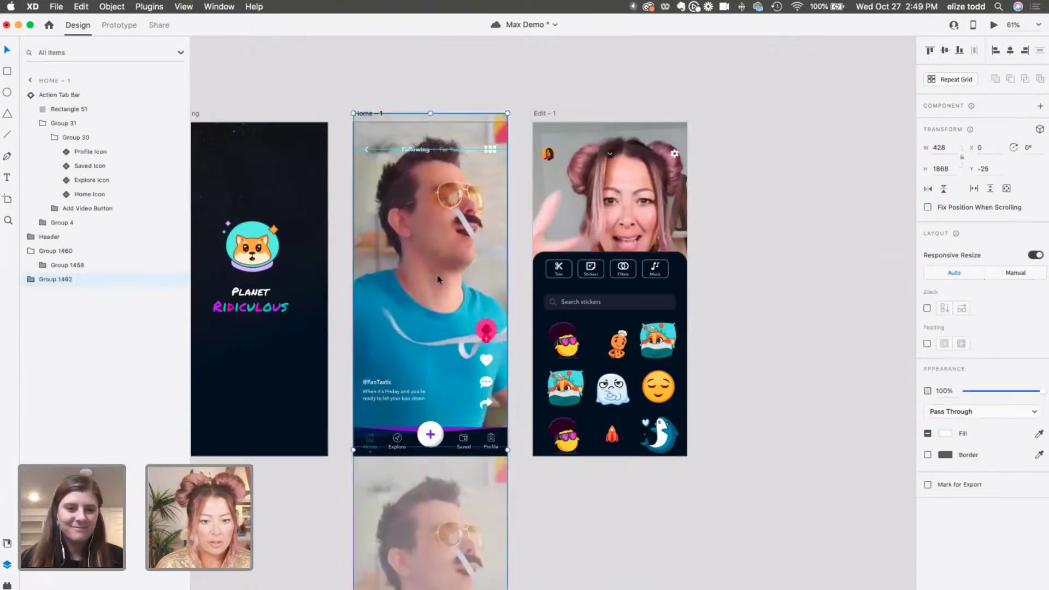
- Select the lower mask copy inside the group, switch to Finder and locate AdobeStock_267867790.mp4 in the MAX assets folder
scroll(439, 319, "down", 3)
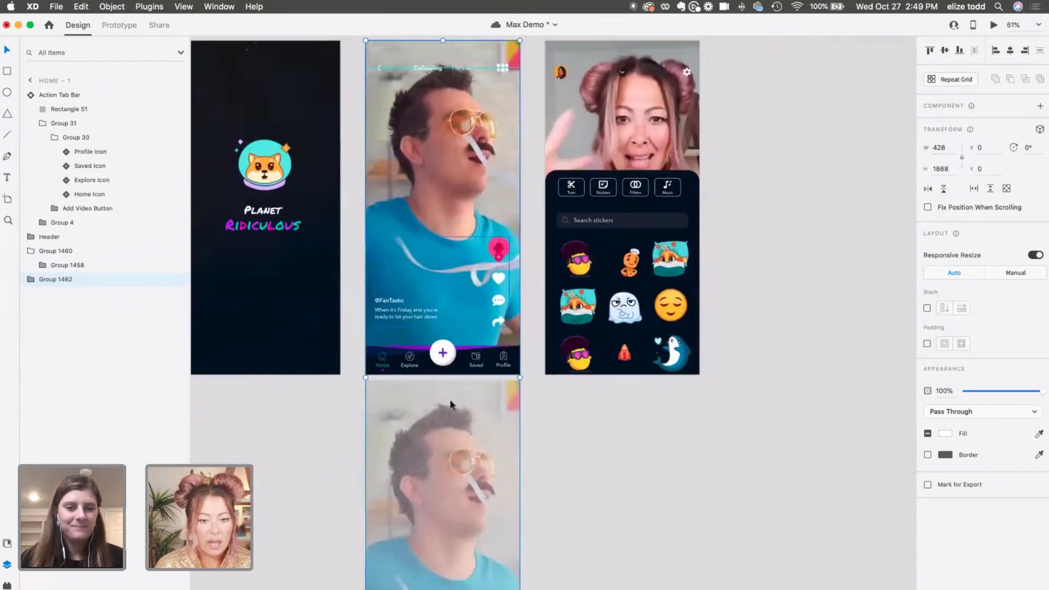
double_click(450, 444)
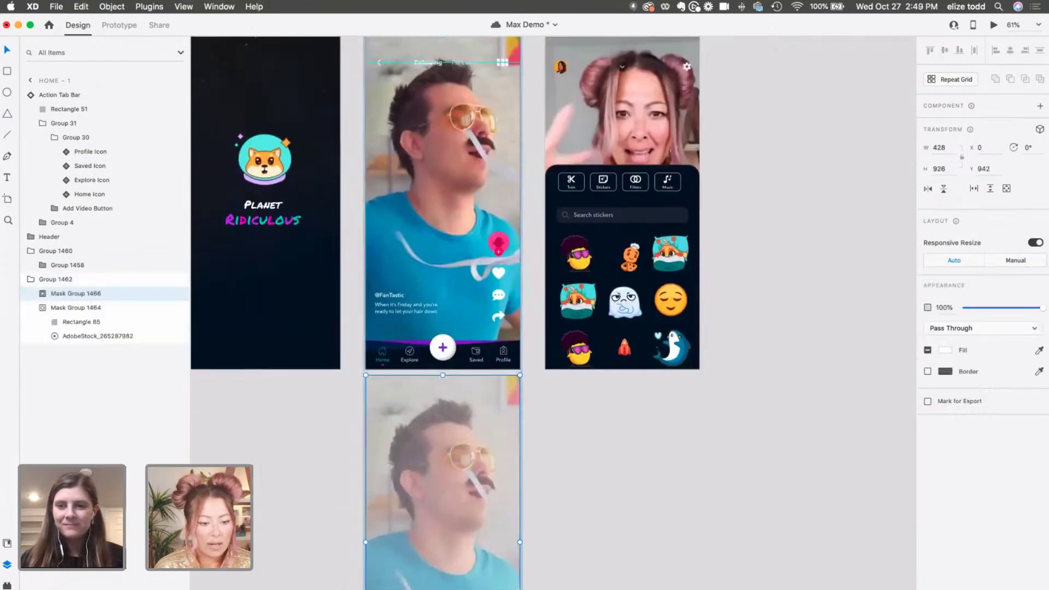
key("super+Tab")
left_click_drag(693, 402, 418, 341)
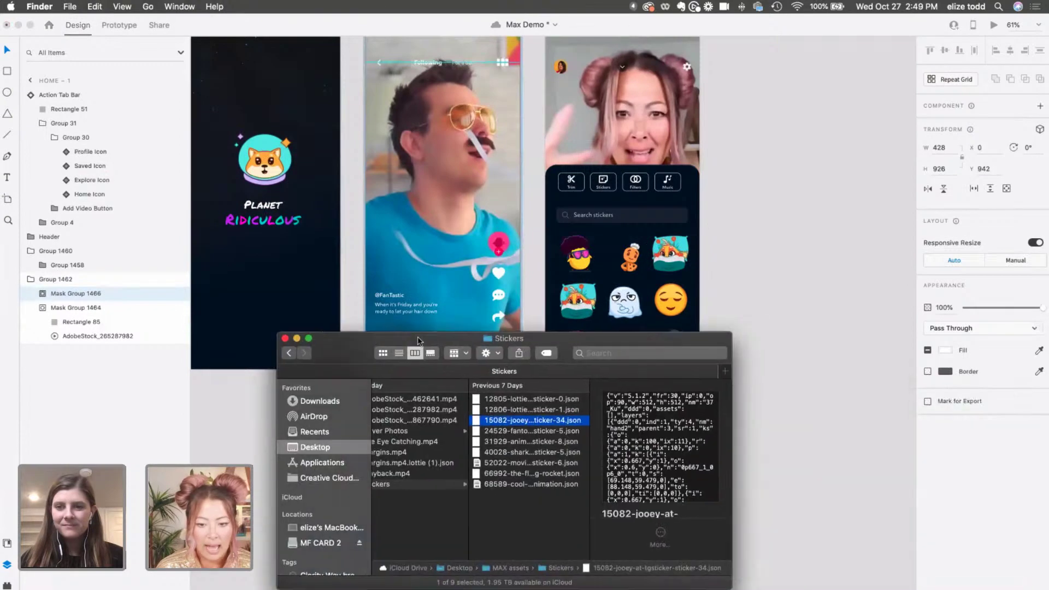
scroll(417, 421, "left", 2)
left_click(407, 421)
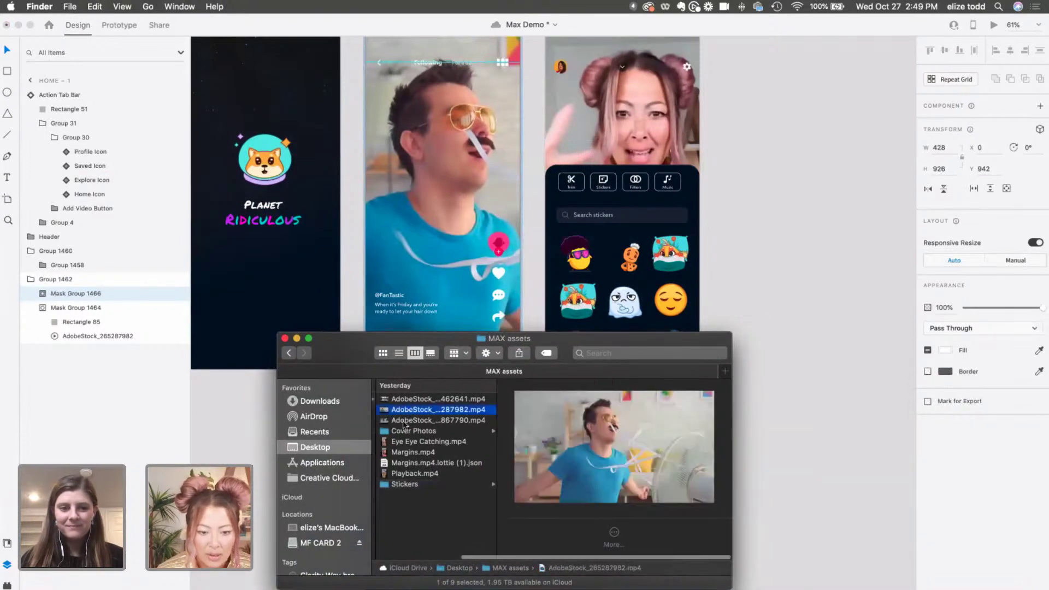
- Replace the video in the lower mask copy with AdobeStock_267867790.mp4 and deselect it
left_click_drag(326, 337, 646, 296)
left_click_drag(725, 381, 407, 449)
left_click(434, 439)
scroll(434, 439, "down", 3)
left_click(684, 421)
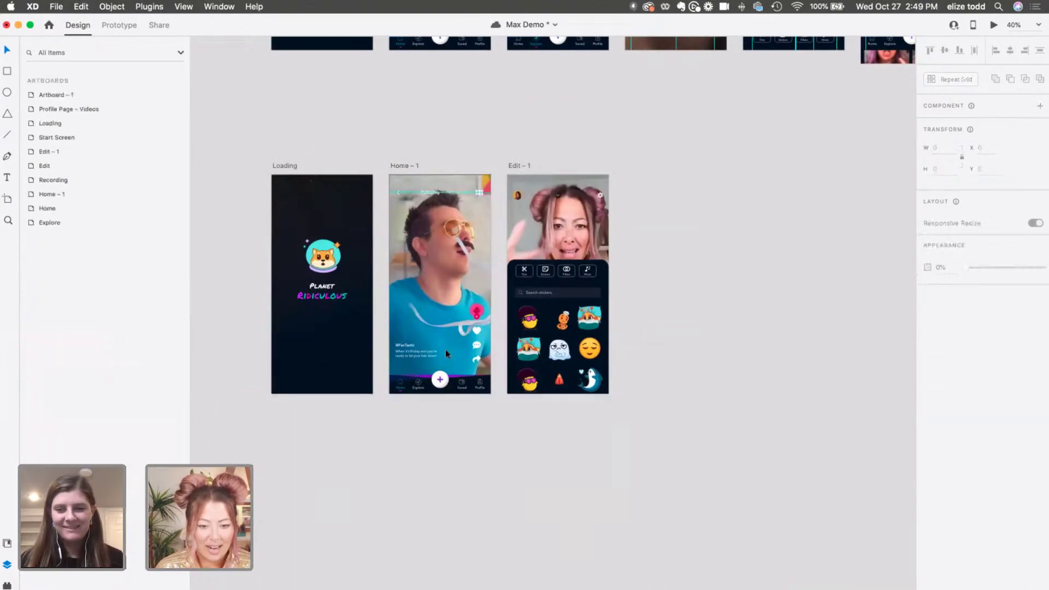
- Inspect the group of two stacked videos on Home – 1, and select the Home – 1 artboard
left_click(446, 310)
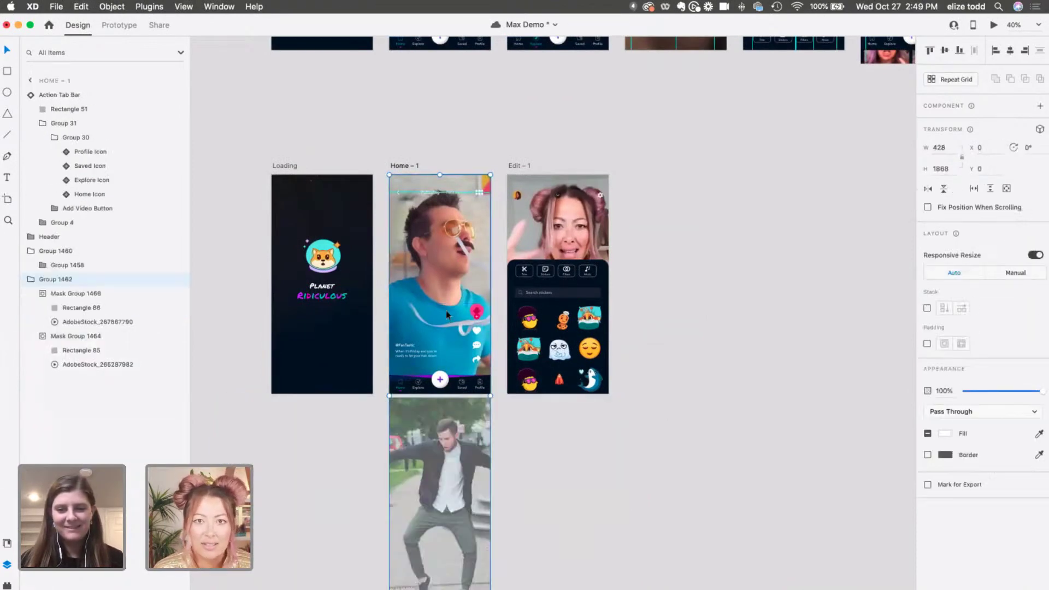
scroll(417, 345, "down", 3)
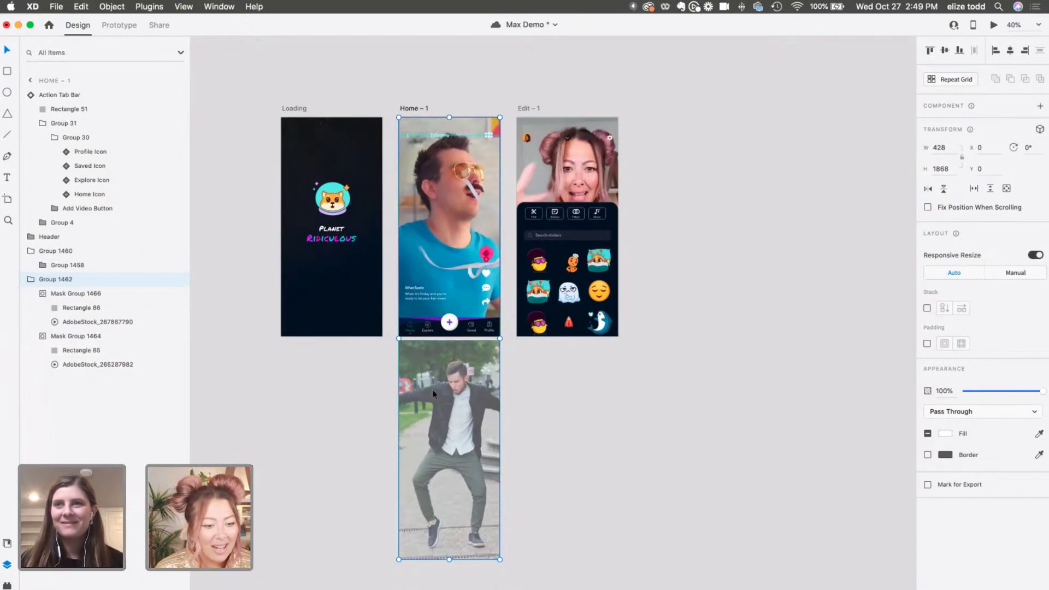
scroll(431, 389, "up", 5)
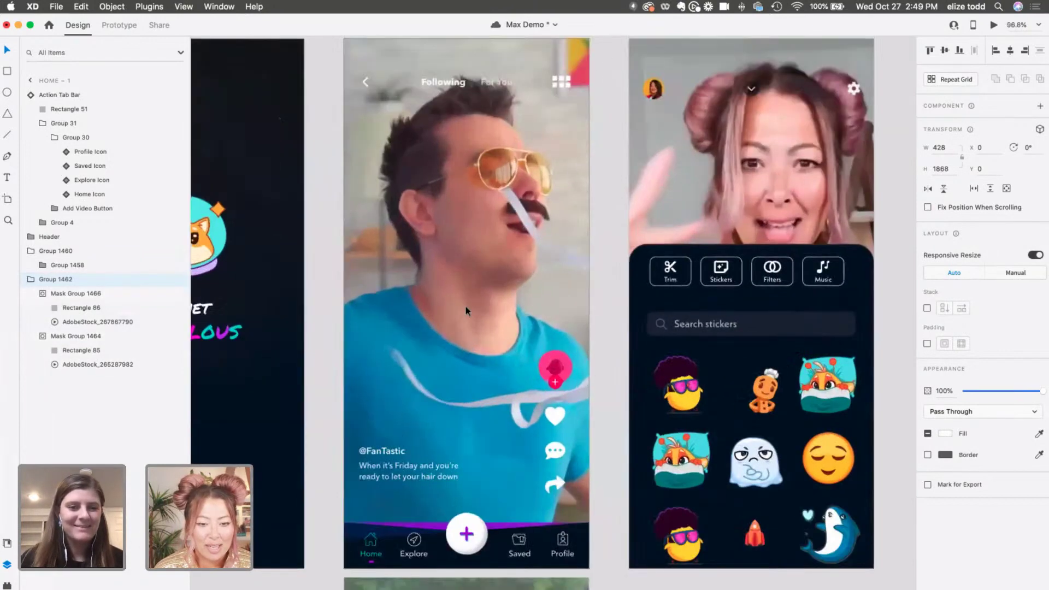
scroll(465, 311, "down", 5)
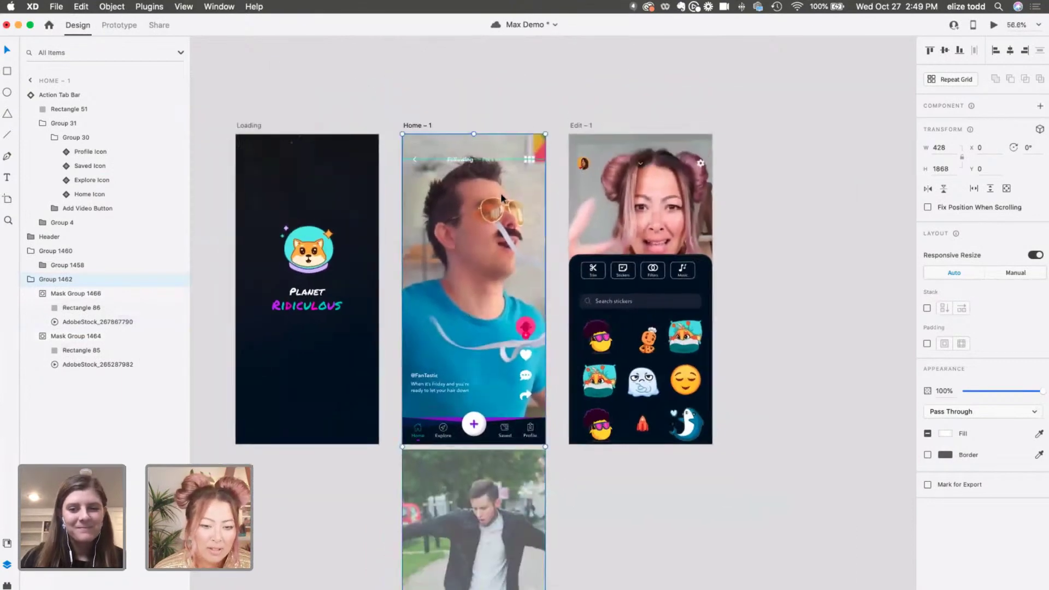
left_click(417, 125)
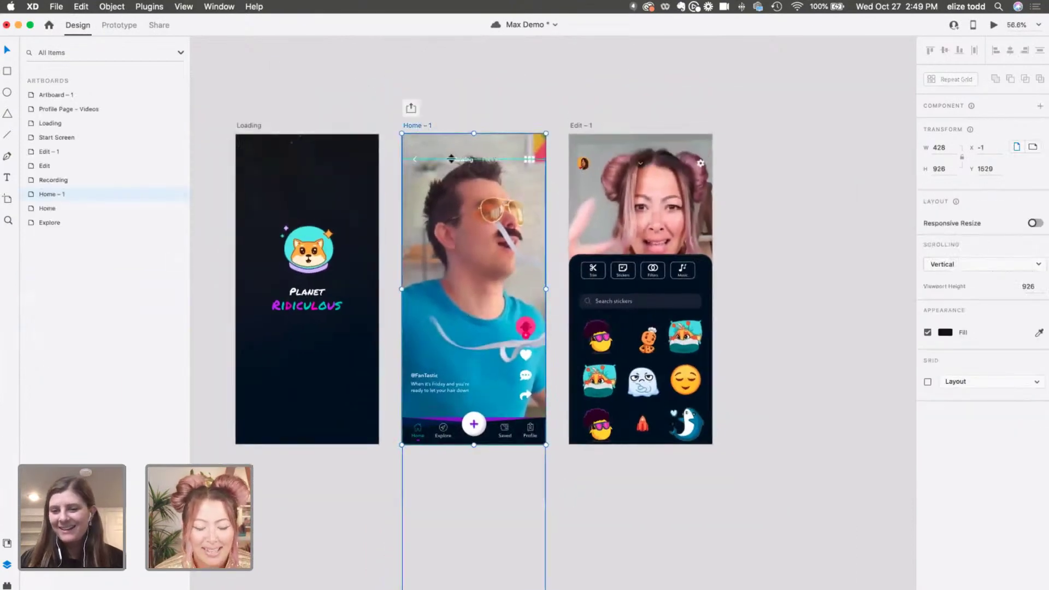
scroll(453, 141, "down", 3)
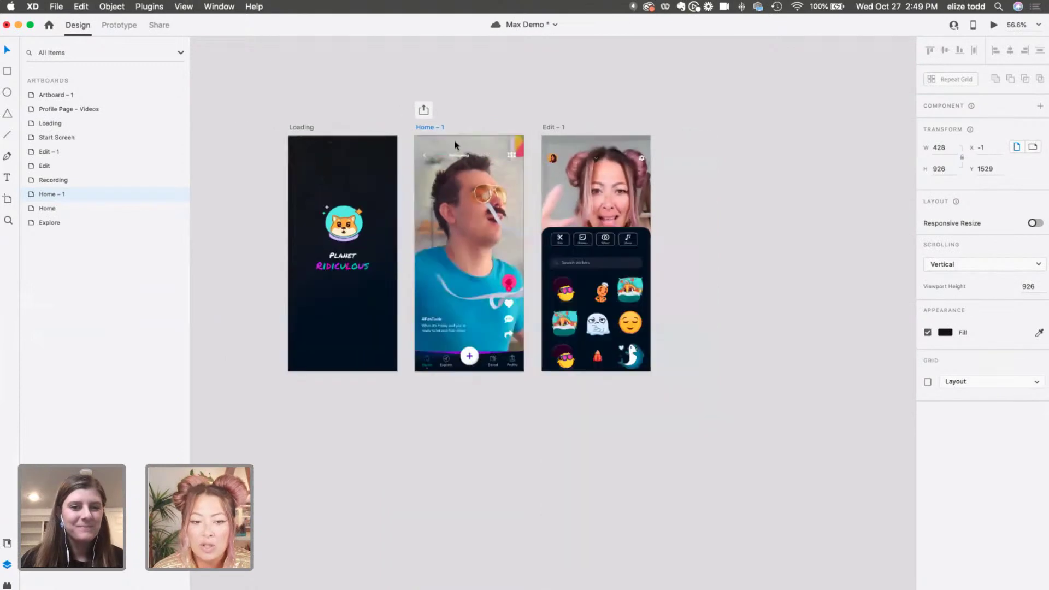
- Convert the group of two stacked videos on Home – 1 into a component and add a new state to it
left_click(468, 255)
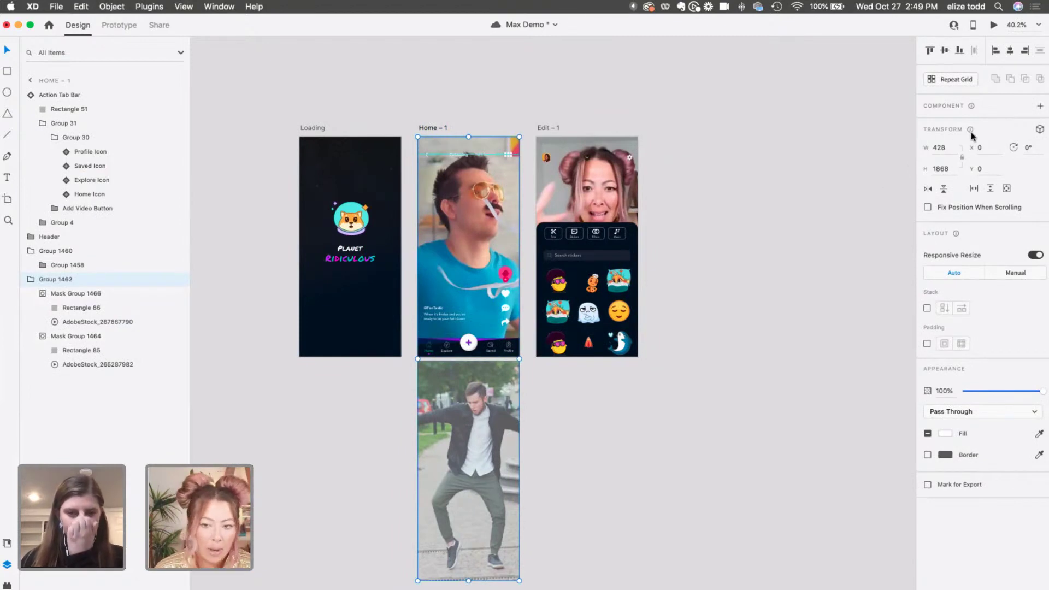
left_click(1039, 107)
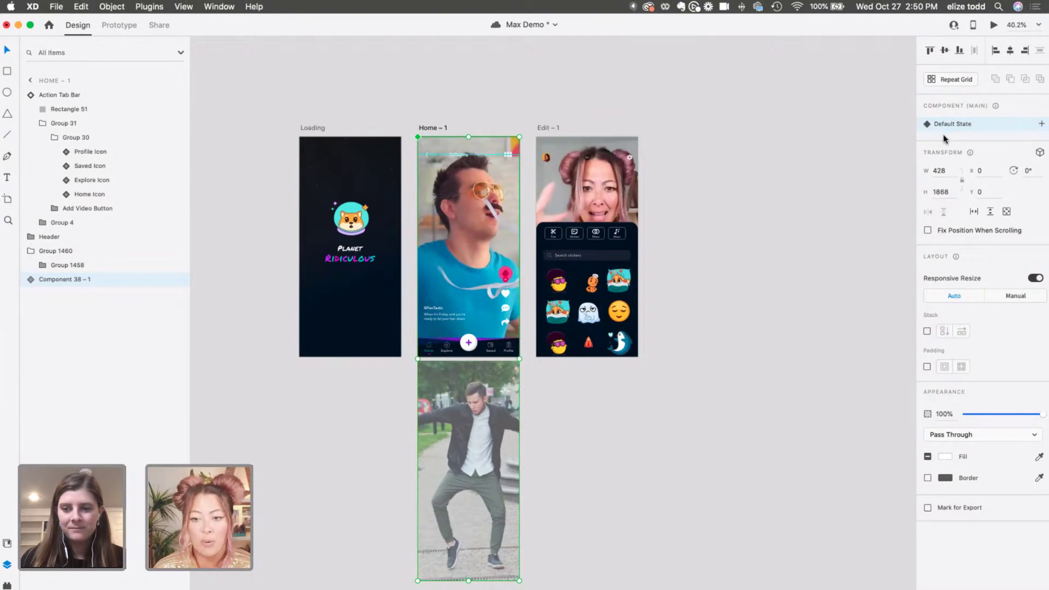
left_click(1042, 125)
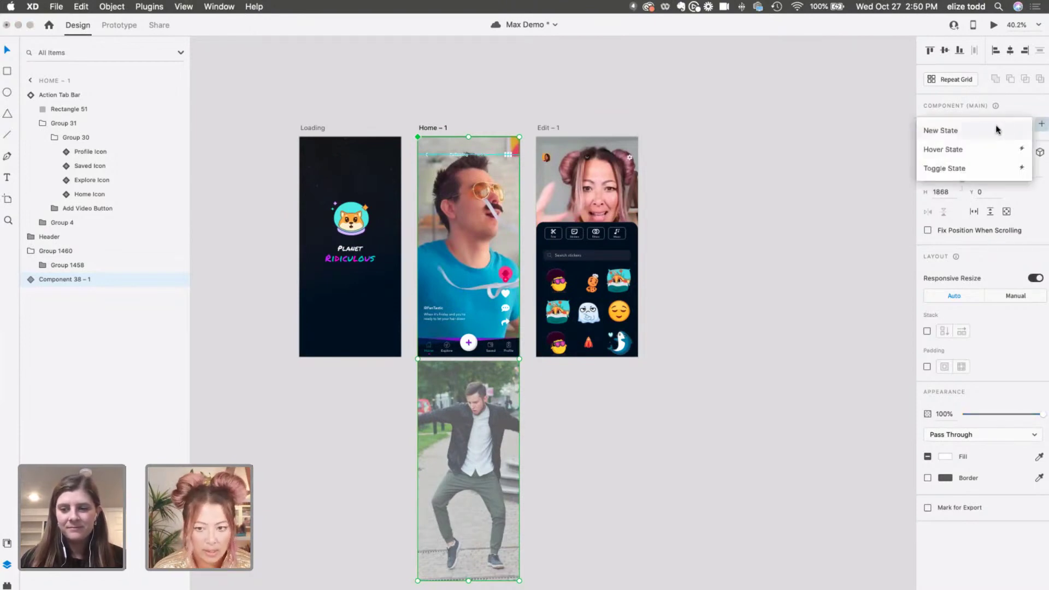
left_click(976, 131)
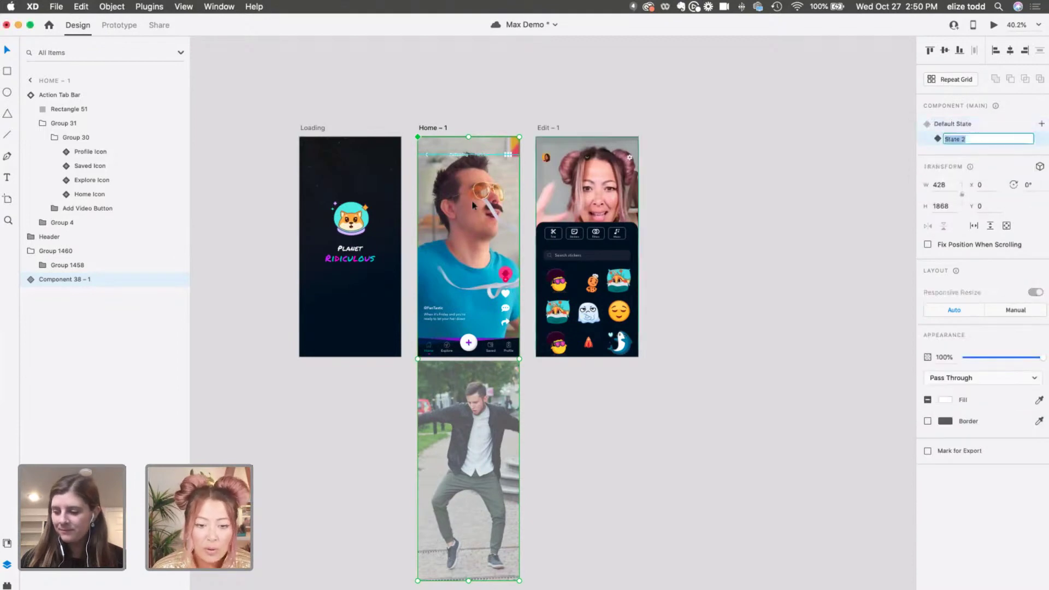
- In State 2, place the dancing-man video mask on Home – 1 at Y 0 and the blue-shirt video mask directly above it at Y -926
double_click(467, 241)
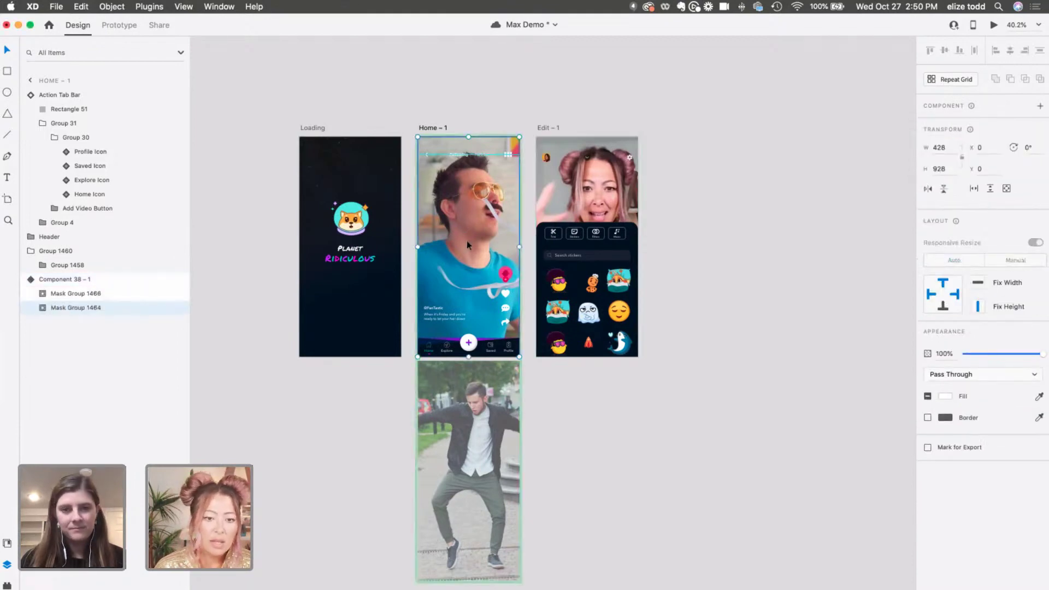
left_click_drag(466, 240, 461, 113)
left_click_drag(464, 516, 462, 296)
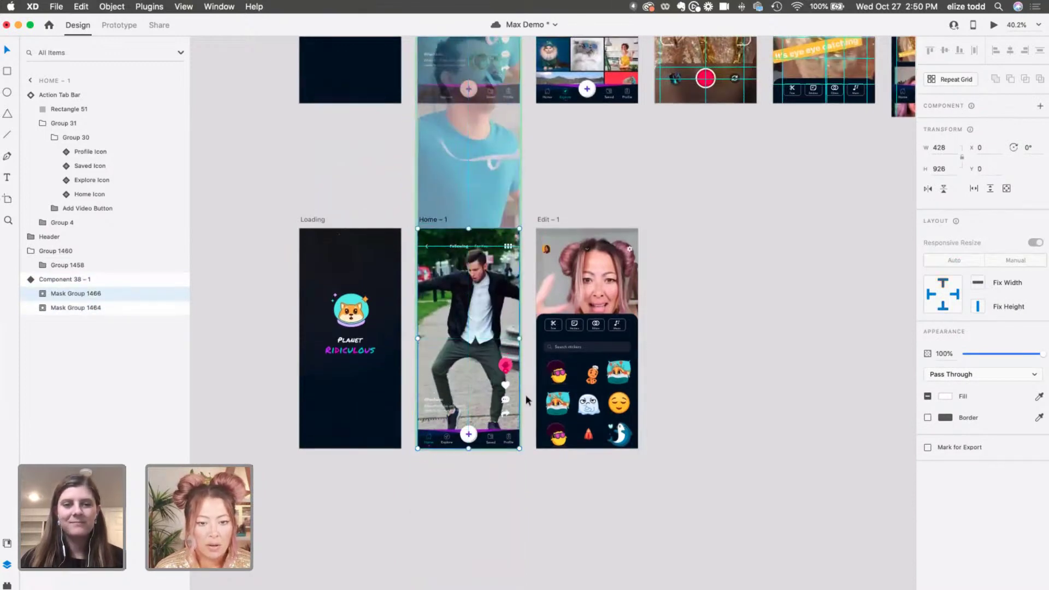
scroll(478, 254, "up", 5)
left_click(514, 228)
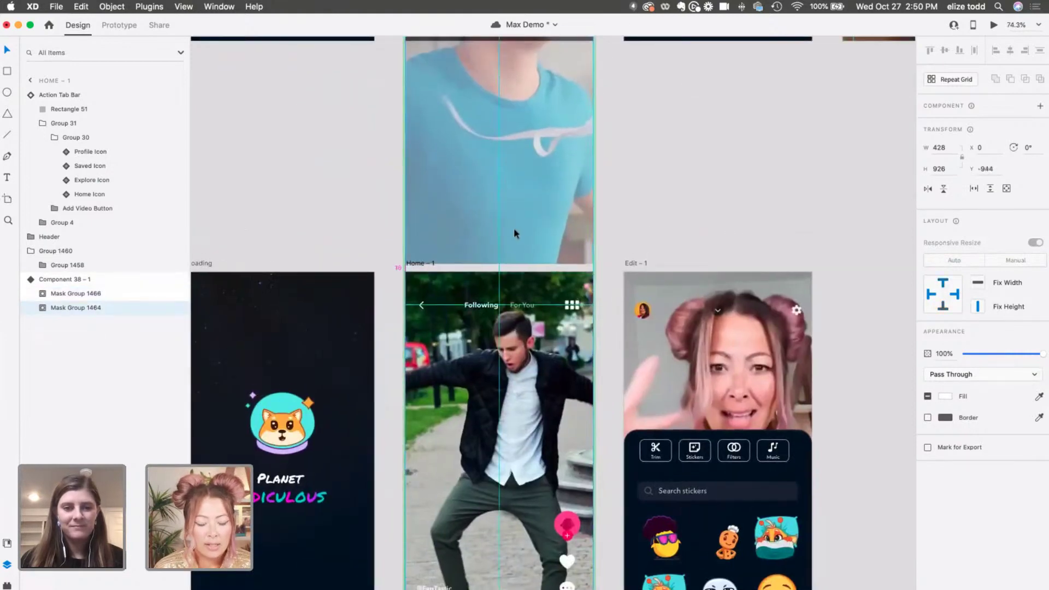
scroll(518, 352, "down", 3)
- Set the AdobeStock_267867790 video inside its mask in State 2 to play automatically
left_click(493, 392)
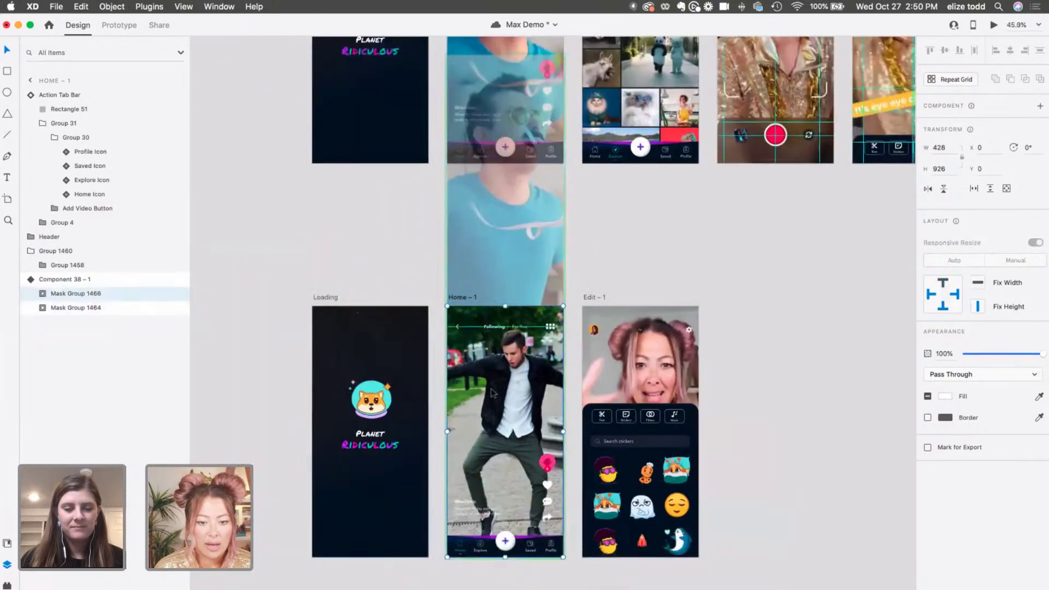
left_click(43, 294)
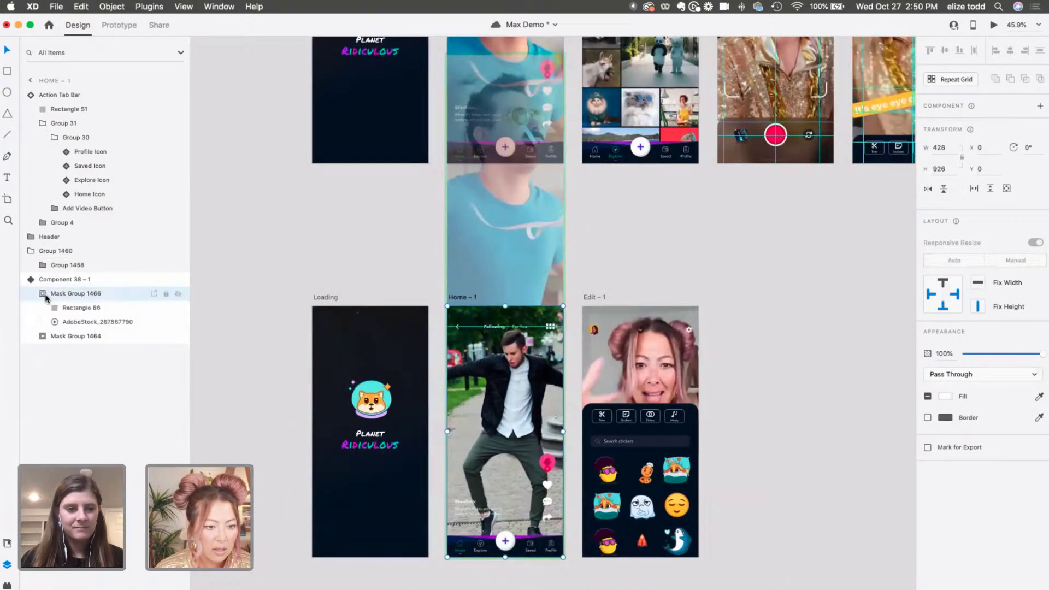
left_click(86, 324)
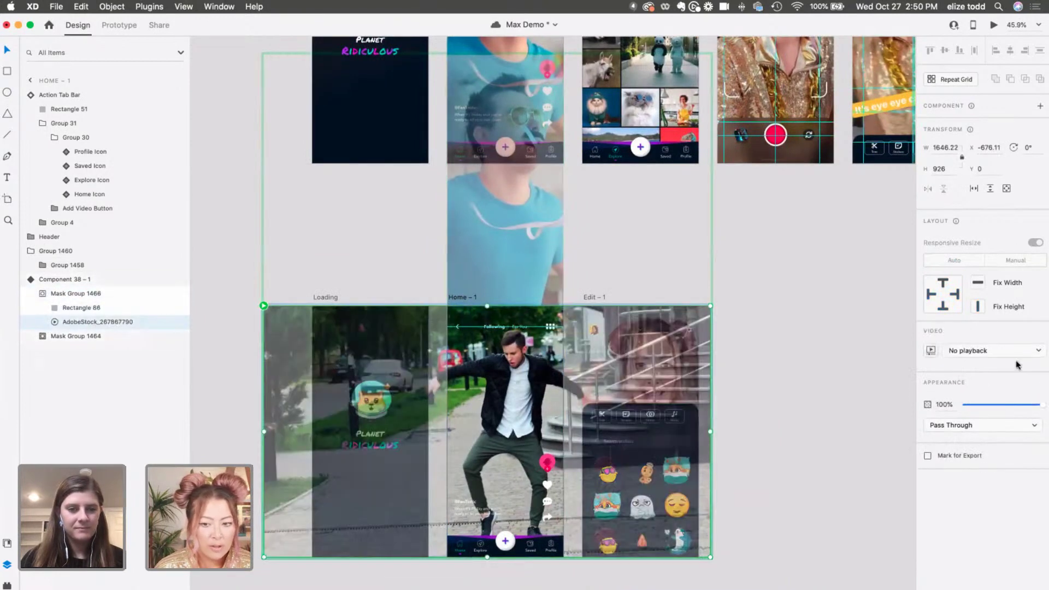
left_click(978, 352)
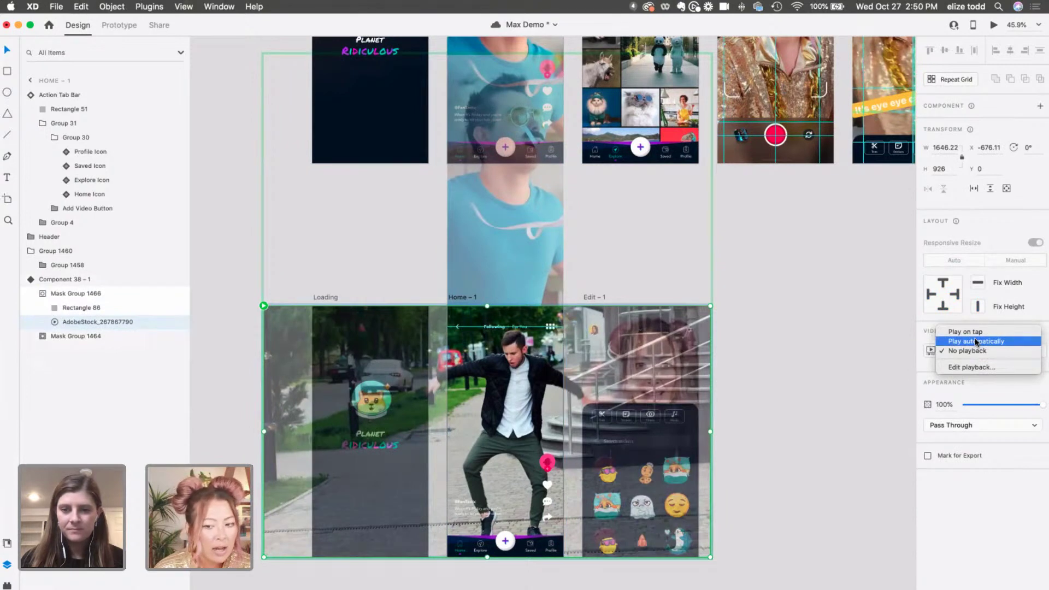
left_click(976, 342)
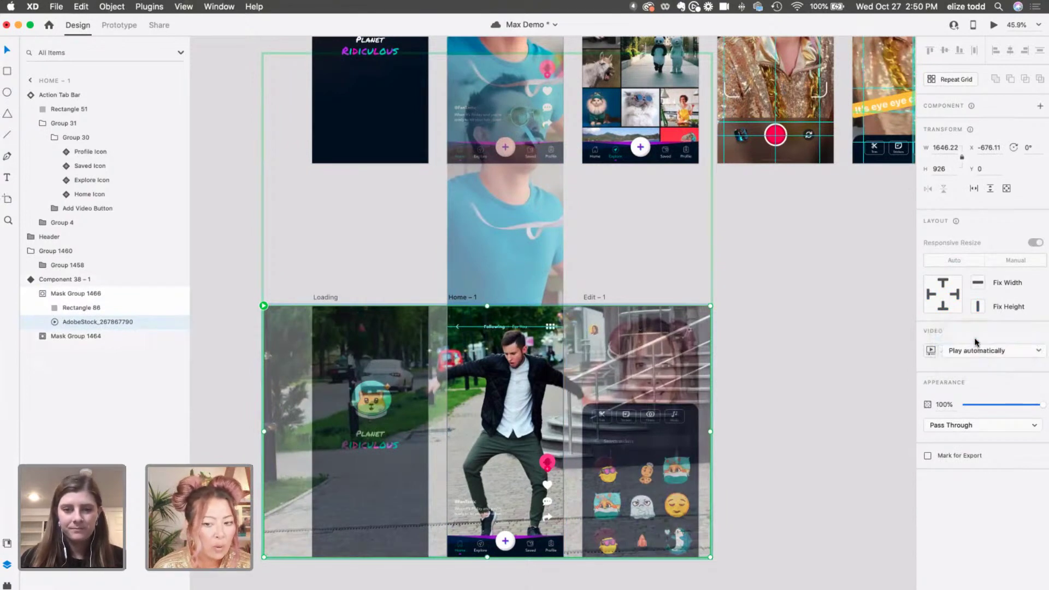
- Check the playback setting of the AdobeStock_265287982 video above Home – 1 in State 2, and deselect it
left_click(490, 264)
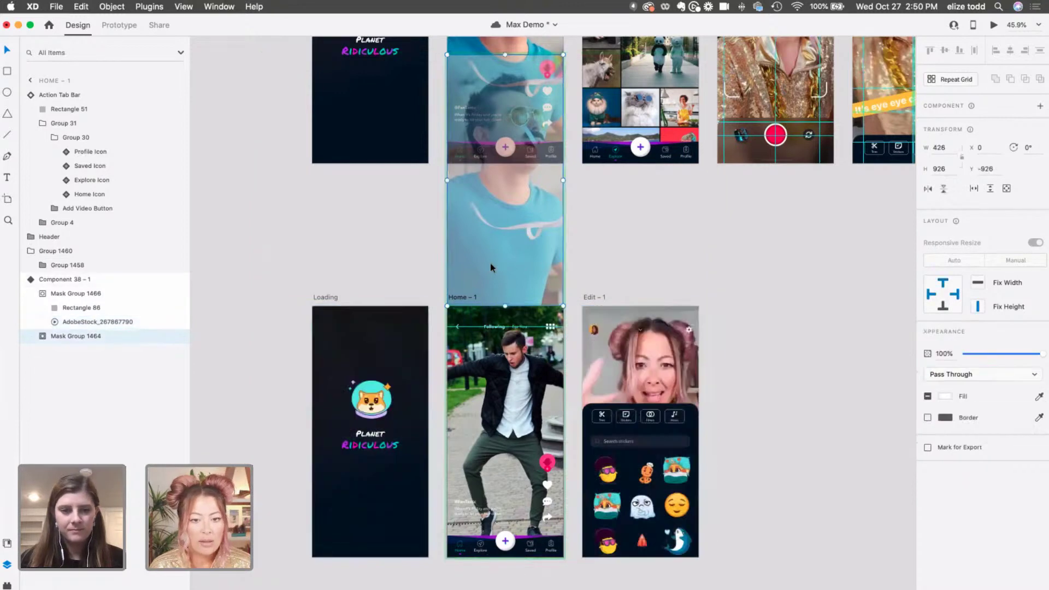
double_click(490, 266)
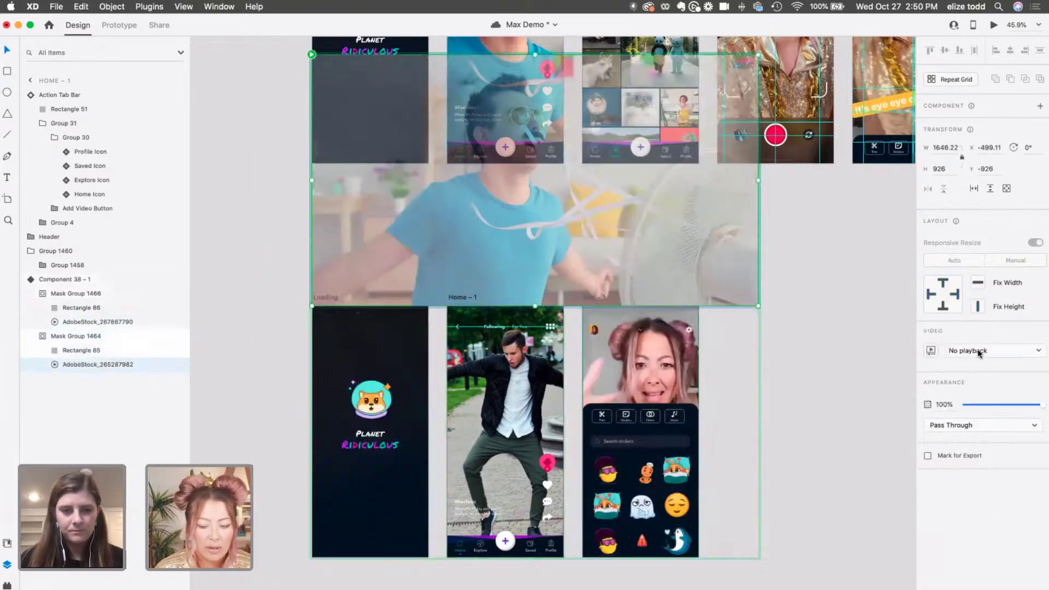
left_click(873, 359)
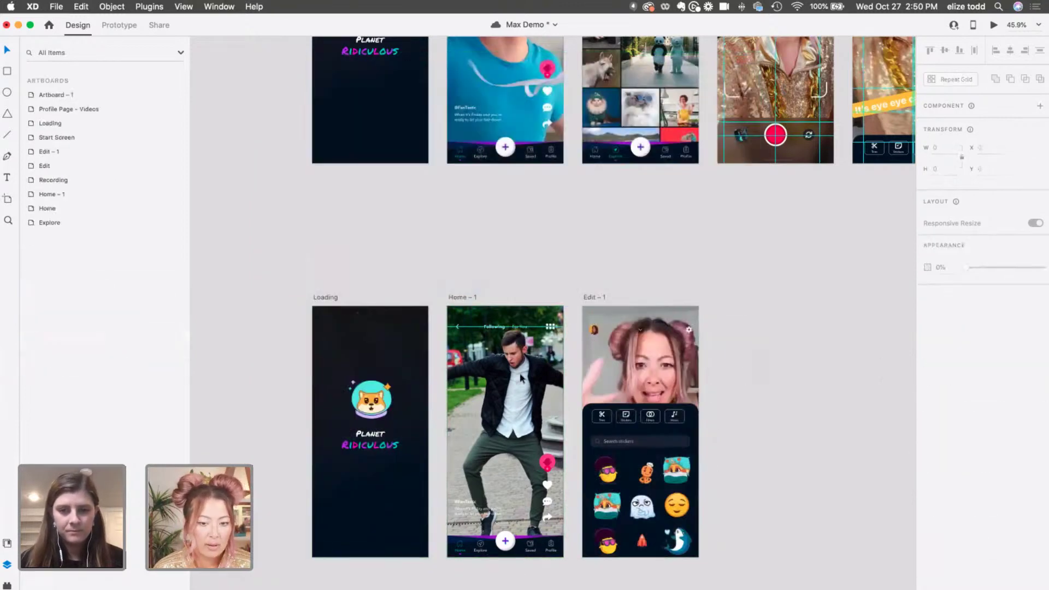
- Switch the video component to its Default State and check the playback setting of AdobeStock_265287982
left_click(524, 393)
left_click(963, 125)
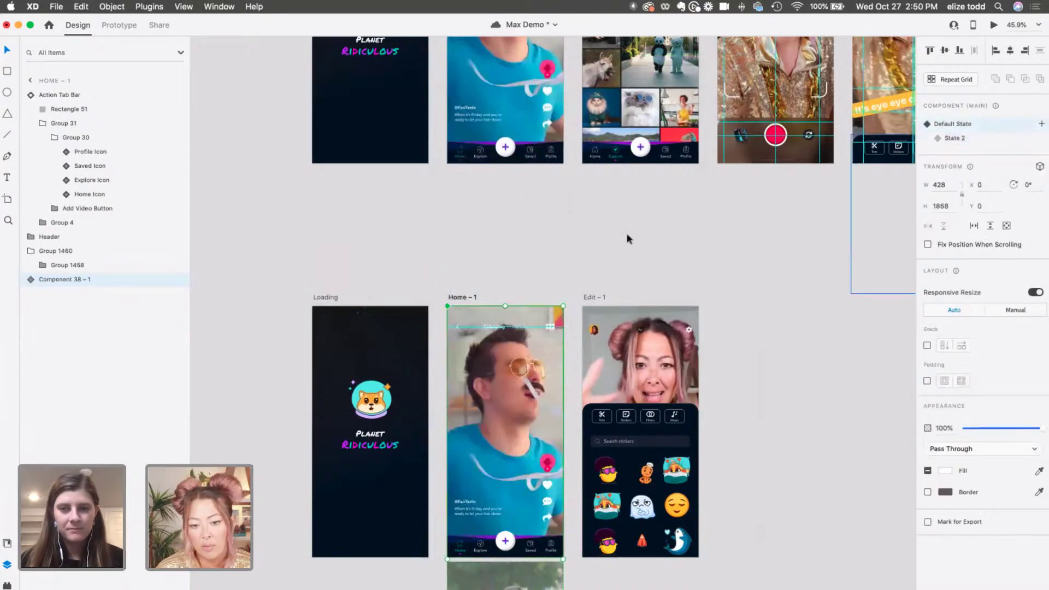
double_click(525, 411)
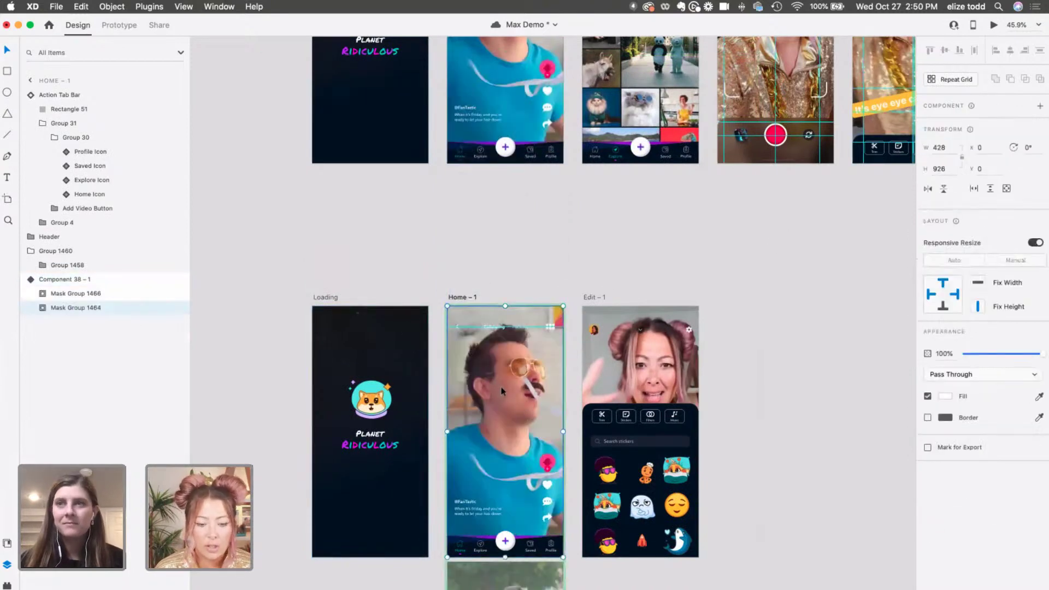
double_click(503, 392)
left_click(87, 335)
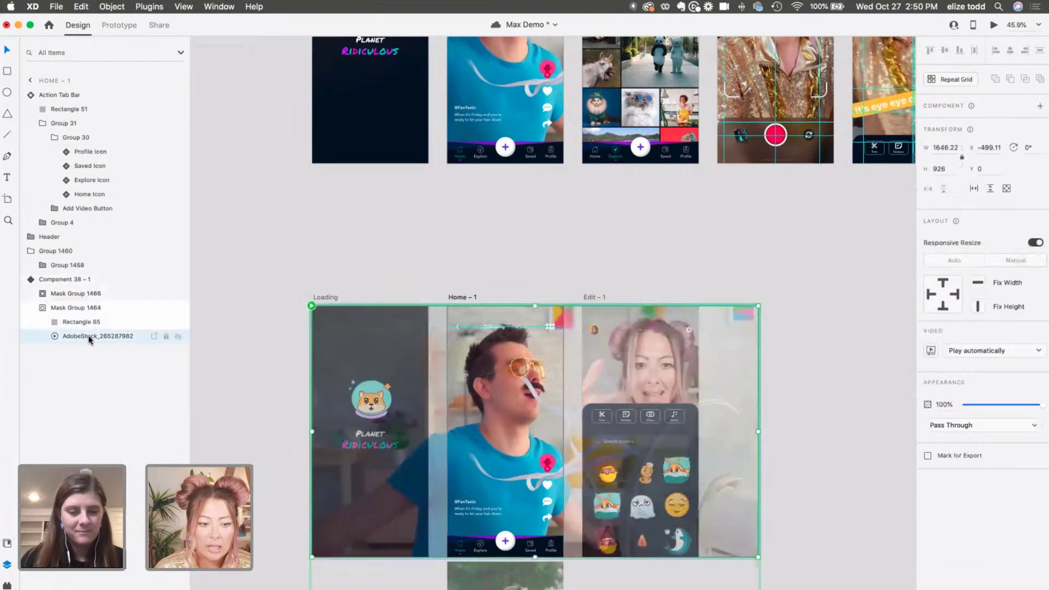
- Set the lower AdobeStock_267867790 video to No playback in the Default State and deselect it
scroll(636, 399, "down", 5)
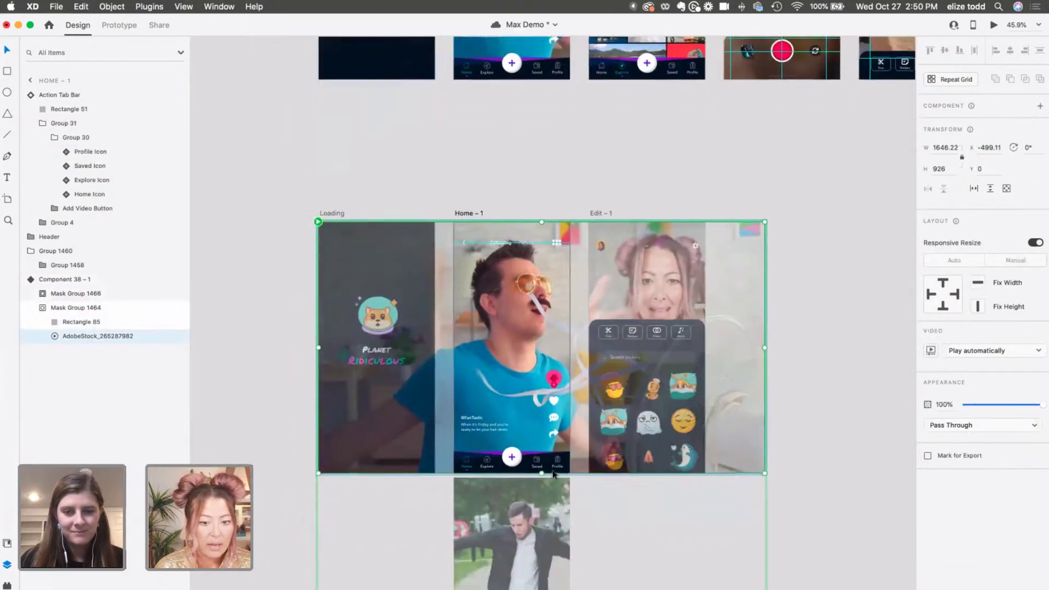
double_click(512, 524)
left_click(105, 325)
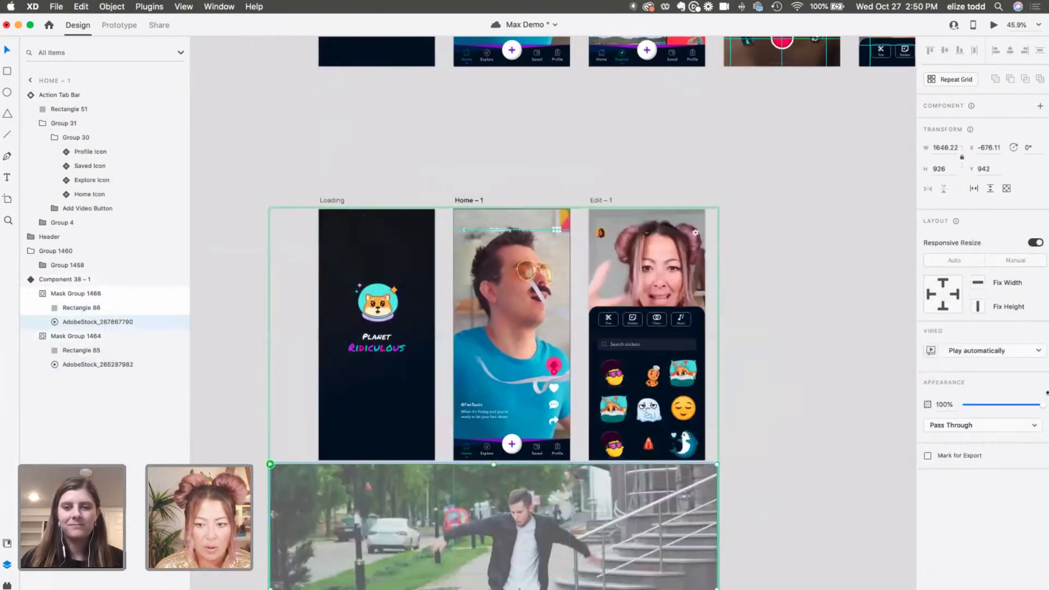
left_click(979, 350)
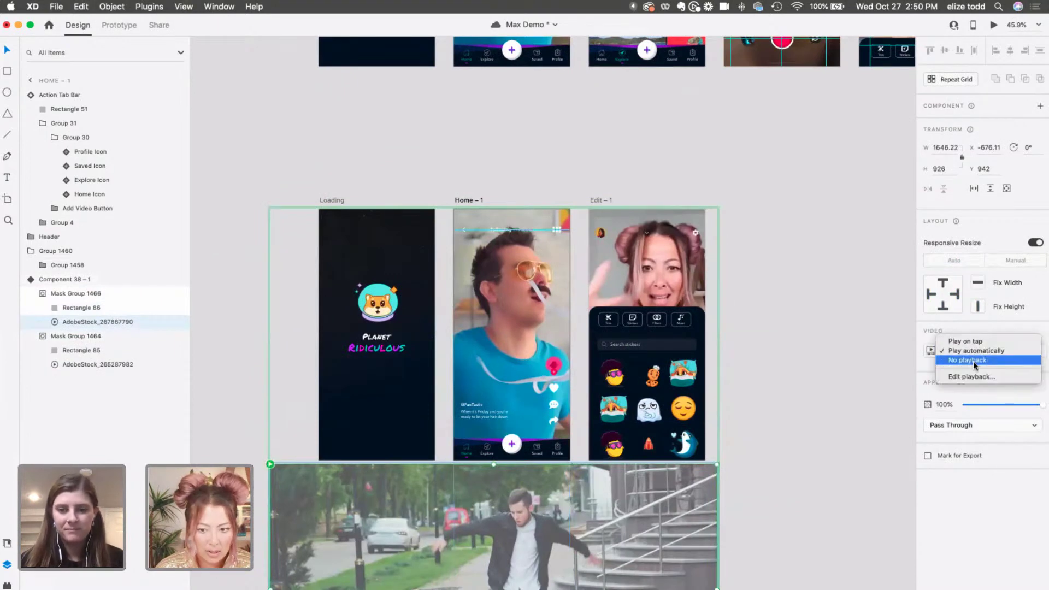
left_click(964, 363)
left_click(784, 325)
scroll(511, 248, "down", 3)
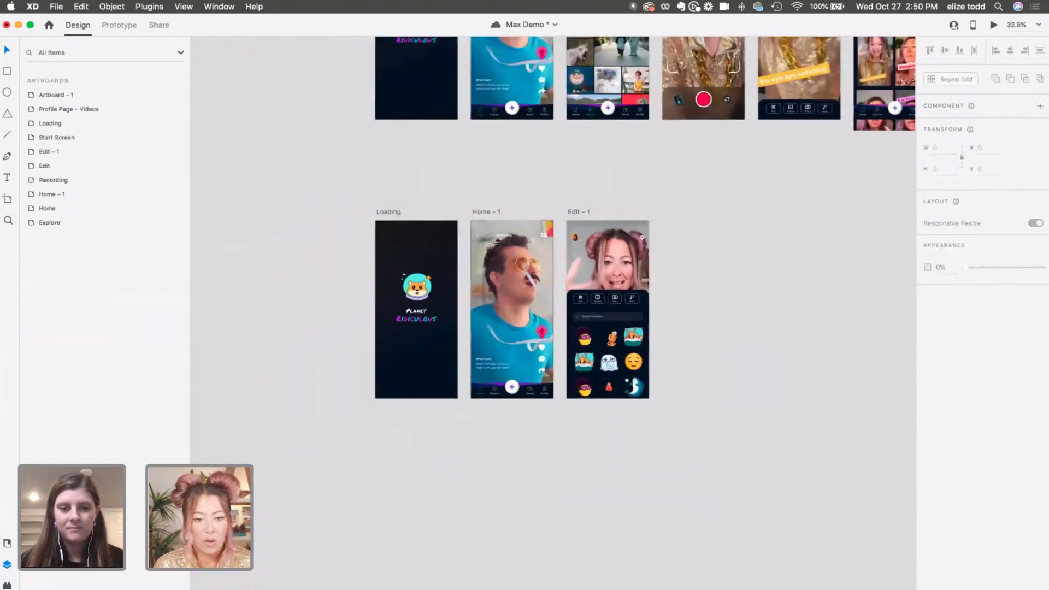
- Compare the video component's two states, preview Home – 1 with the Default State, and close the preview
left_click(493, 248)
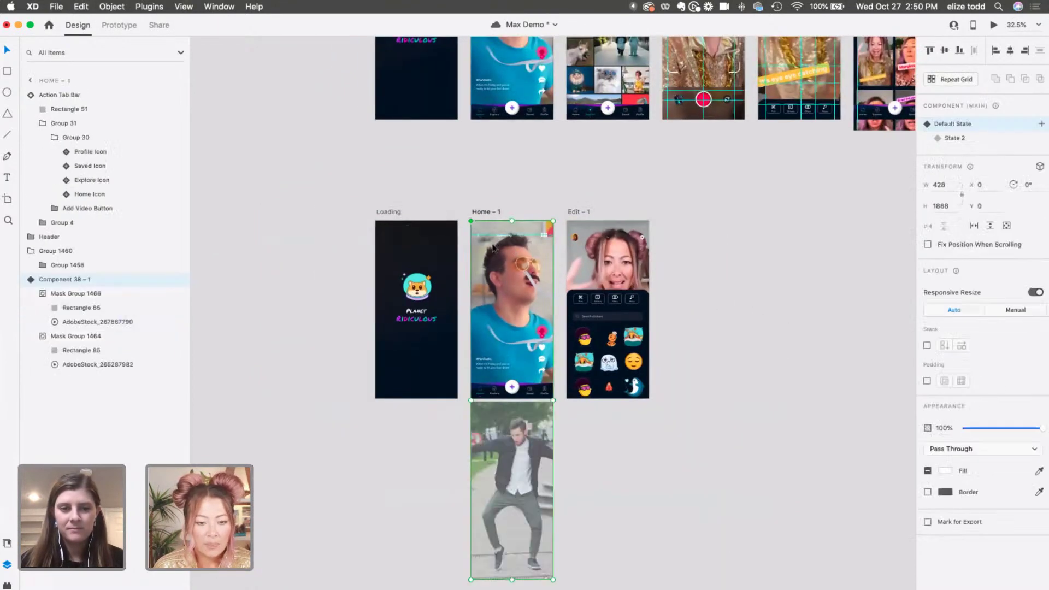
left_click(965, 140)
left_click(965, 125)
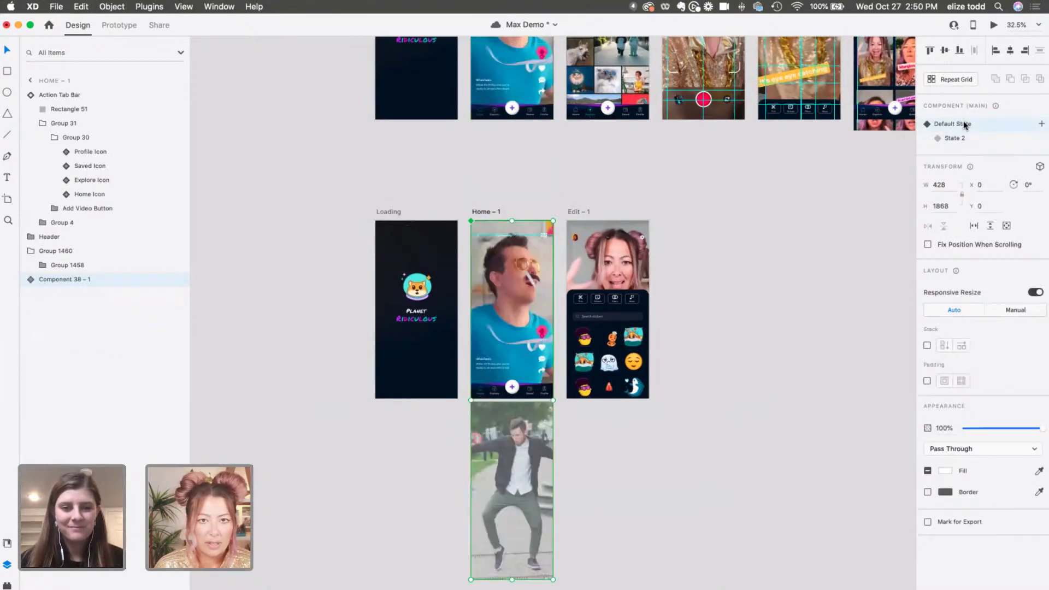
left_click(993, 24)
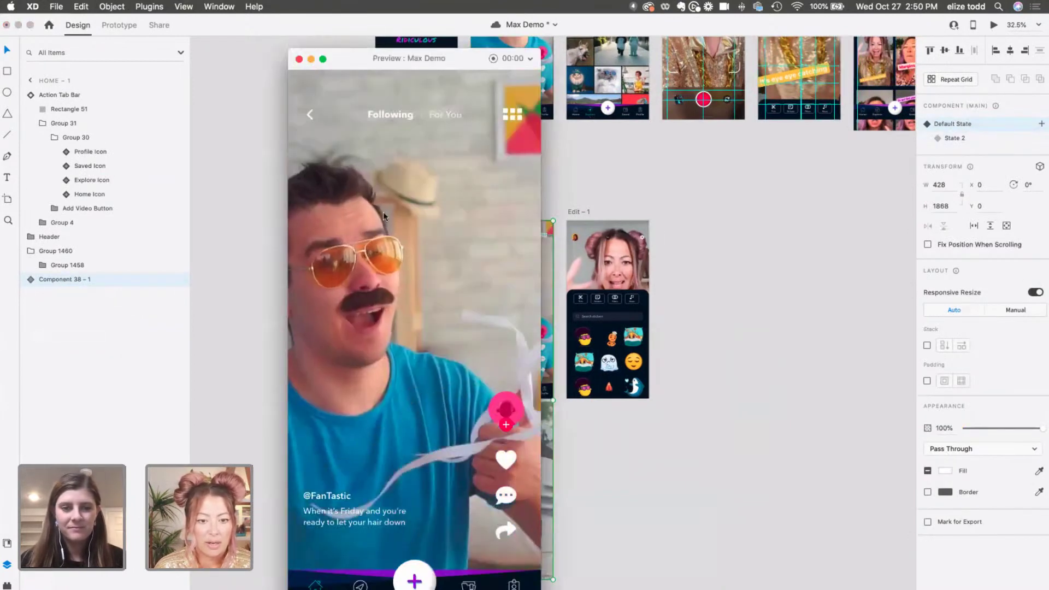
key("super+w")
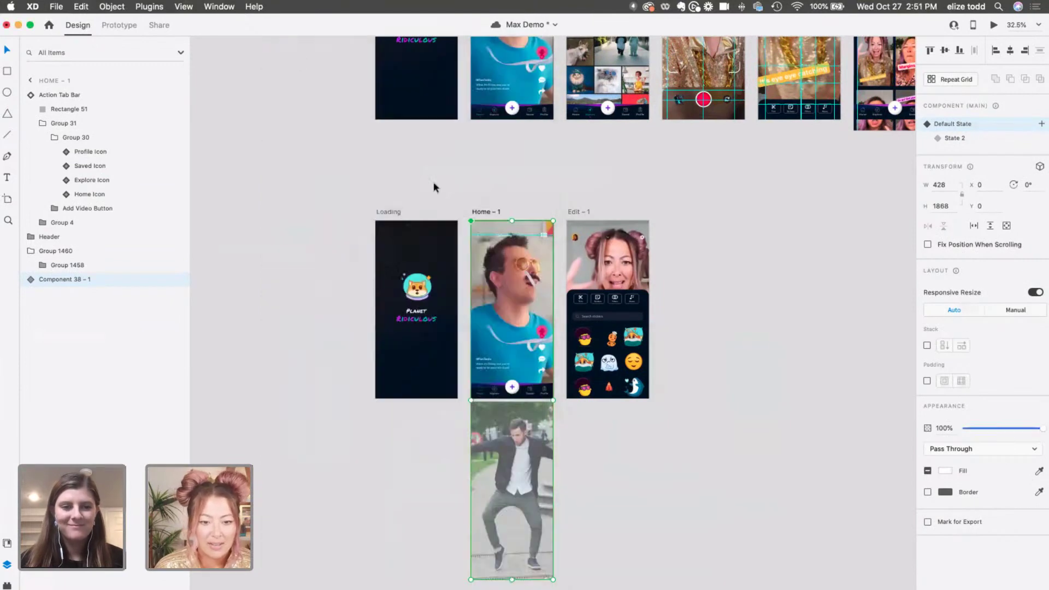
- Preview Home – 1 with the video component in State 2, and close the preview
left_click(987, 138)
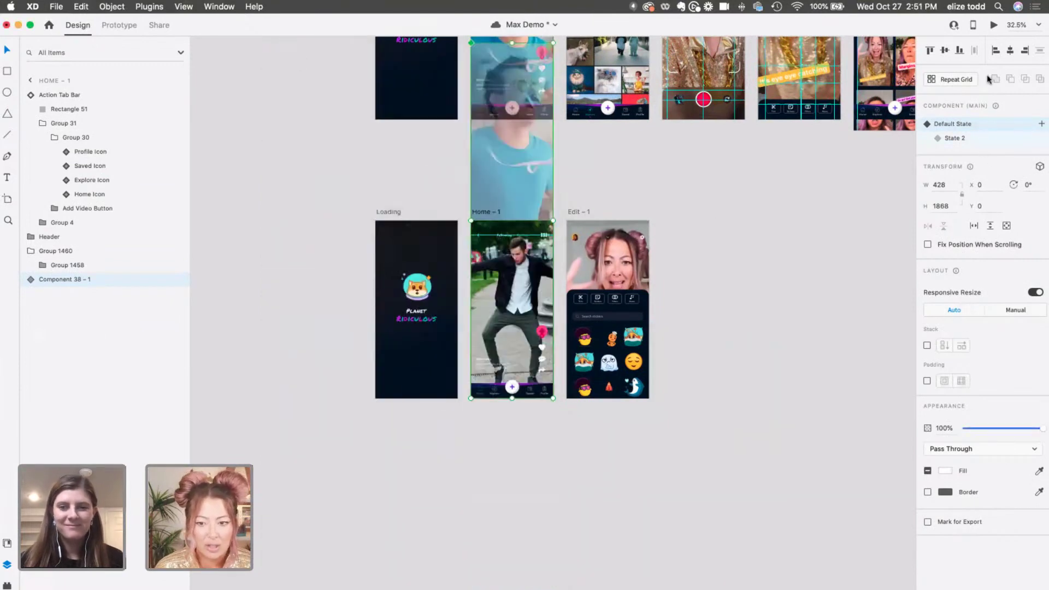
left_click(994, 25)
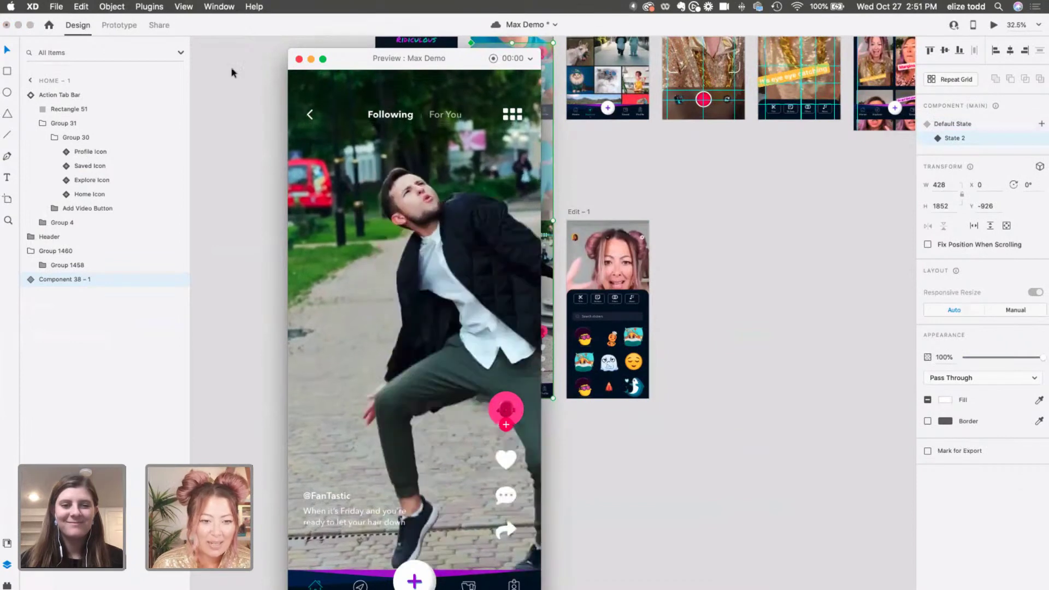
left_click(298, 59)
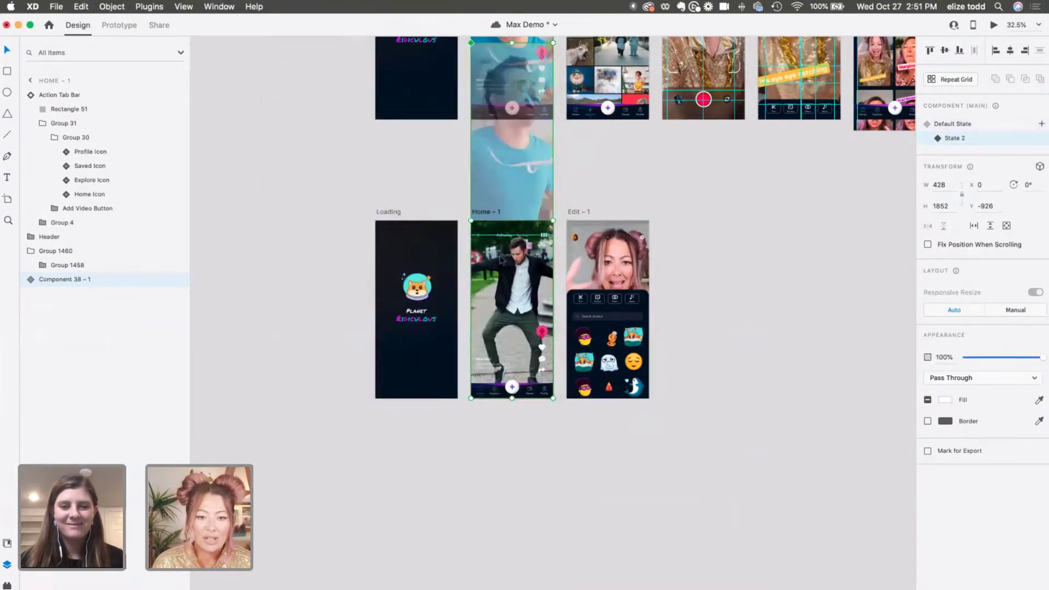
- Return the component to its Default State and, in Prototype mode, add an End of Playback interaction to the AdobeStock_265287982 video
left_click(961, 124)
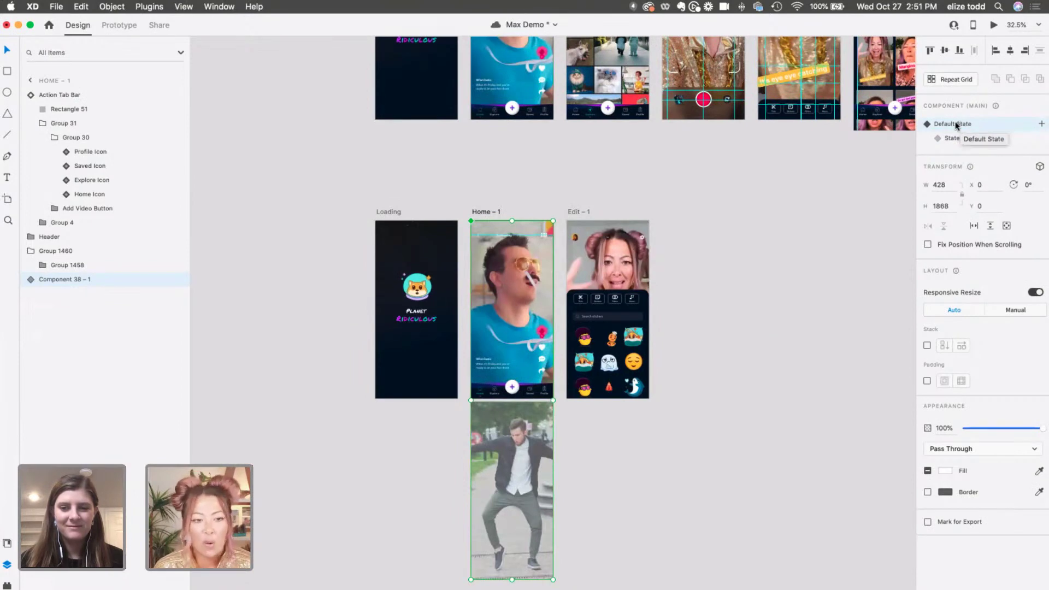
left_click(119, 25)
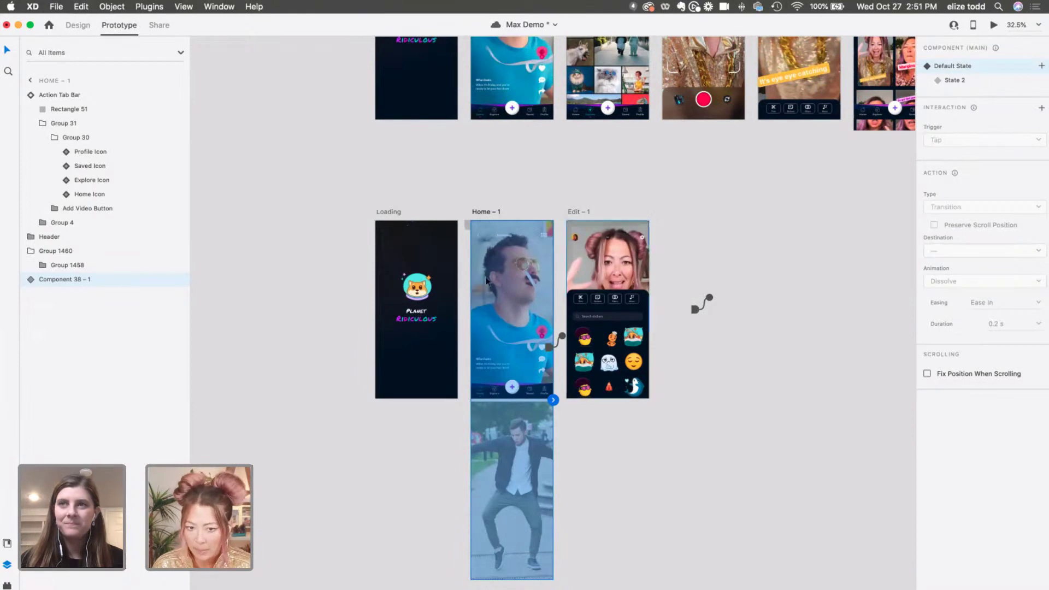
double_click(503, 282)
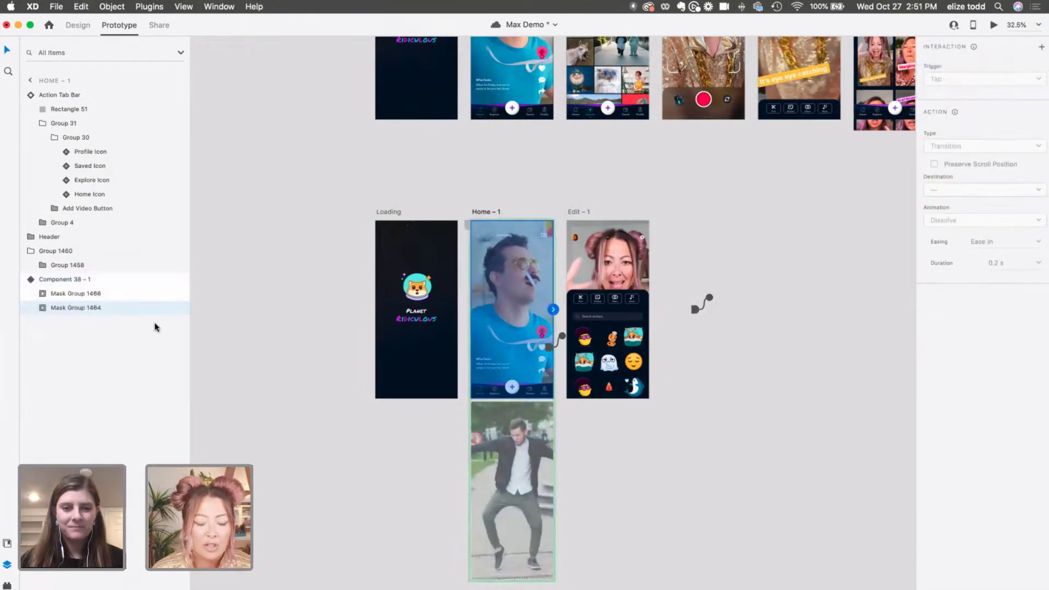
left_click(44, 309)
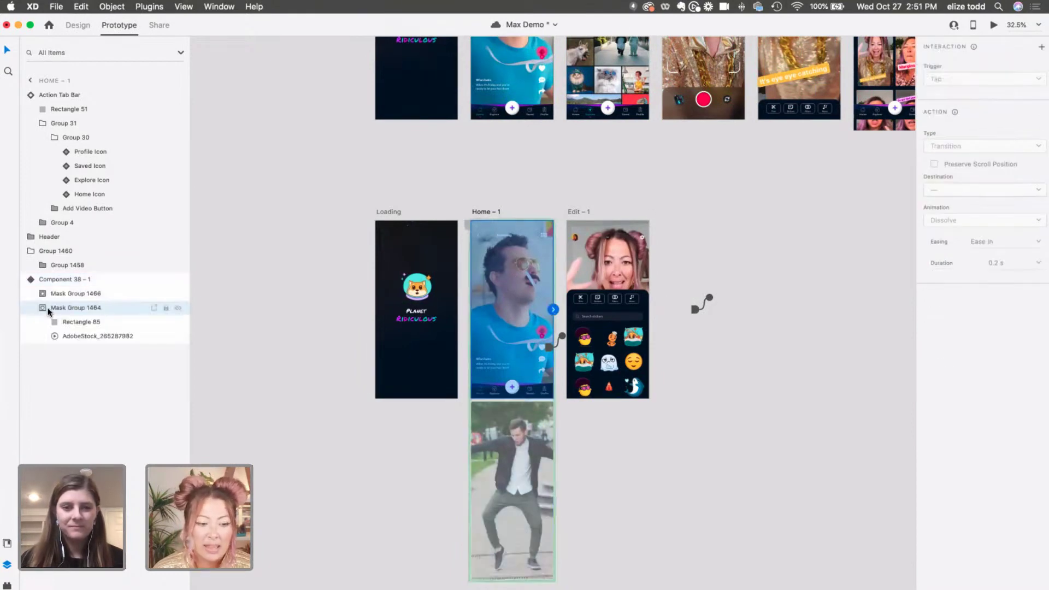
left_click(80, 337)
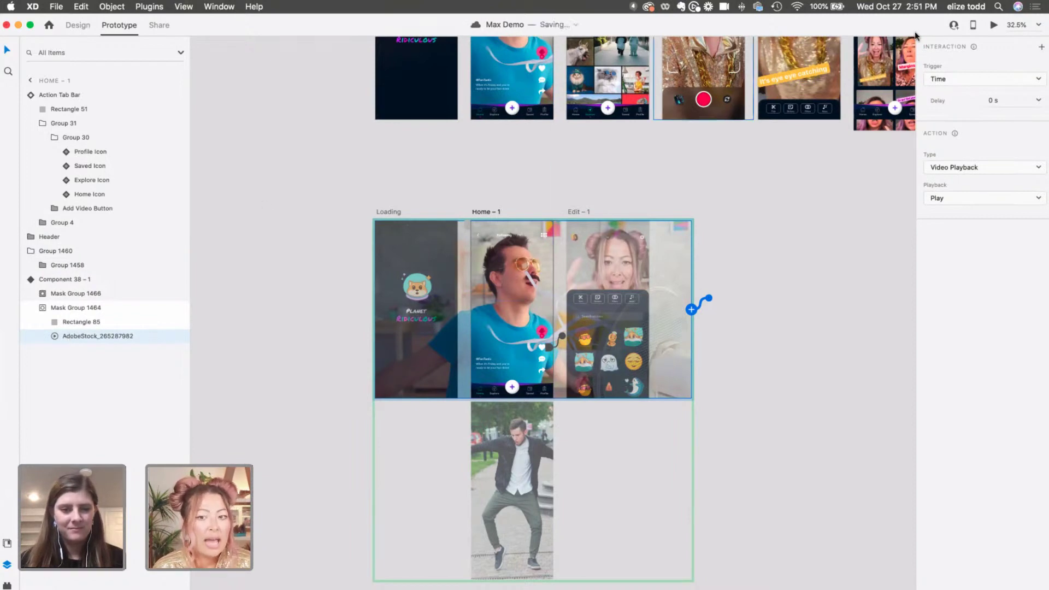
left_click(1039, 49)
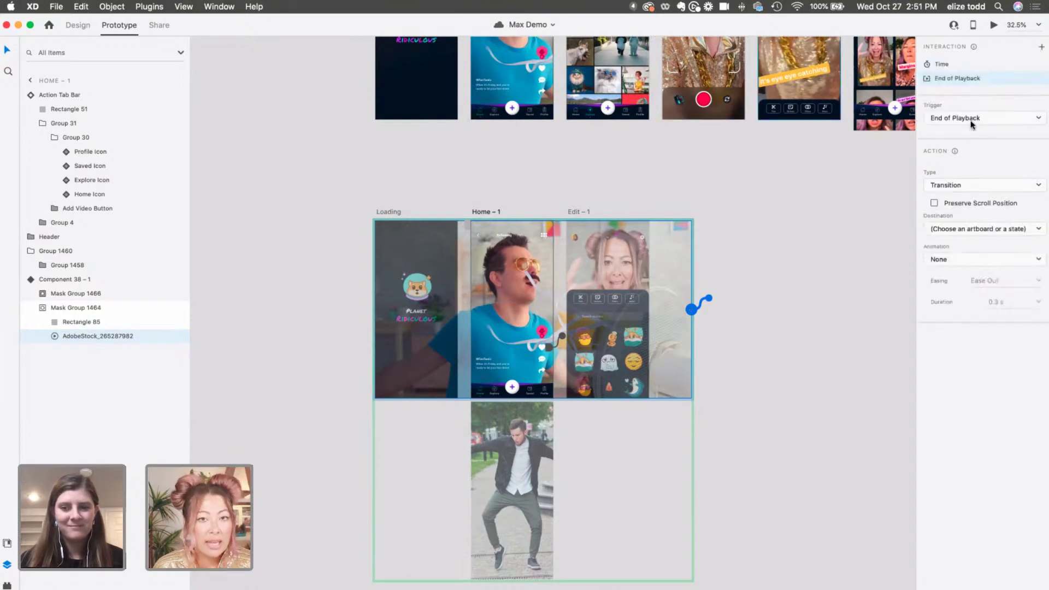
- Make the AdobeStock_265287982 video's End of Playback interaction Auto-Animate to State 2
left_click(944, 117)
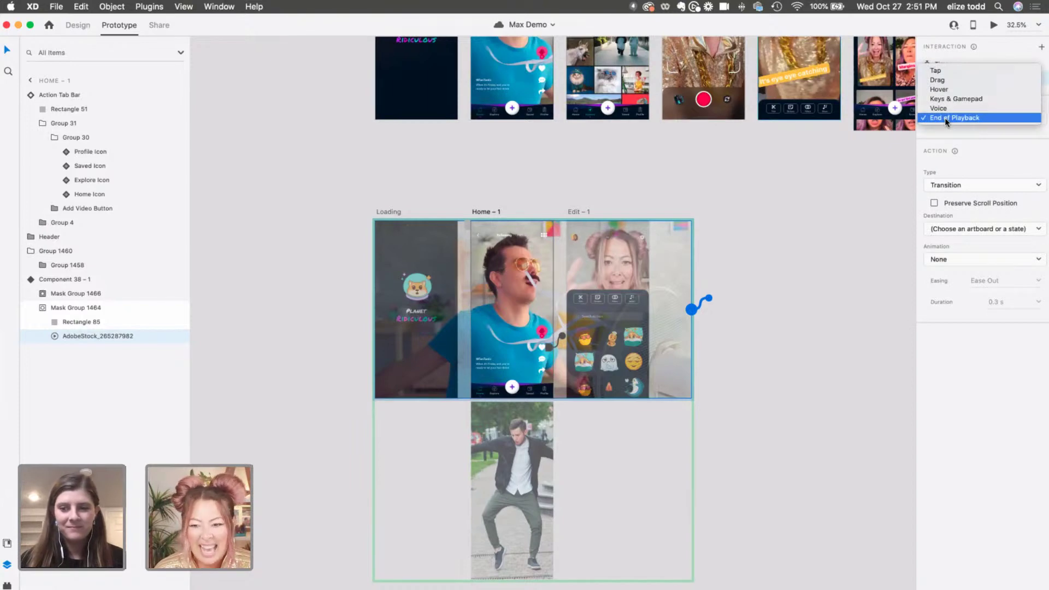
left_click(945, 118)
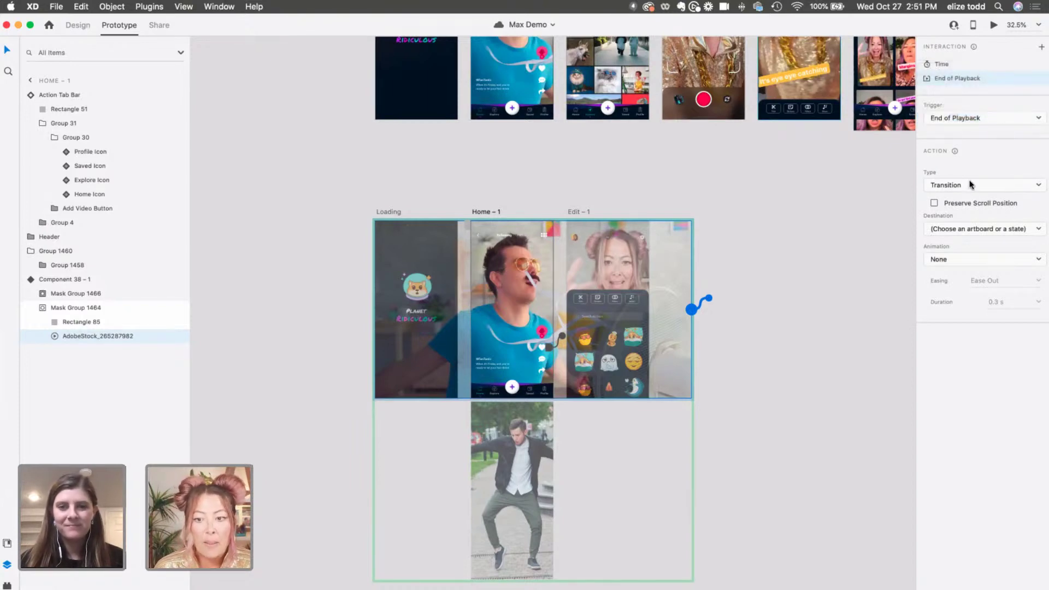
left_click(947, 230)
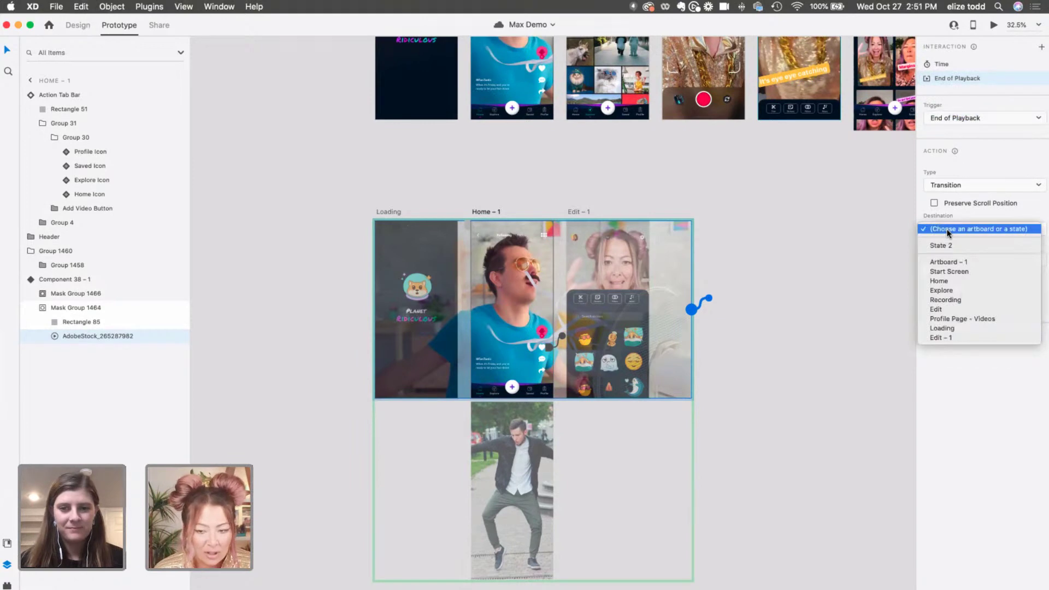
left_click(947, 246)
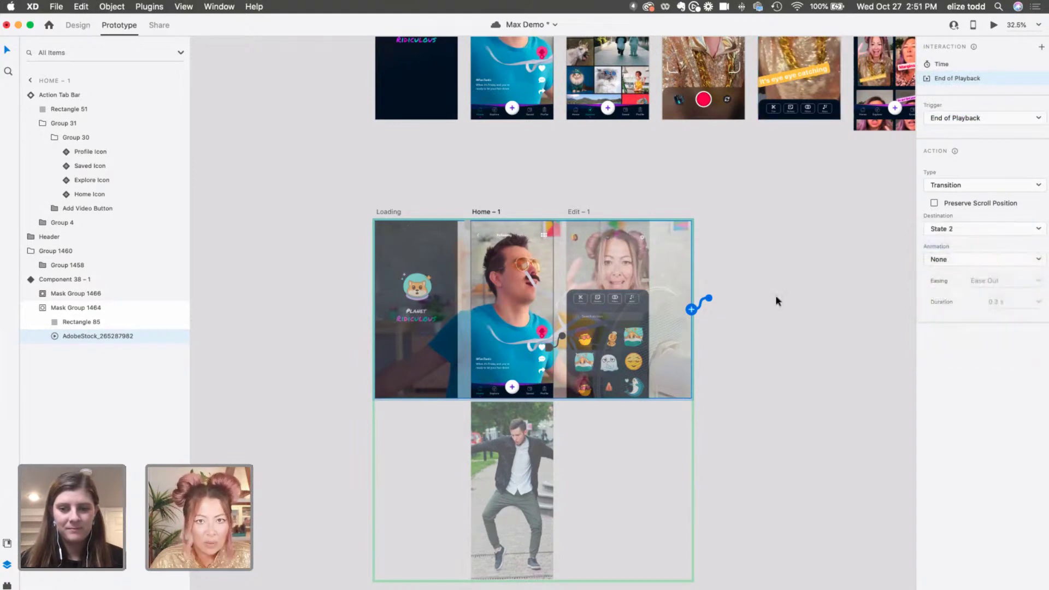
left_click(978, 185)
left_click(970, 193)
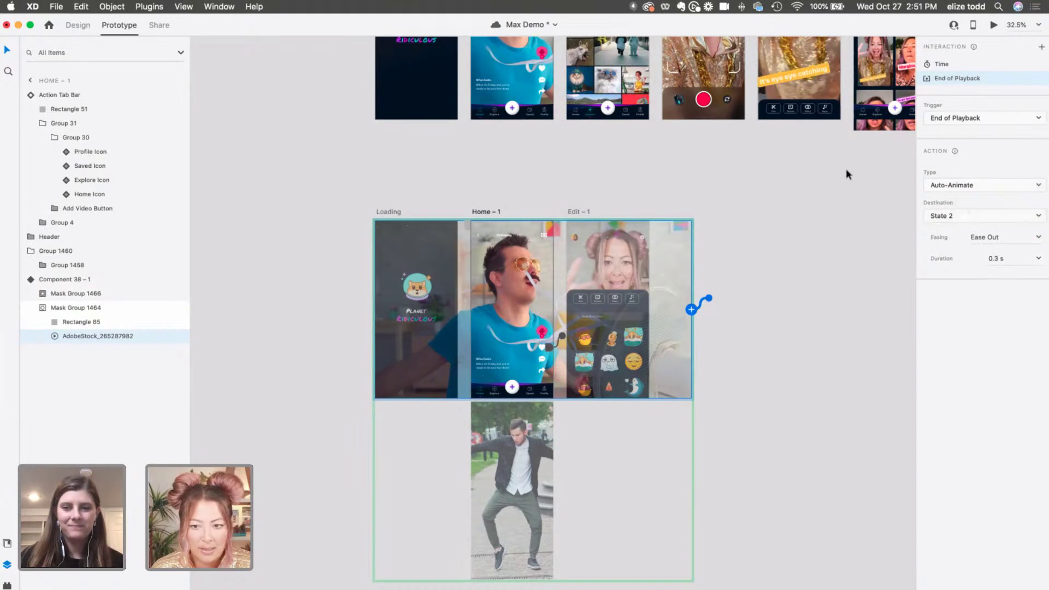
- Preview Home – 1 through the end of the first video and close the preview
left_click(594, 178)
left_click(488, 212)
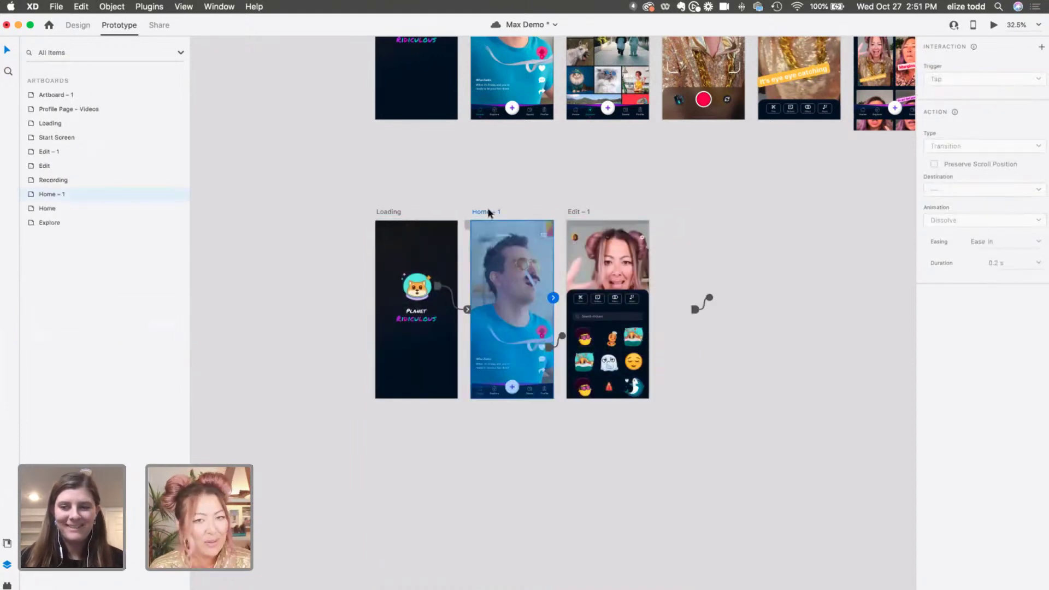
left_click(993, 25)
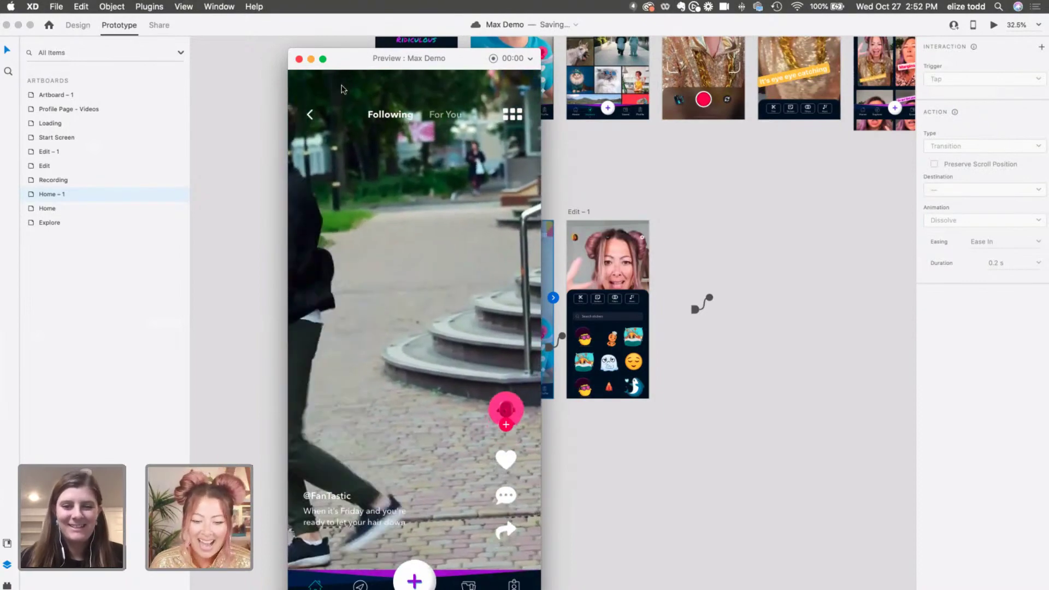
left_click(298, 59)
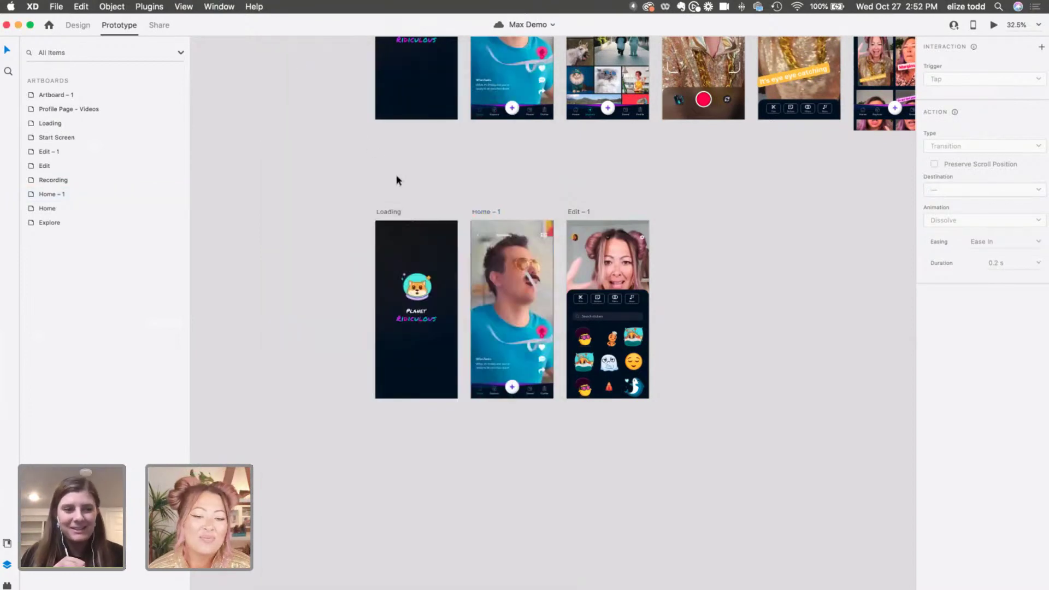
scroll(397, 180, "up", 5)
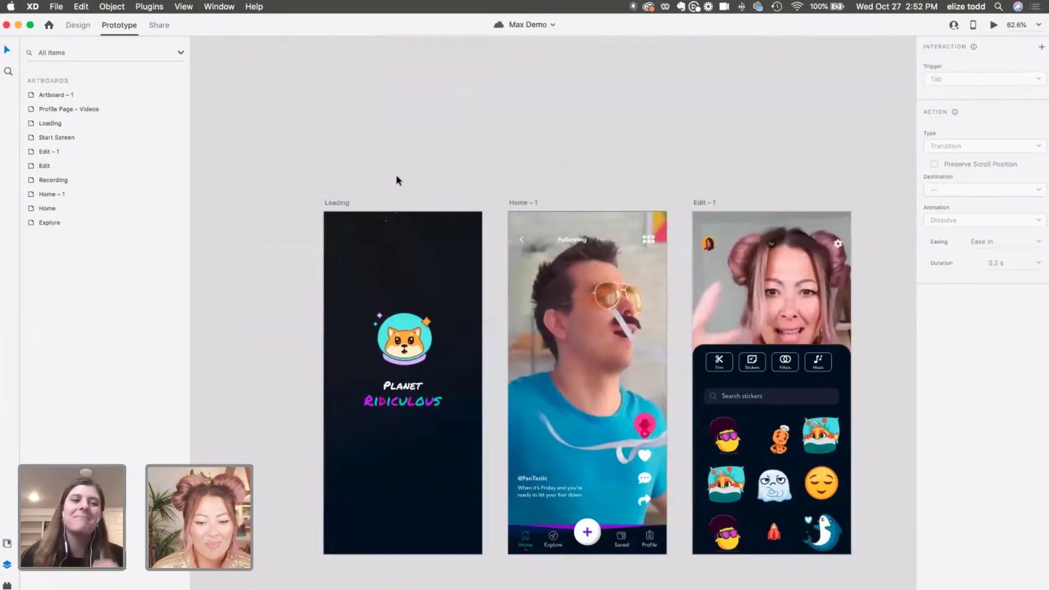
scroll(397, 181, "down", 2)
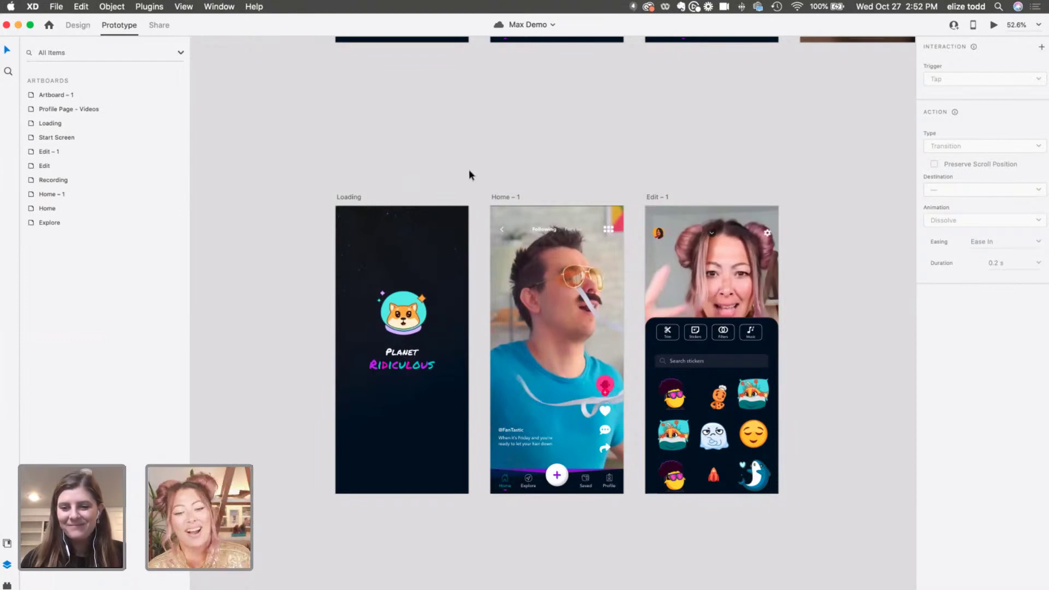
scroll(469, 175, "up", 2)
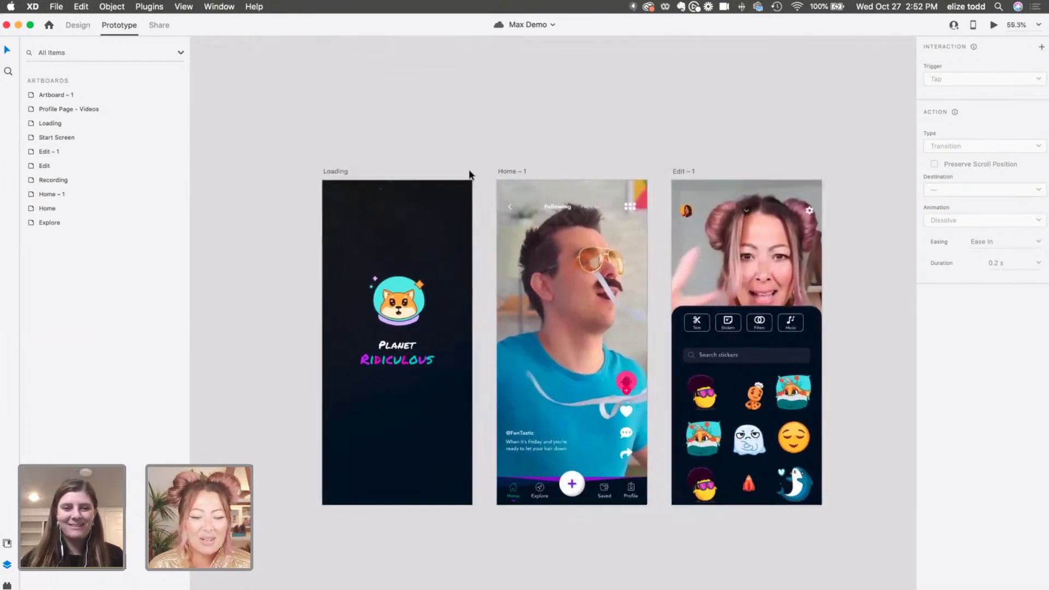
scroll(468, 175, "up", 3)
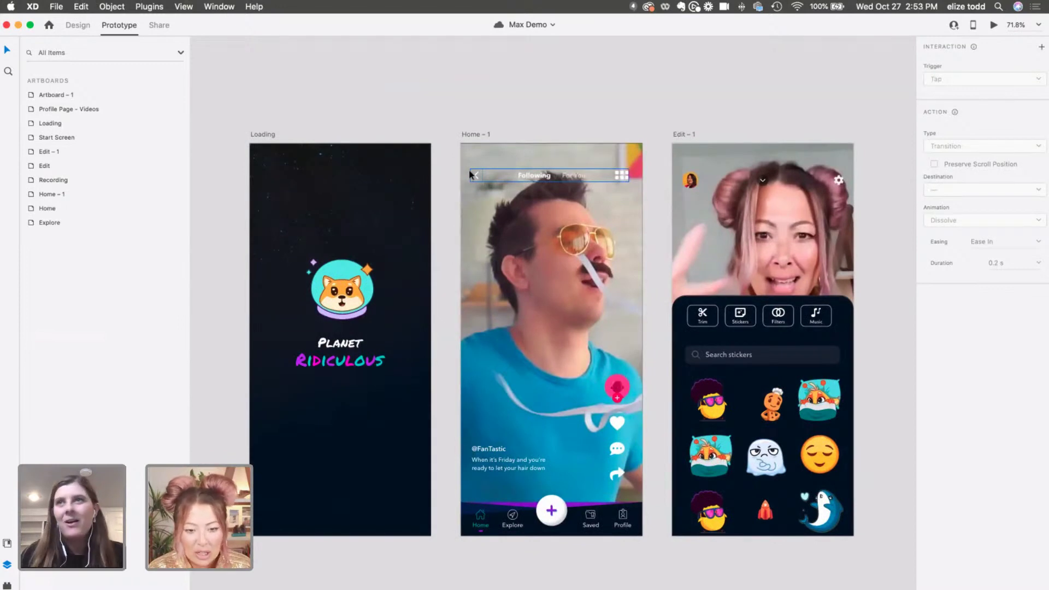
scroll(470, 174, "down", 5)
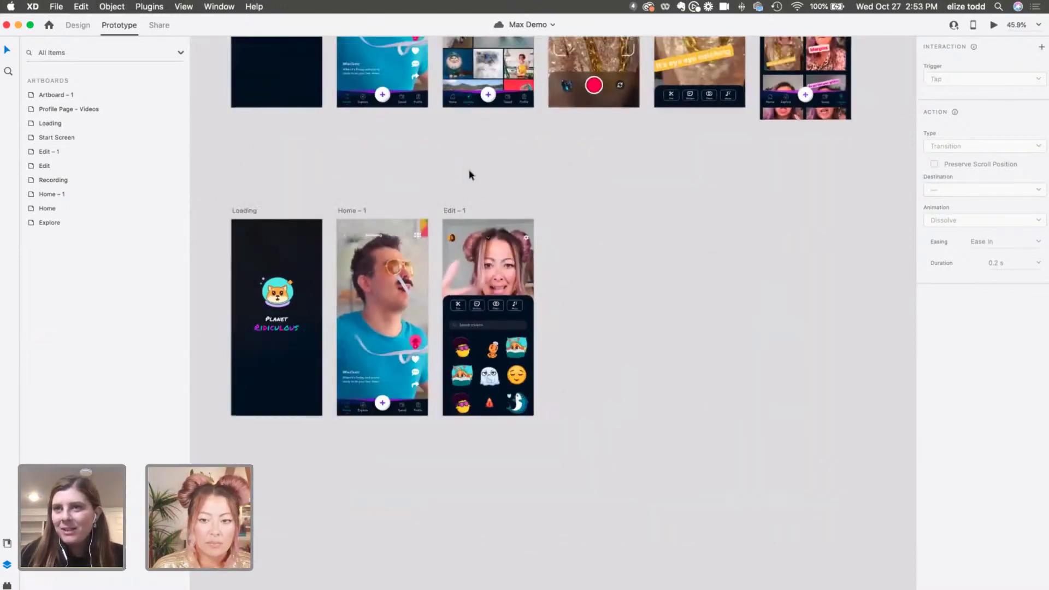
- Duplicate the dark rectangle behind Artboard – 1's record button, place the copy directly below it, and switch to Design mode
scroll(469, 175, "right", 10)
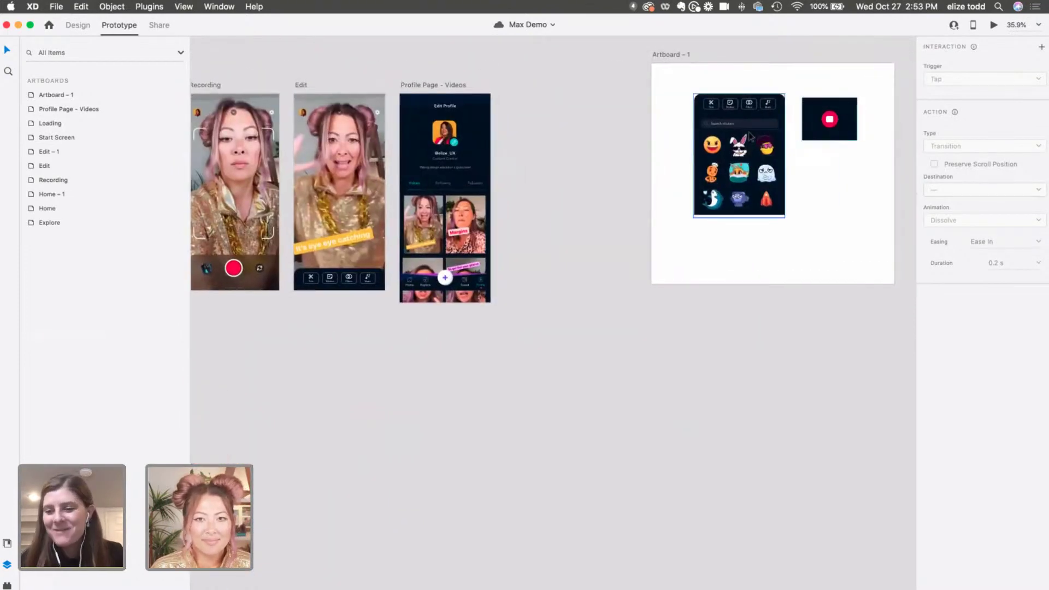
scroll(748, 132, "right", 2)
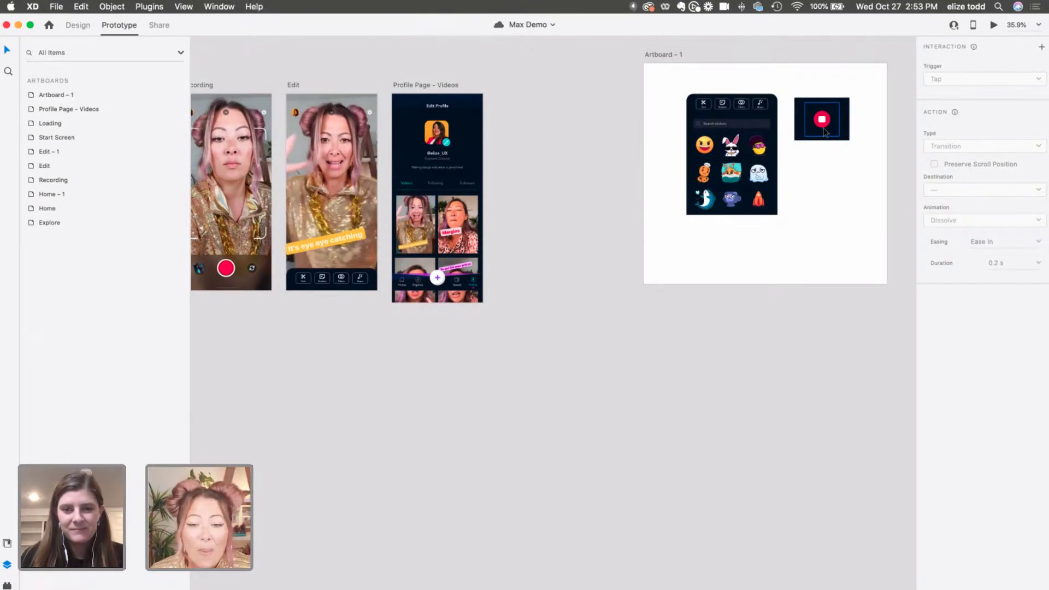
scroll(825, 131, "up", 5)
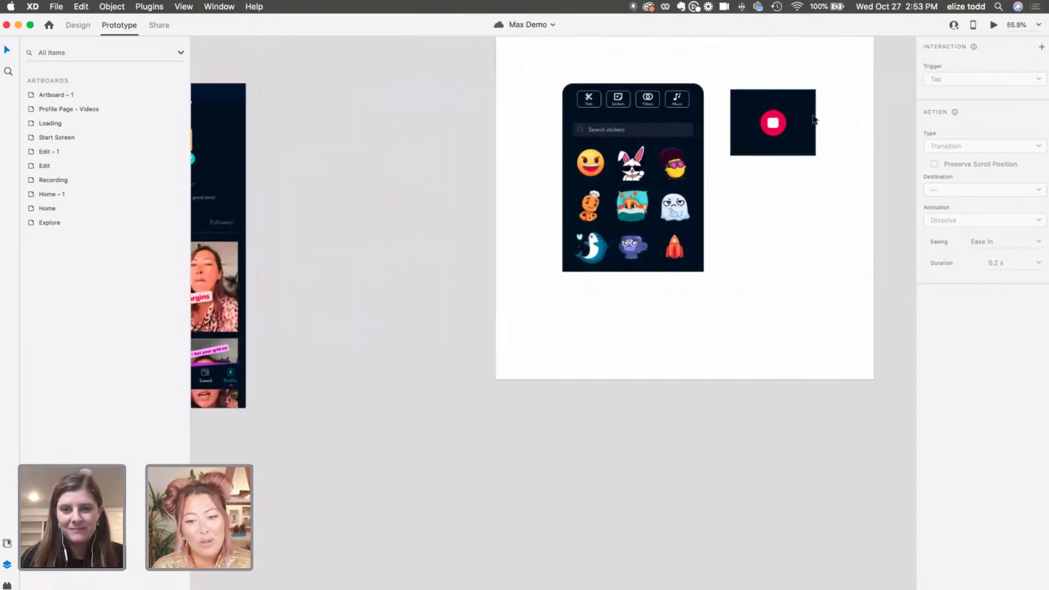
left_click_drag(812, 119, 813, 238)
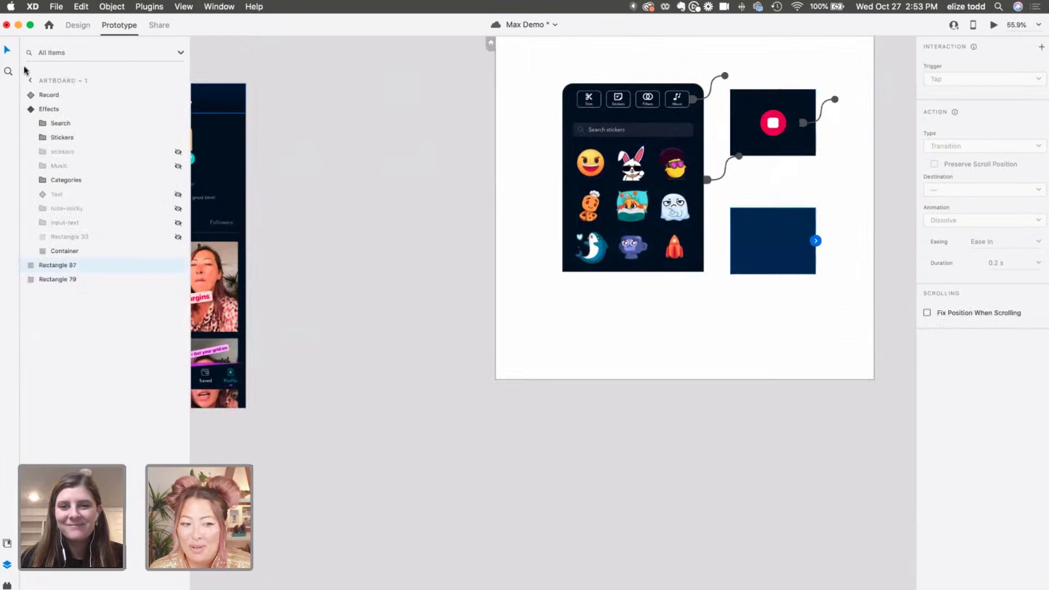
left_click(79, 26)
- Set the record button component to its Default State, test its toggle in a preview, and close the preview
scroll(726, 299, "up", 4)
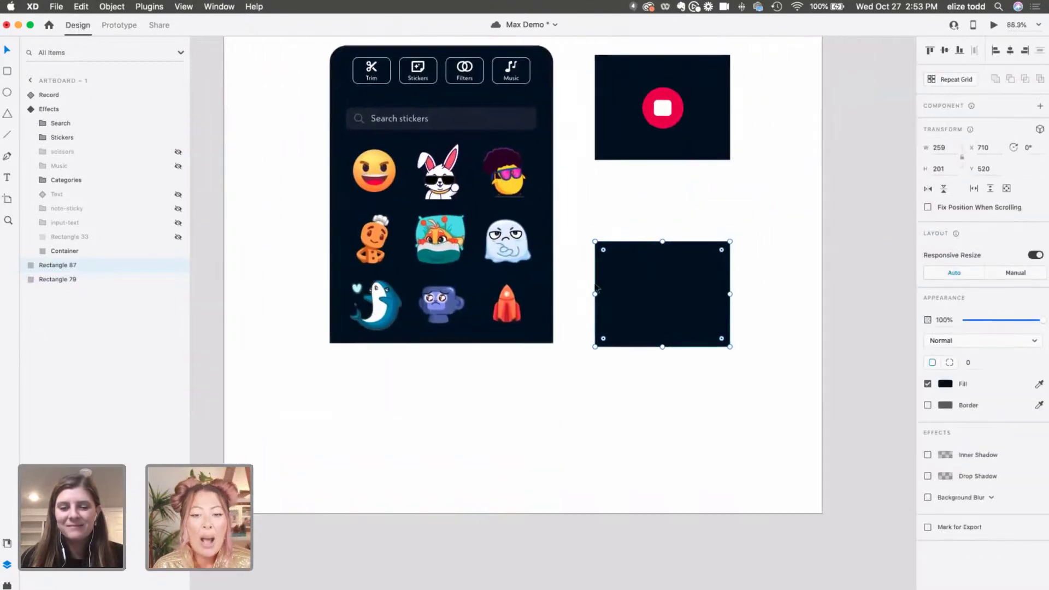
scroll(595, 287, "up", 3)
left_click(662, 108)
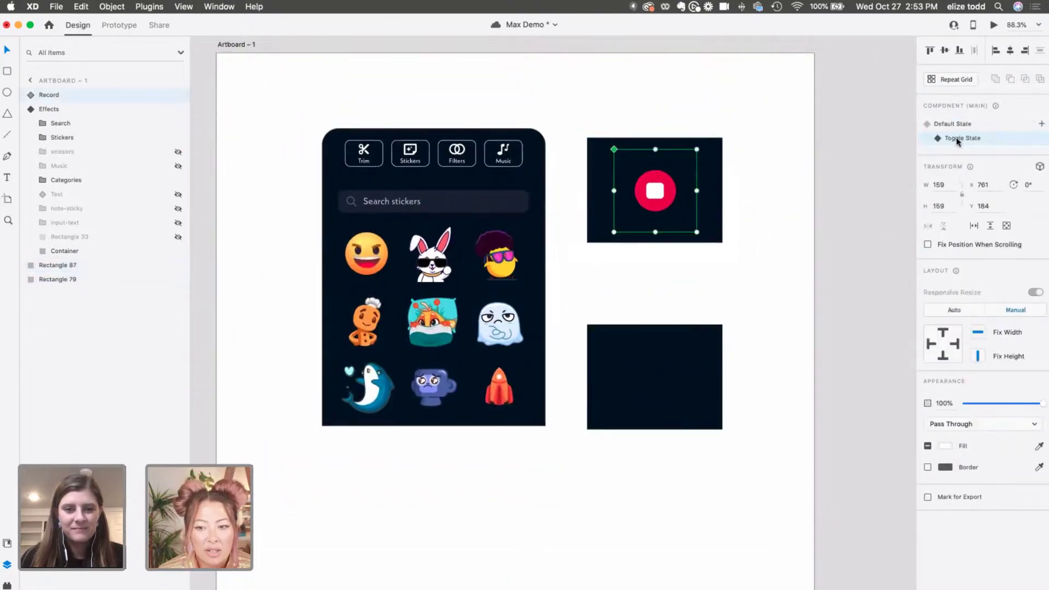
left_click(993, 25)
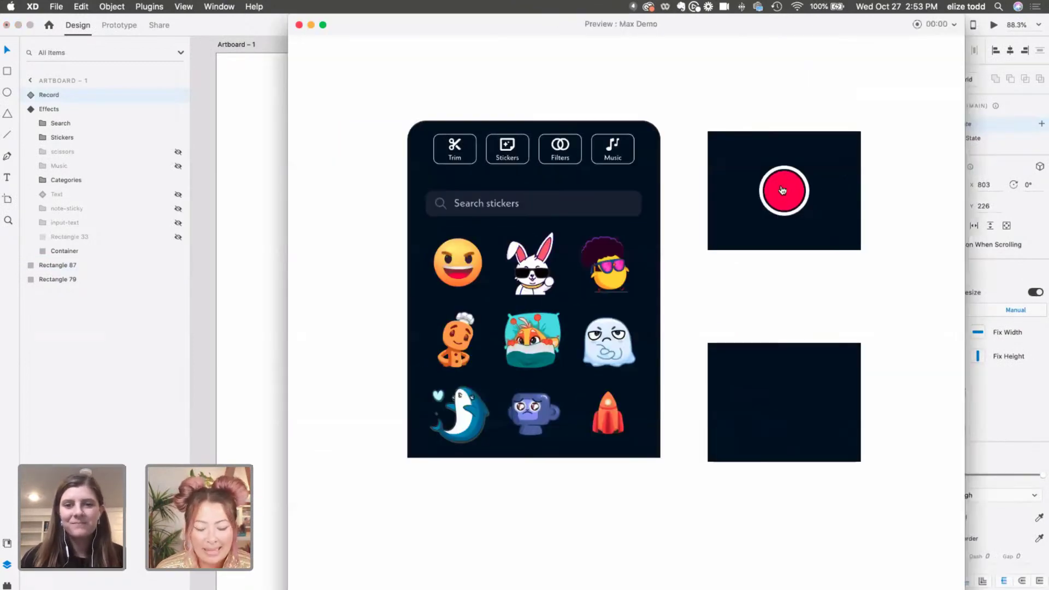
left_click(782, 191)
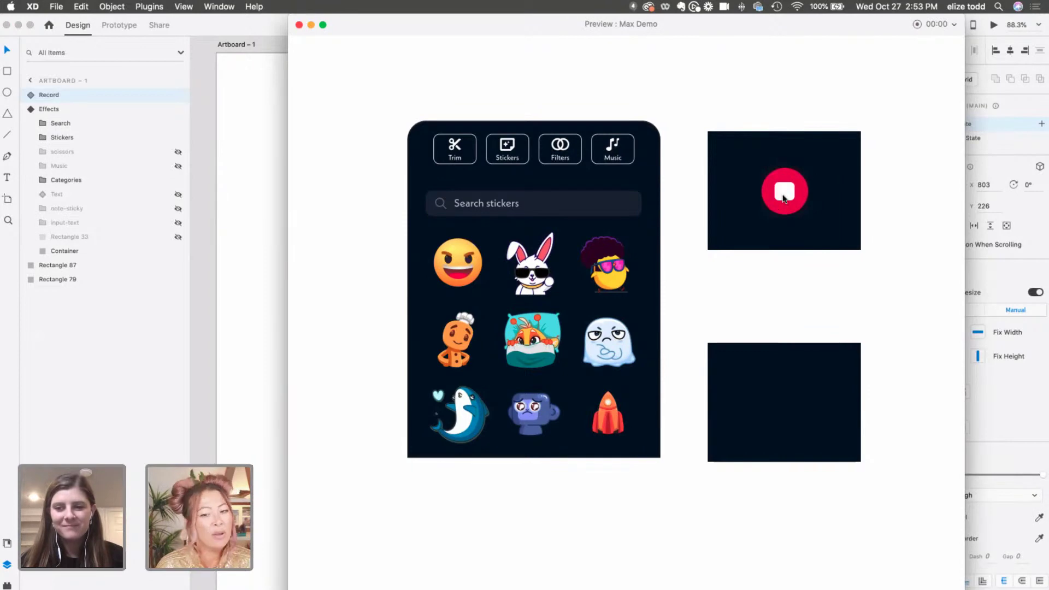
left_click(299, 25)
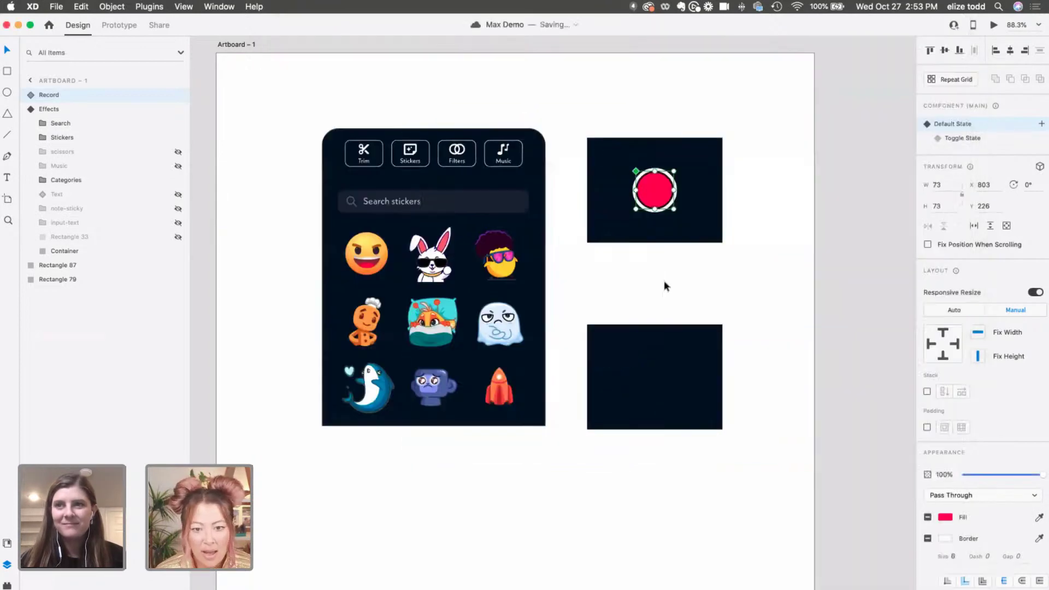
- Draw a circle about 79 by 79 inside the copied dark rectangle
left_click(663, 303)
scroll(663, 303, "down", 2)
scroll(656, 304, "up", 3)
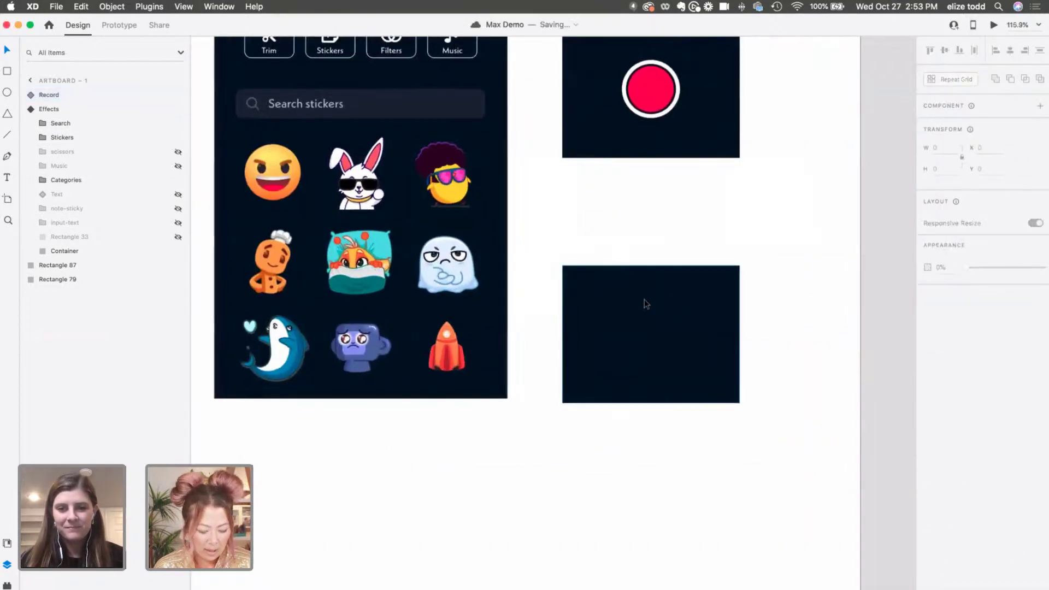
key("e")
left_click_drag(616, 307, 671, 387)
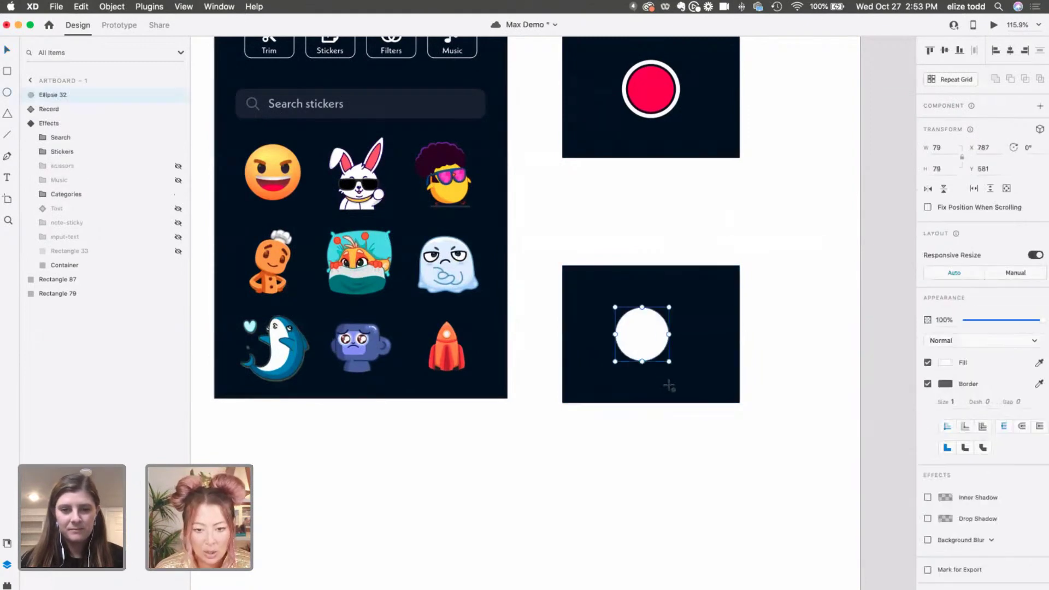
- Fill the new circle with the pink-red sampled from the record button above and remove its border
left_click(945, 363)
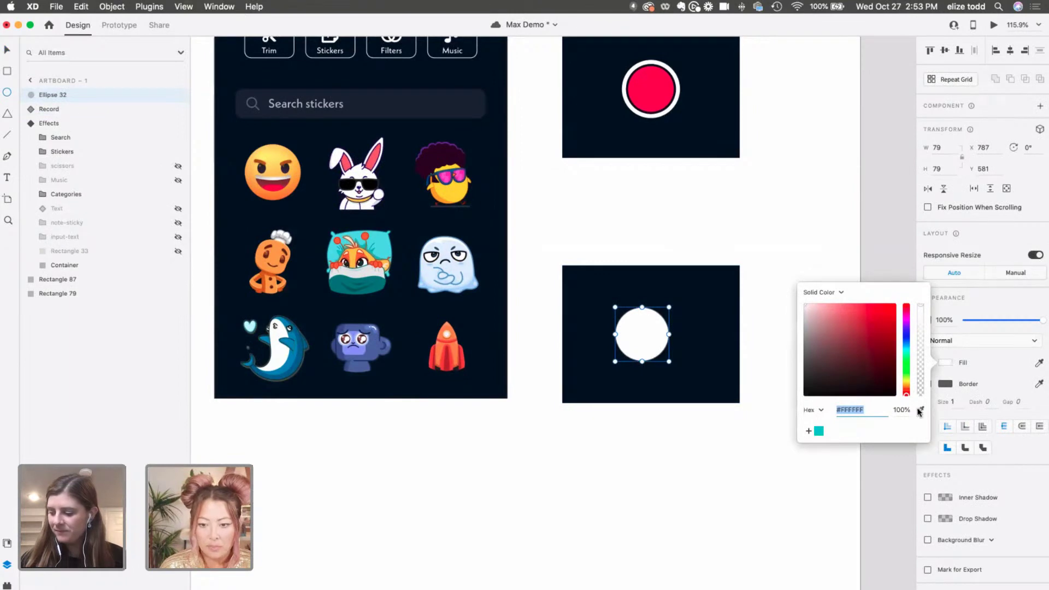
left_click(919, 409)
left_click(650, 95)
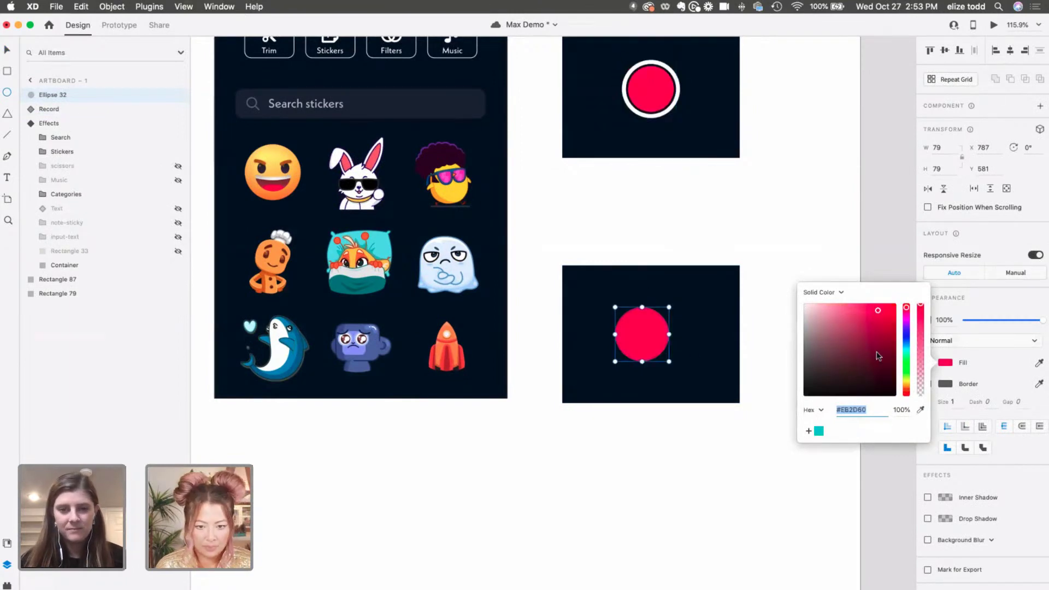
type("v")
left_click(933, 384)
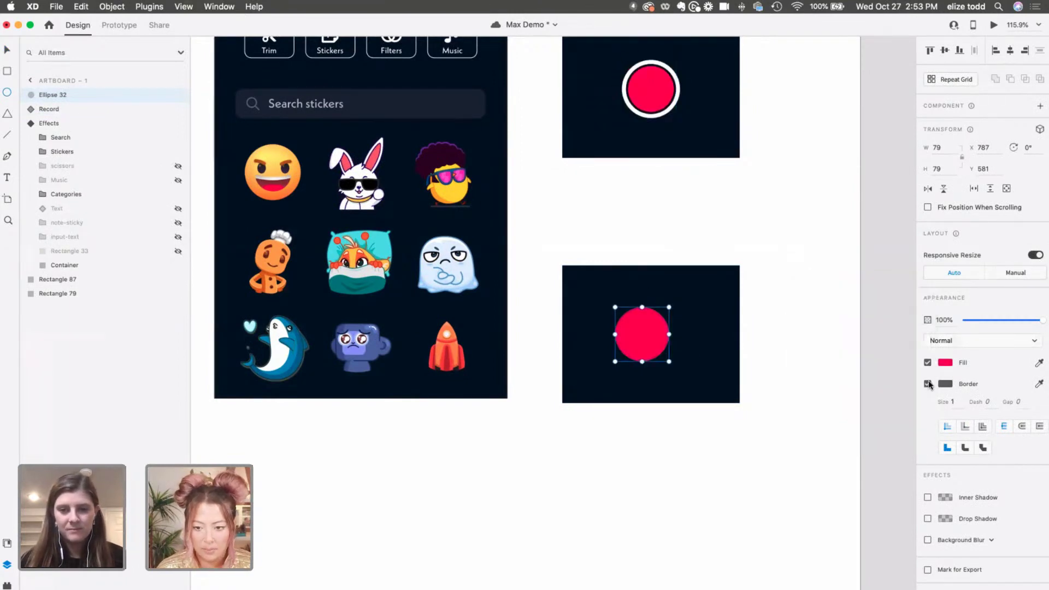
left_click(927, 384)
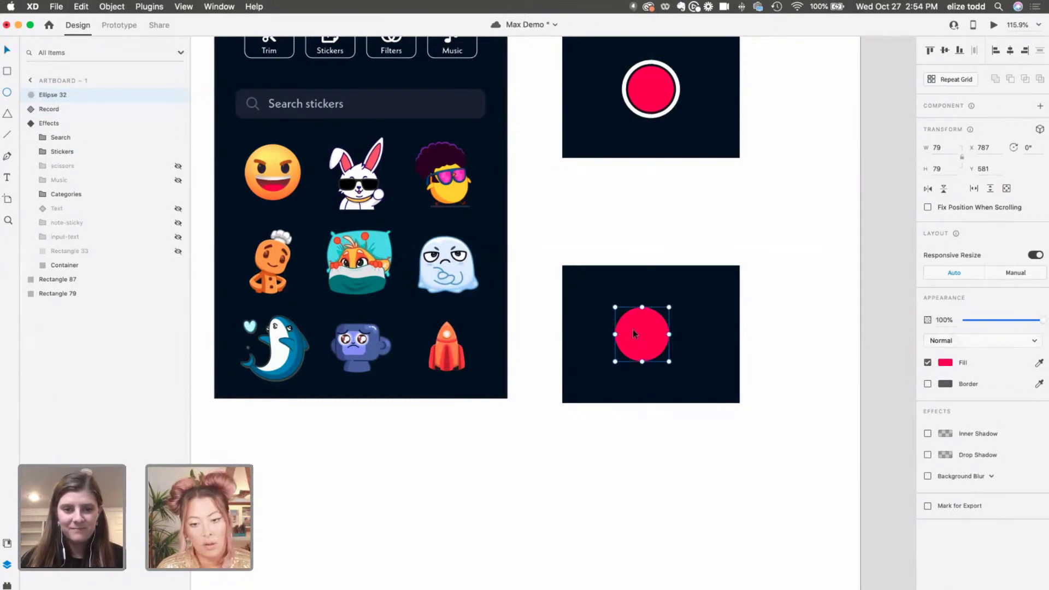
- Centre the circle horizontally in the dark rectangle and convert it to a component
left_click_drag(632, 329, 652, 331)
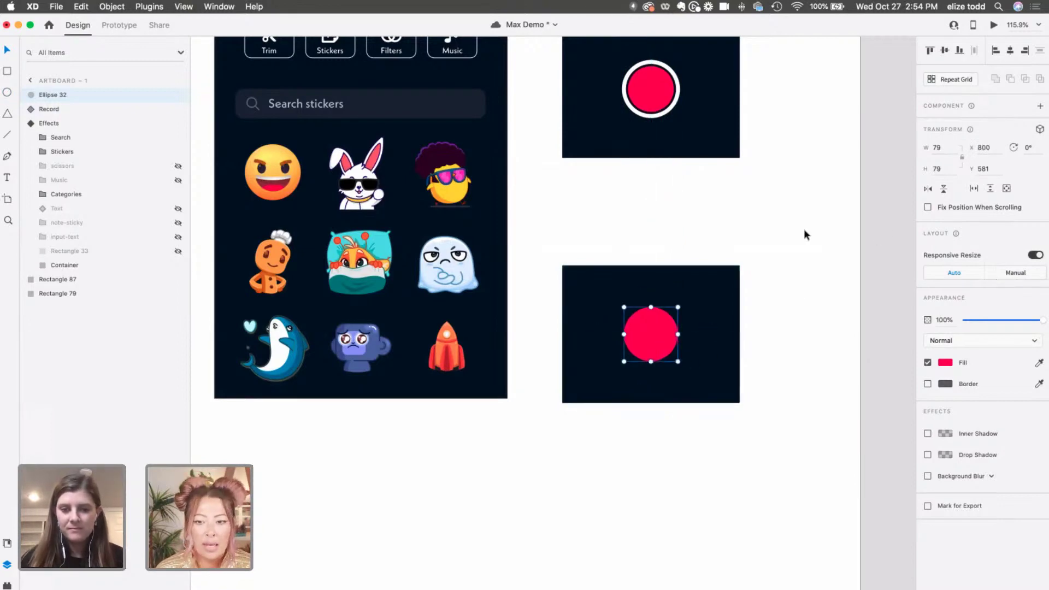
left_click(1039, 107)
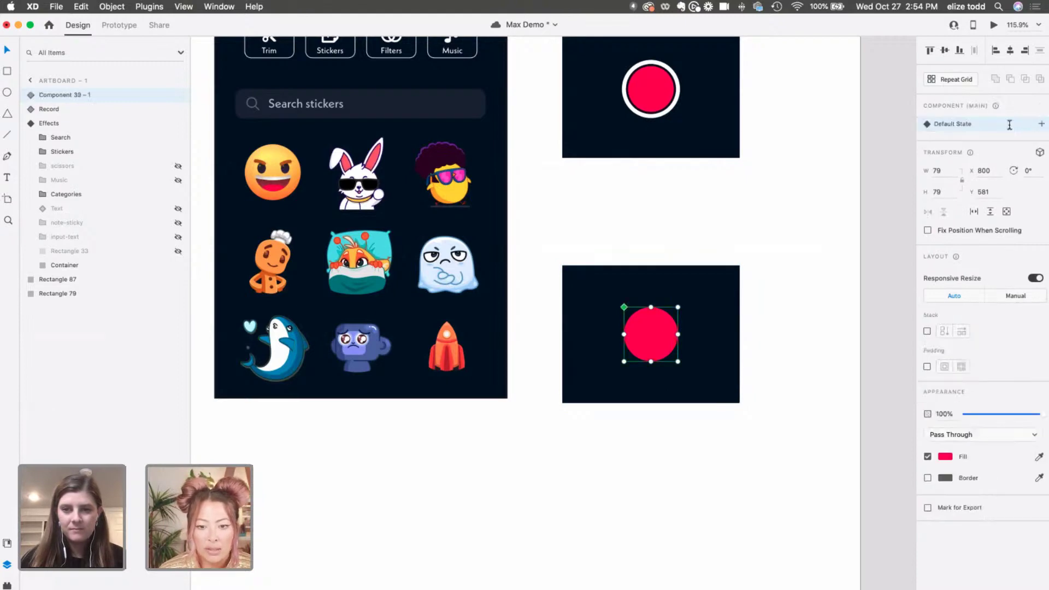
scroll(663, 339, "up", 5)
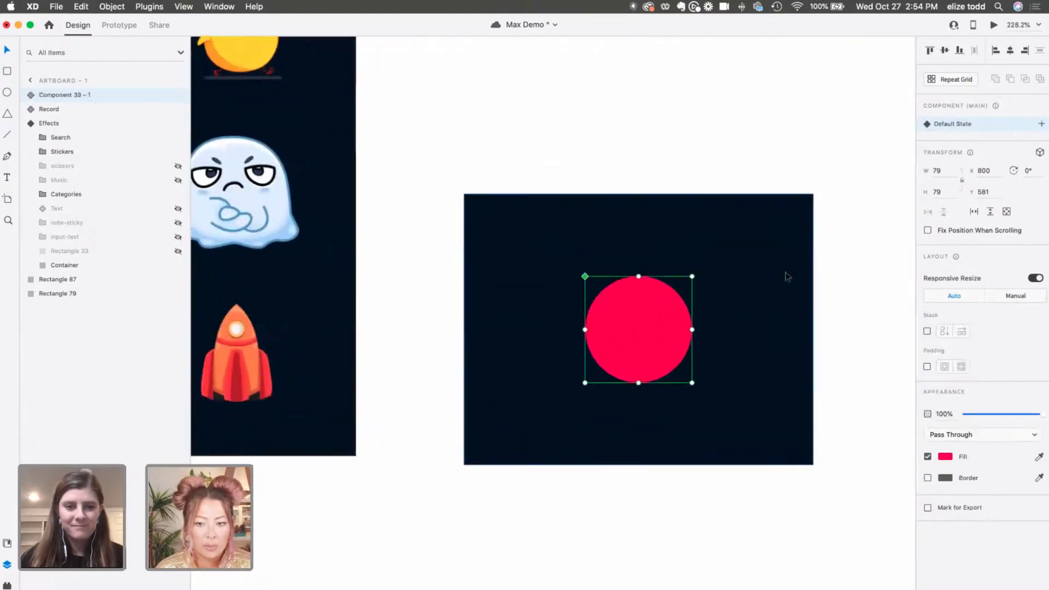
- Add a toggle state named Recording to the circle component
left_click(1042, 124)
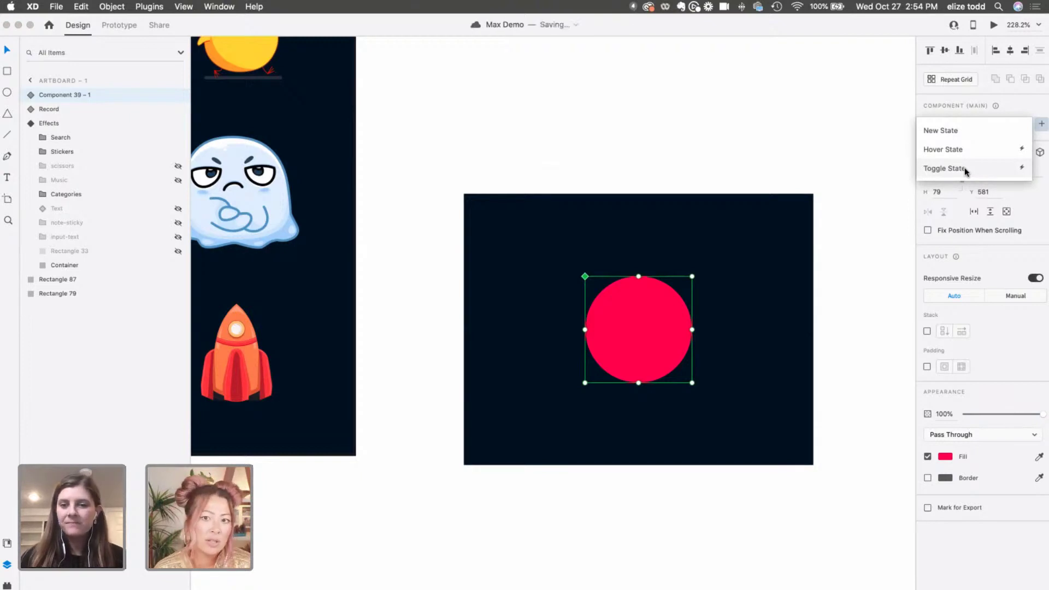
left_click(965, 170)
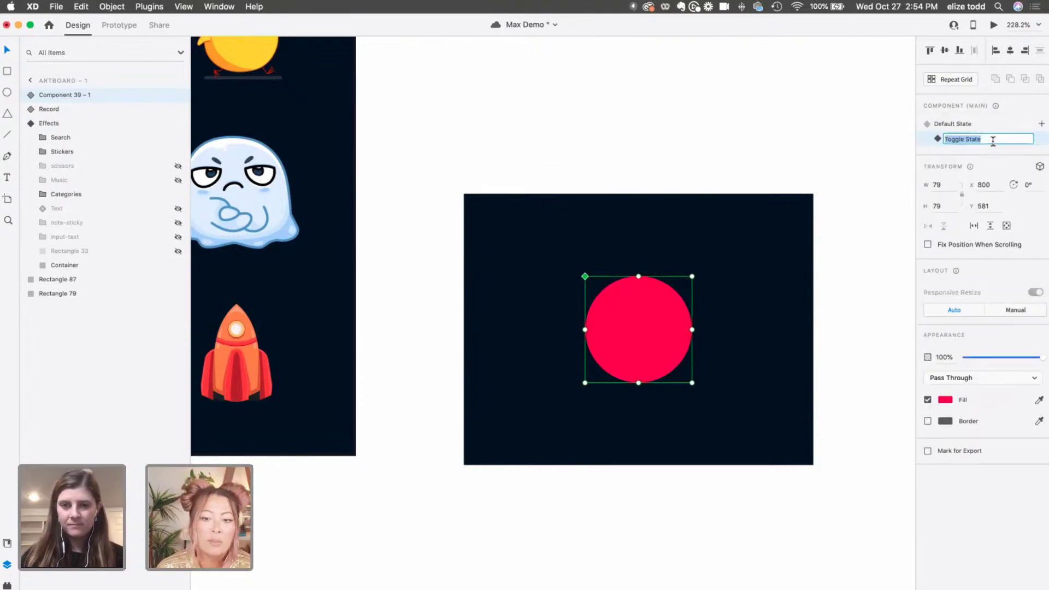
type("Reco")
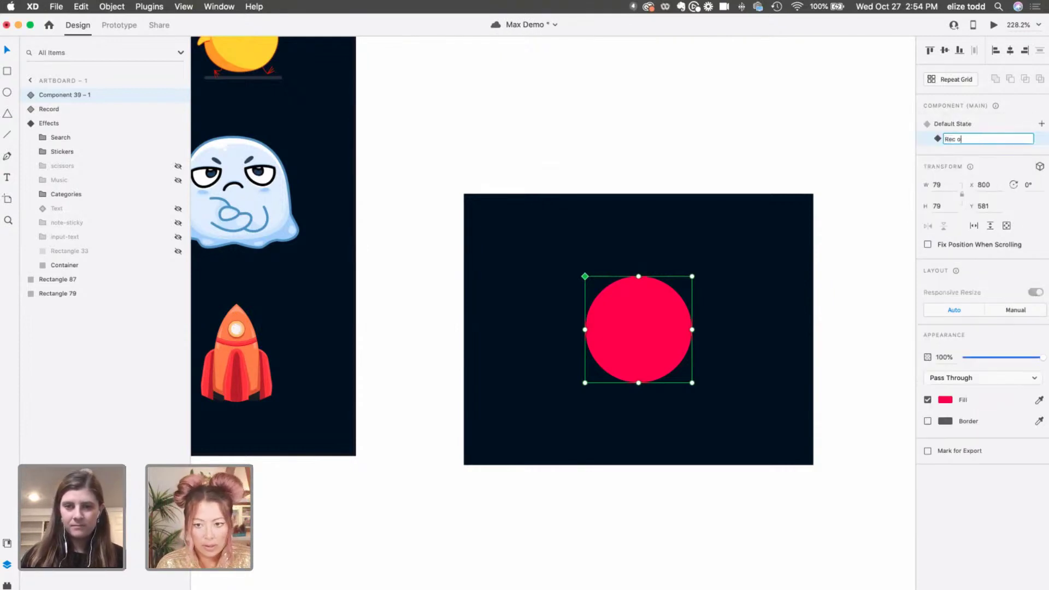
type("rding")
key("Return")
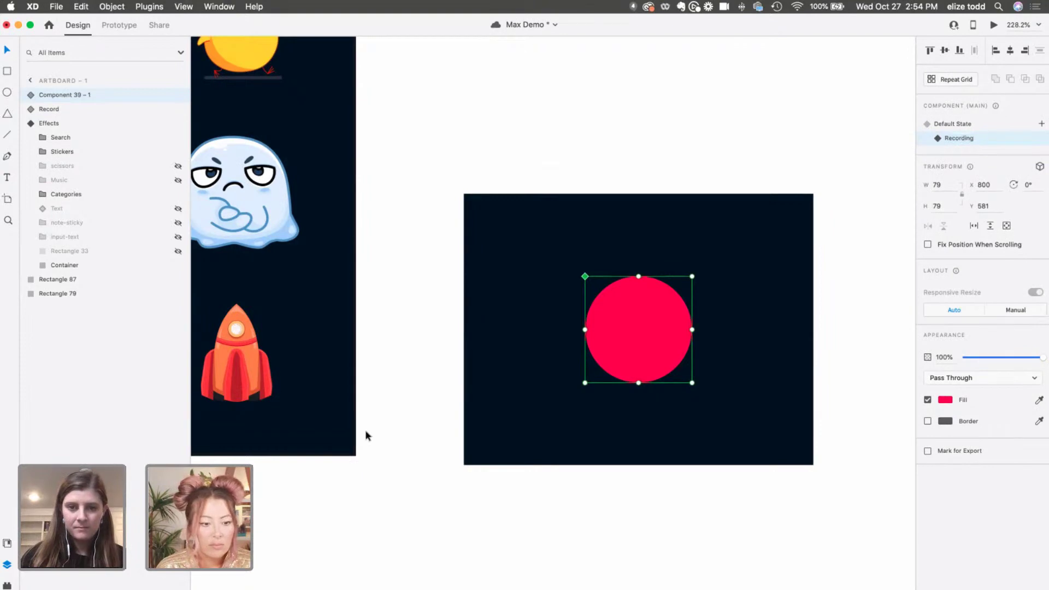
- Search the LottieFiles plugin for "record" animations
left_click(7, 585)
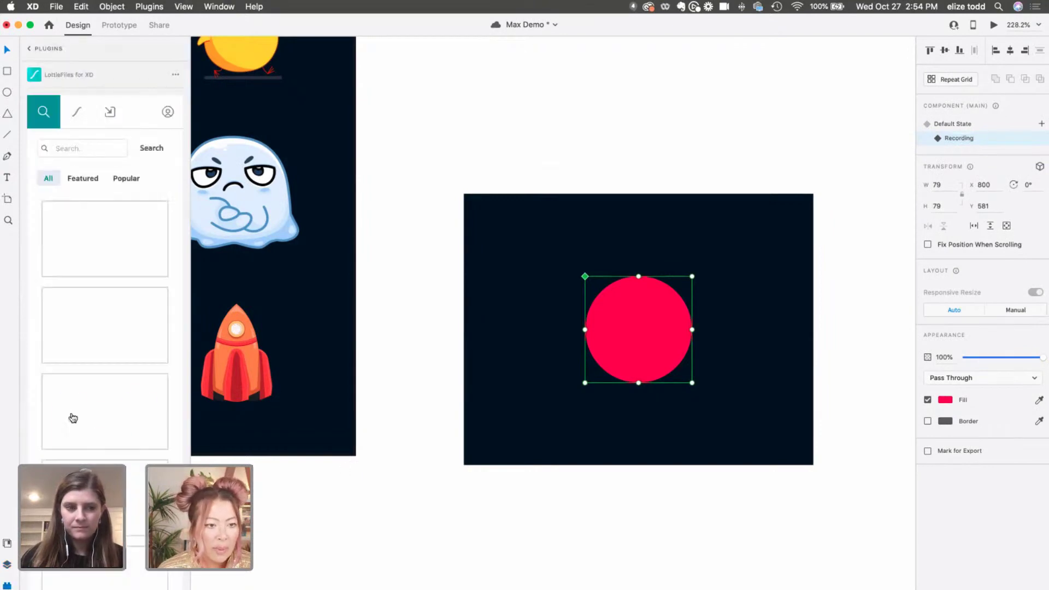
left_click(93, 146)
type("record")
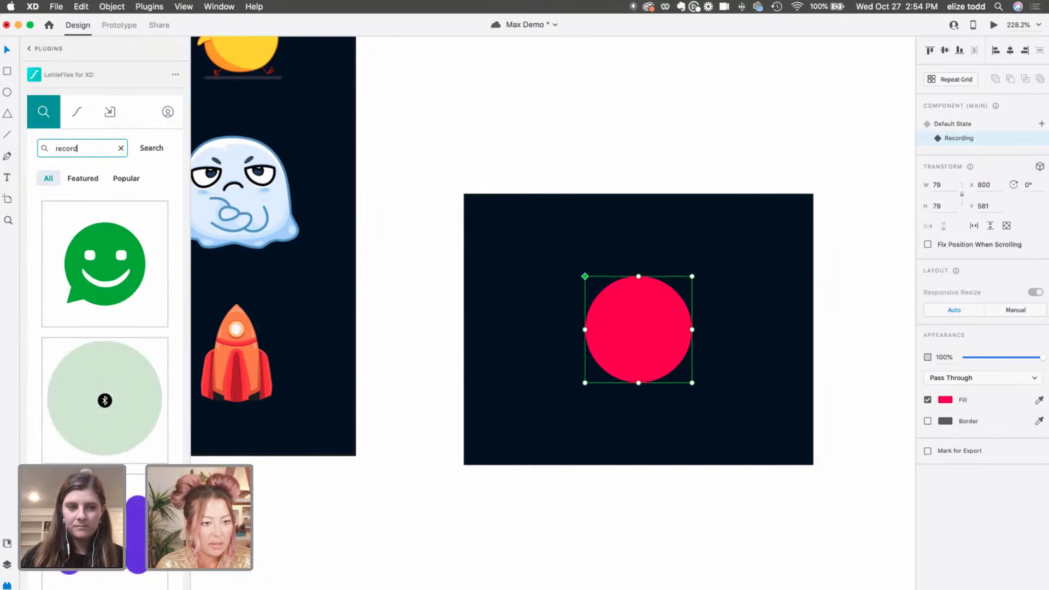
key("Return")
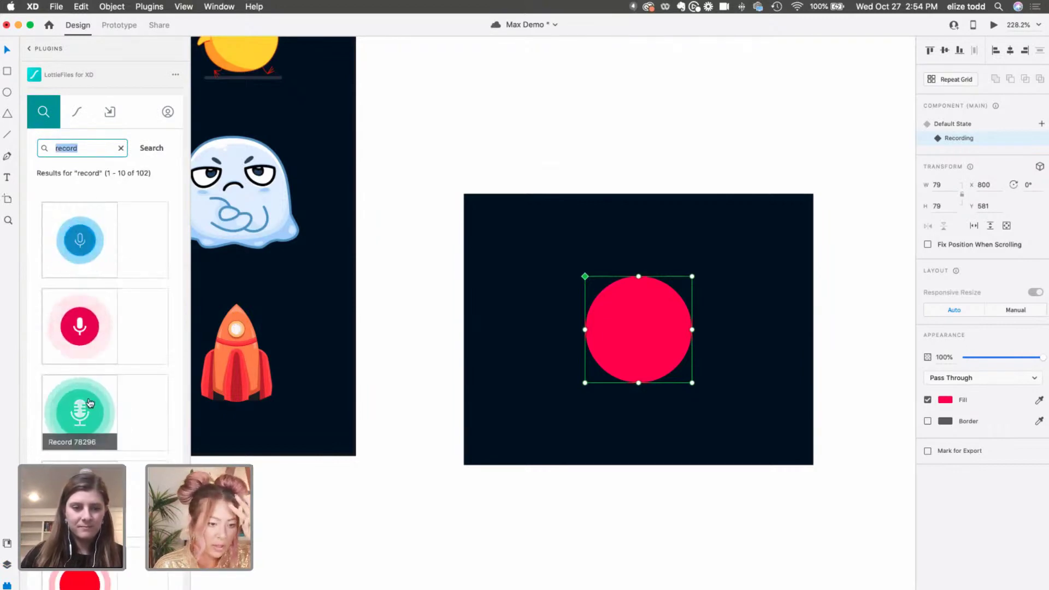
- Place a white record-button animation with a ring, found in the second set of search results, into the circle component's Recording state
scroll(87, 426, "down", 5)
scroll(89, 402, "down", 10)
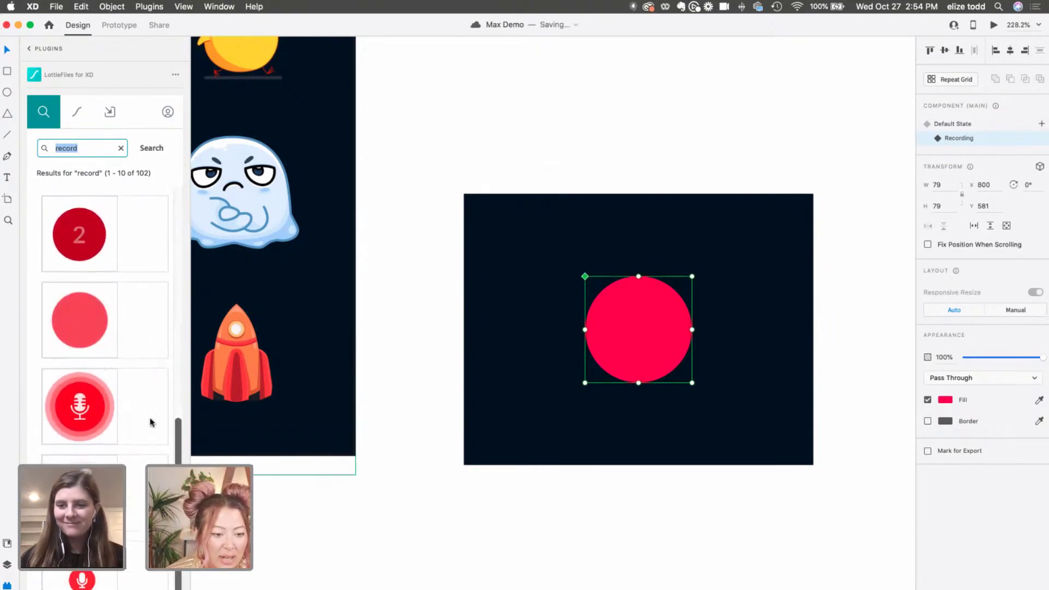
scroll(82, 252, "up", 10)
scroll(82, 253, "down", 10)
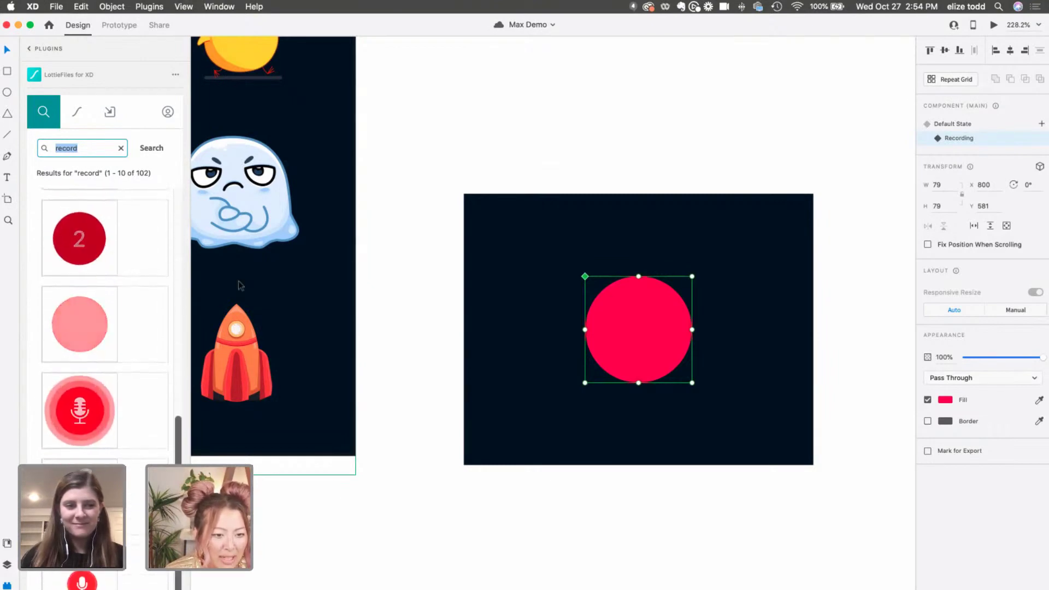
scroll(187, 337, "down", 3)
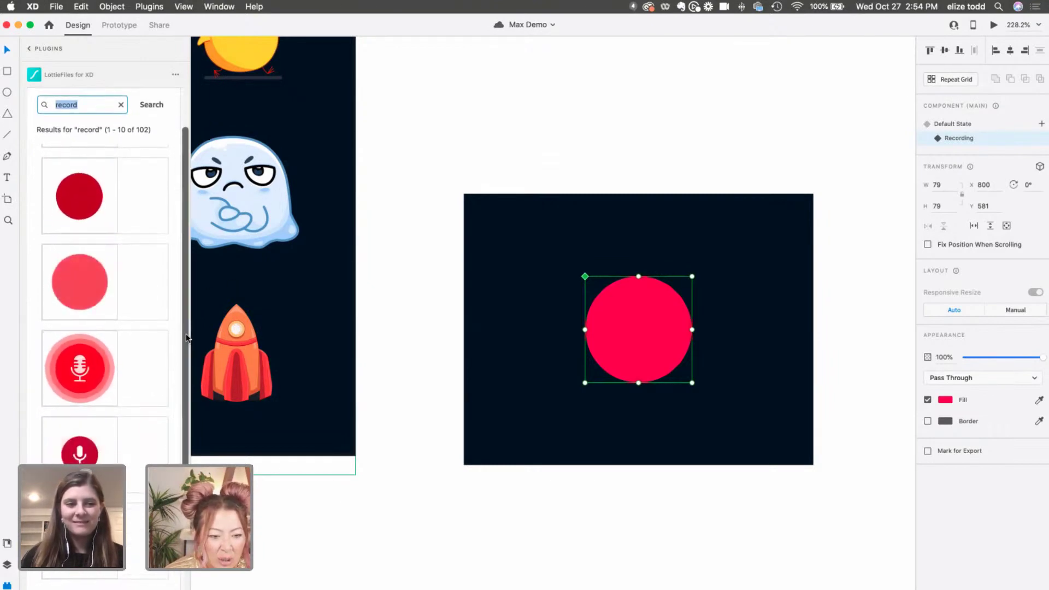
scroll(186, 318, "up", 3)
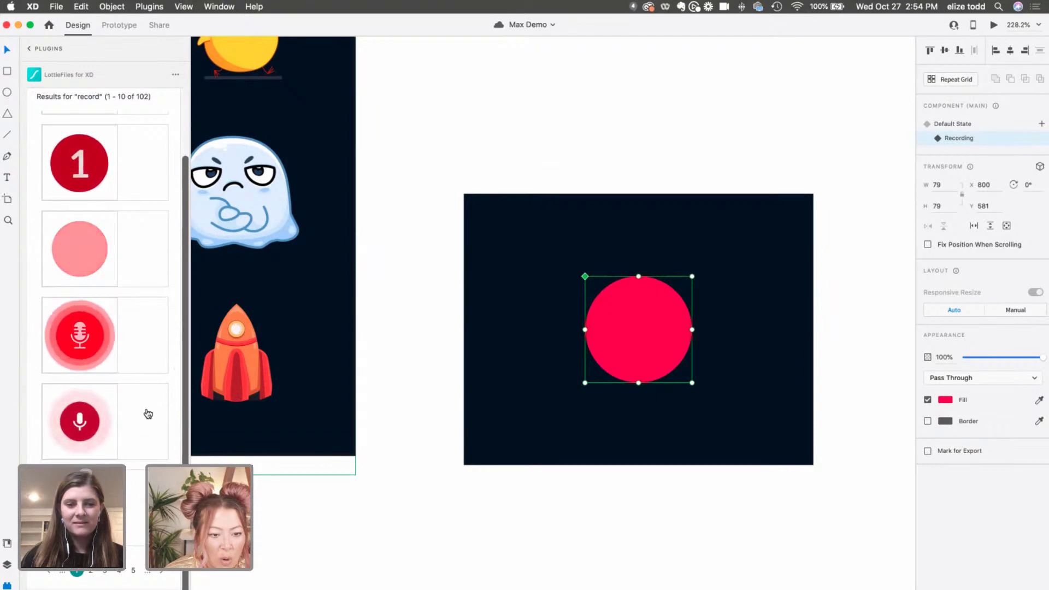
scroll(163, 328, "up", 3)
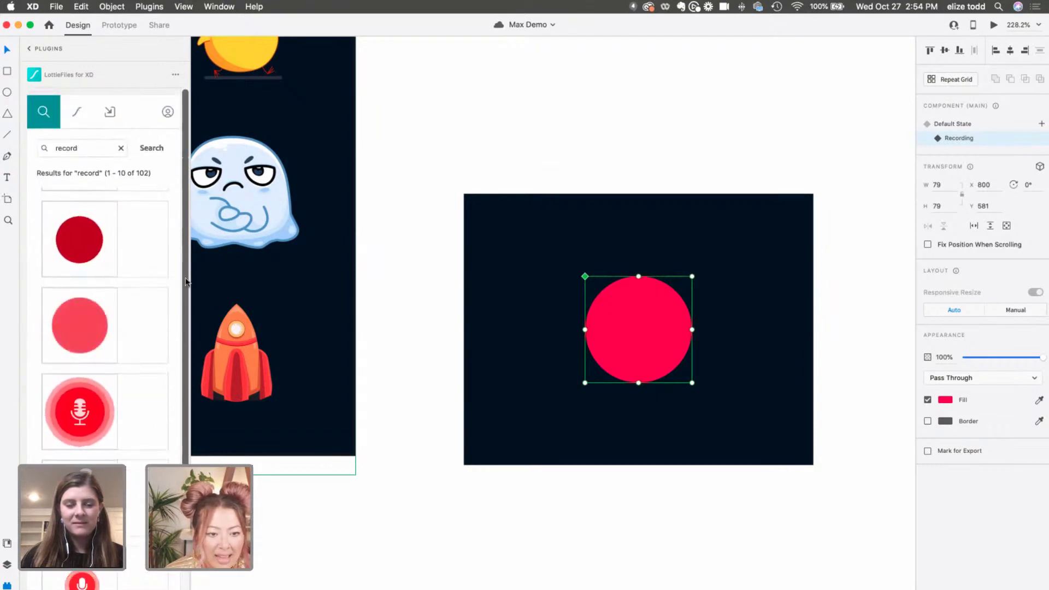
scroll(183, 327, "down", 3)
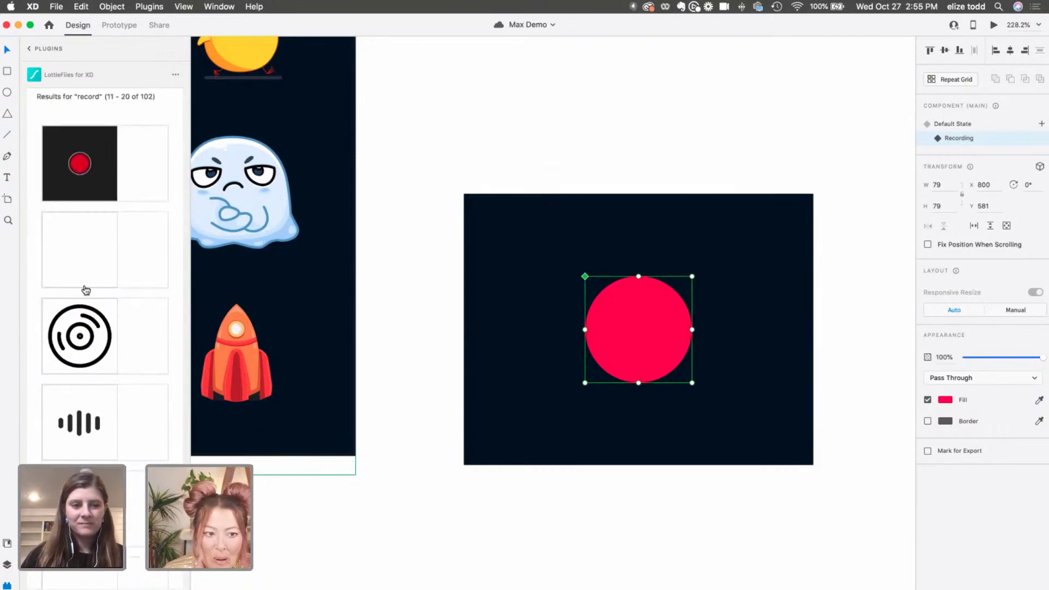
scroll(87, 292, "down", 5)
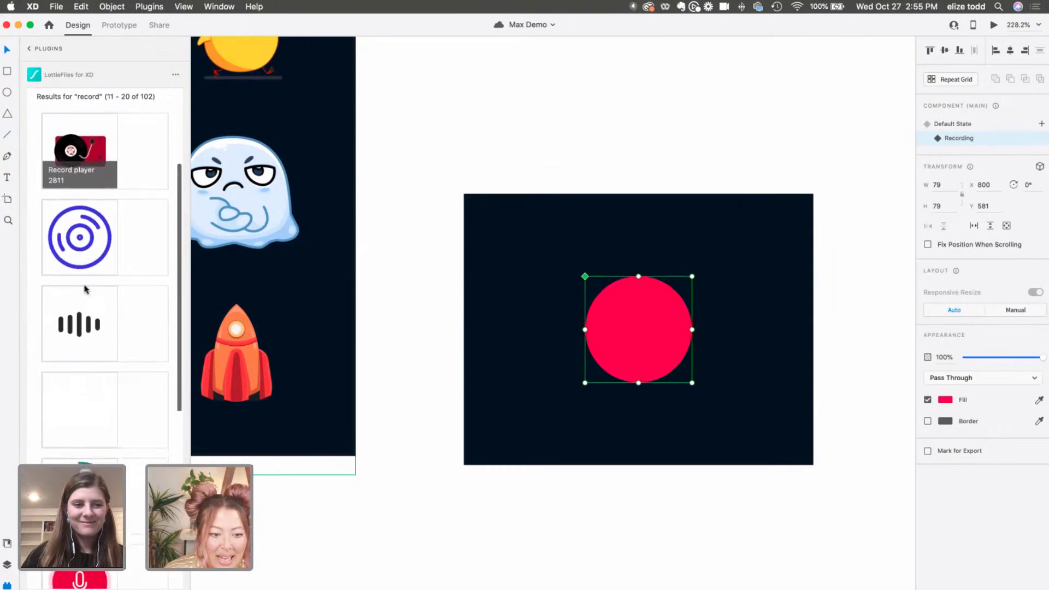
scroll(82, 399, "down", 3)
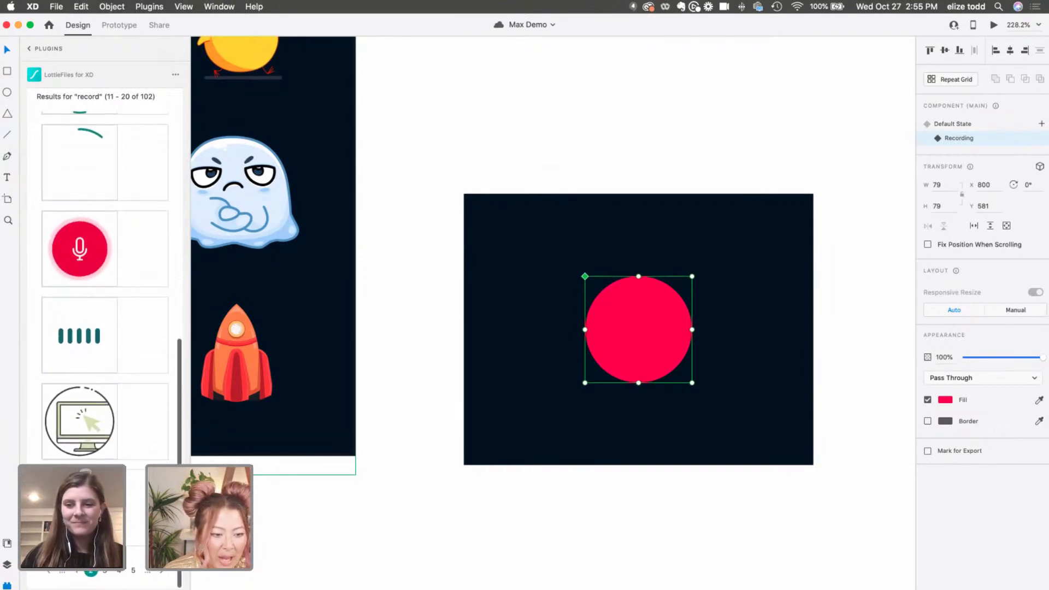
left_click_drag(296, 458, 637, 343)
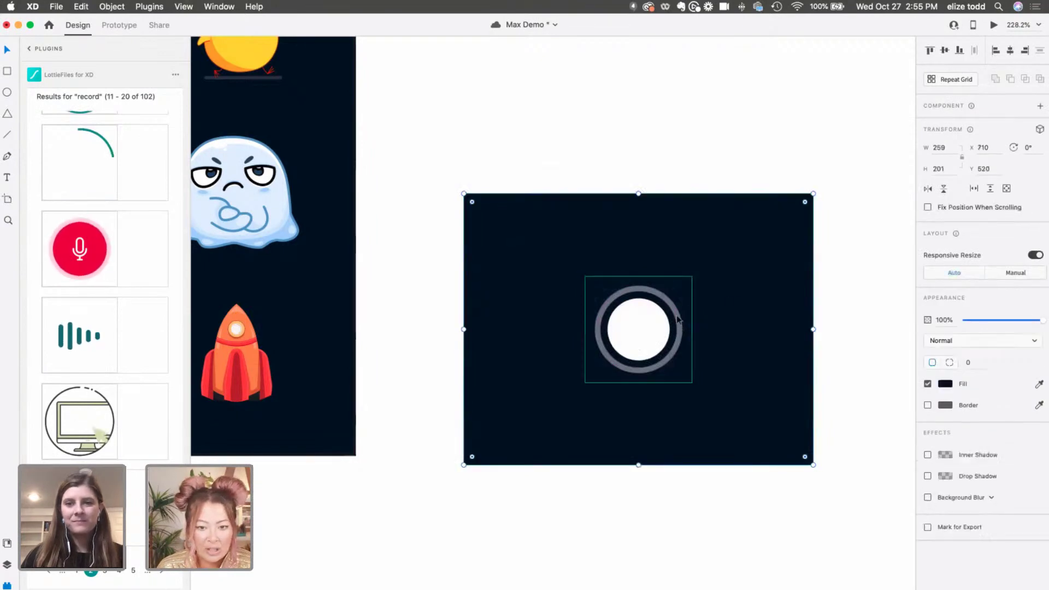
- Switch the circle component back to its Default State and test its toggle in the prototype preview
left_click(961, 127)
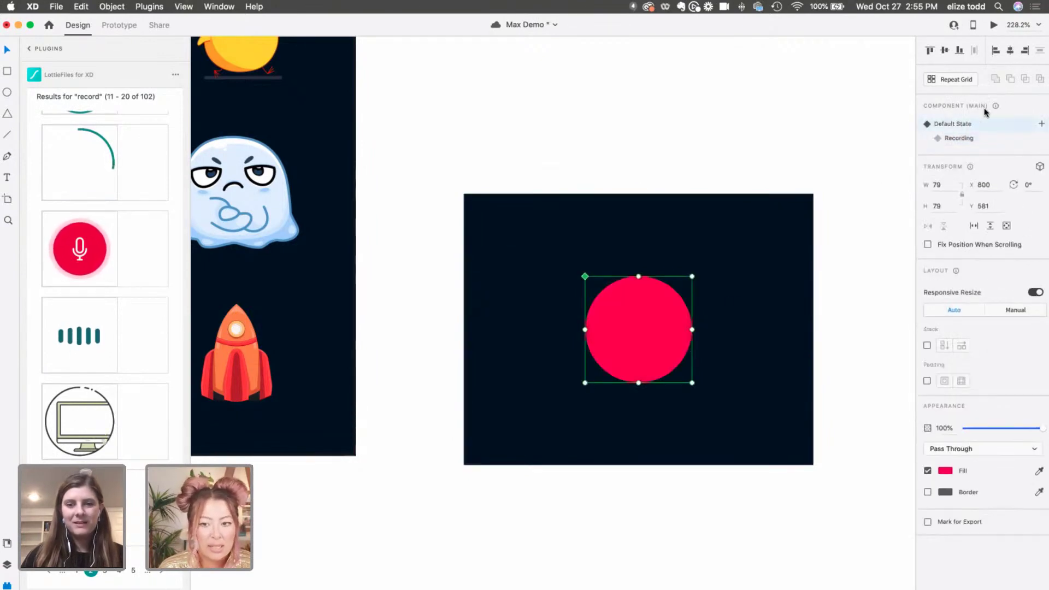
left_click(993, 25)
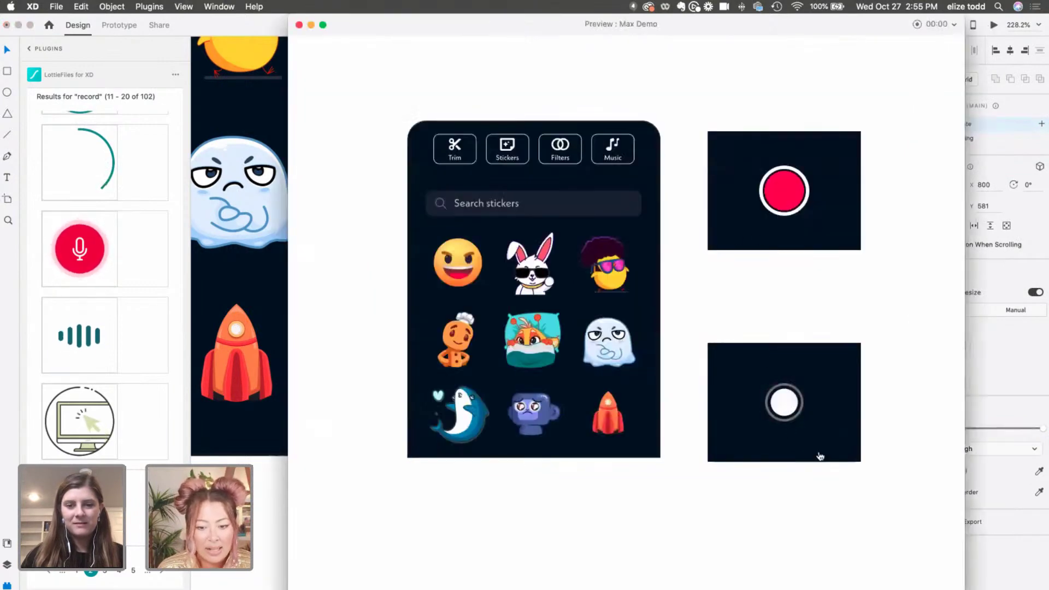
left_click(802, 433)
left_click(846, 445)
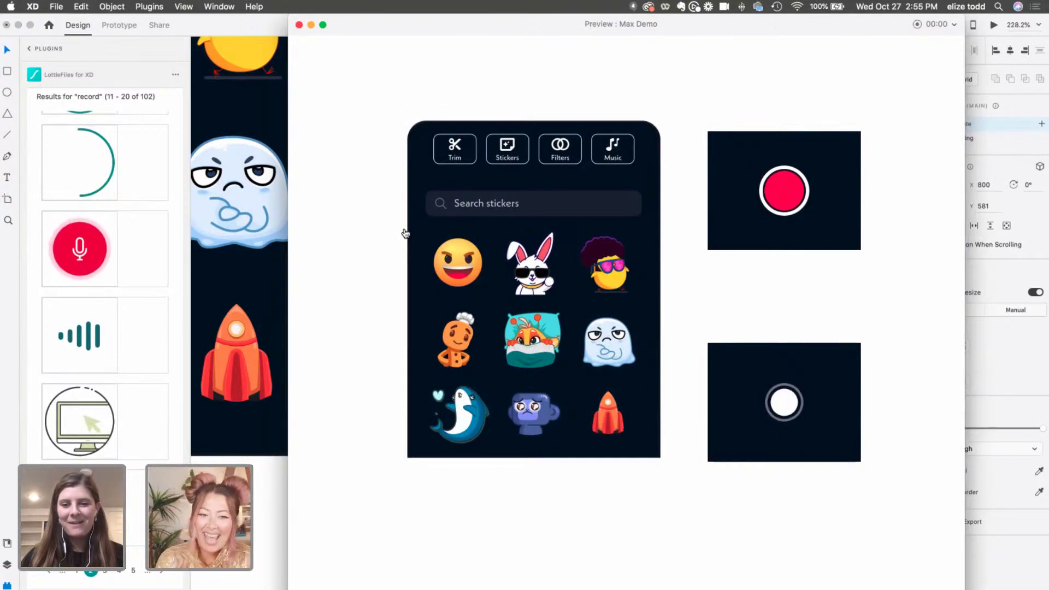
left_click(299, 25)
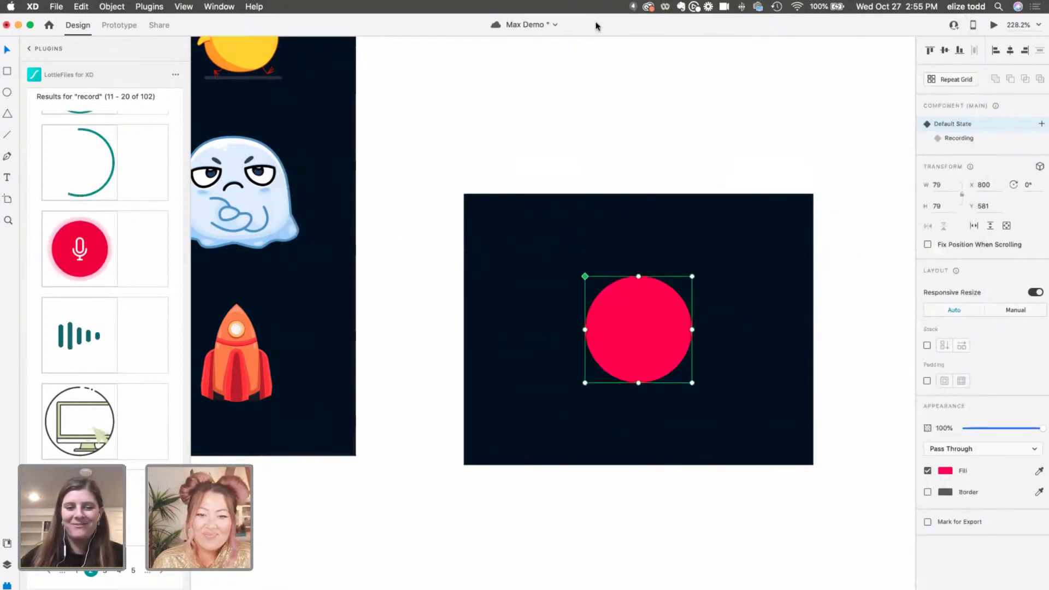